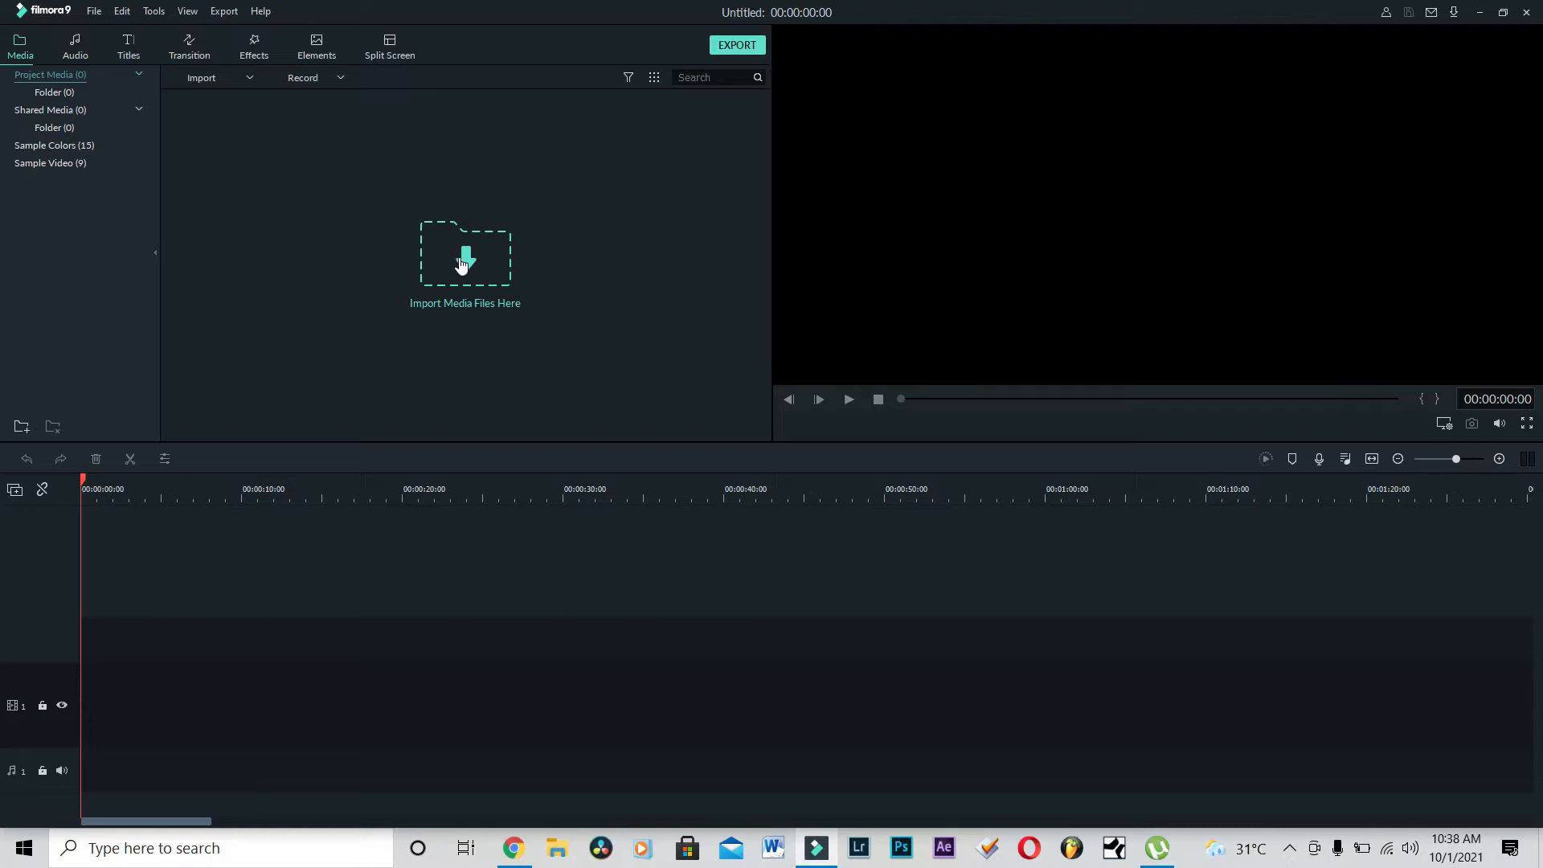
Import the Medicine 2 video from the Finish Videos folder on New Volume (D:) into the project media
{"action": "left_click", "coordinate": [472, 265]}
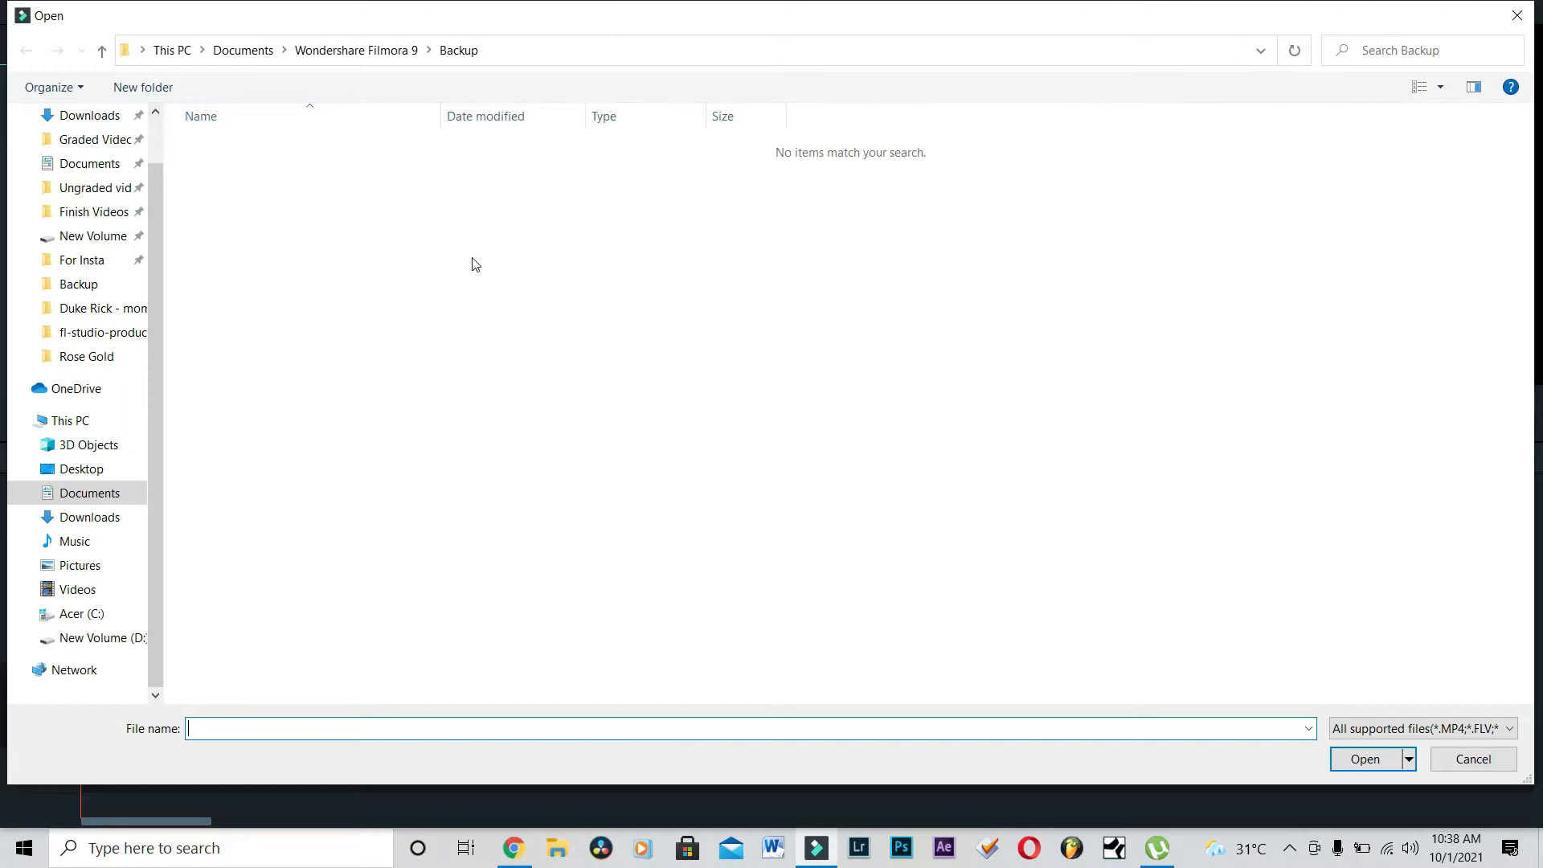
{"action": "left_click", "coordinate": [74, 430]}
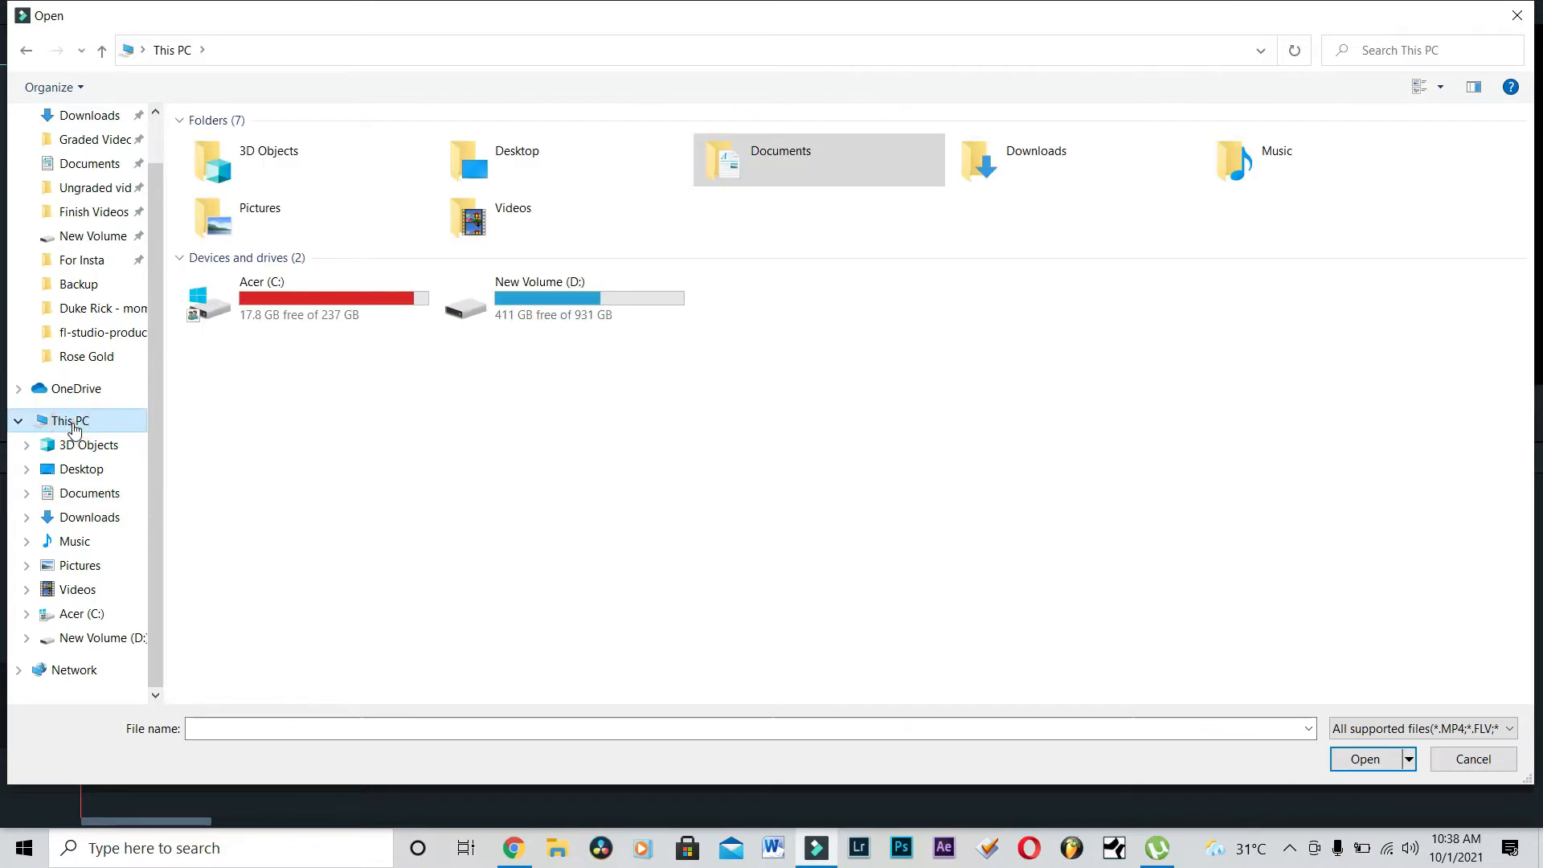
{"action": "double_click", "coordinate": [552, 301]}
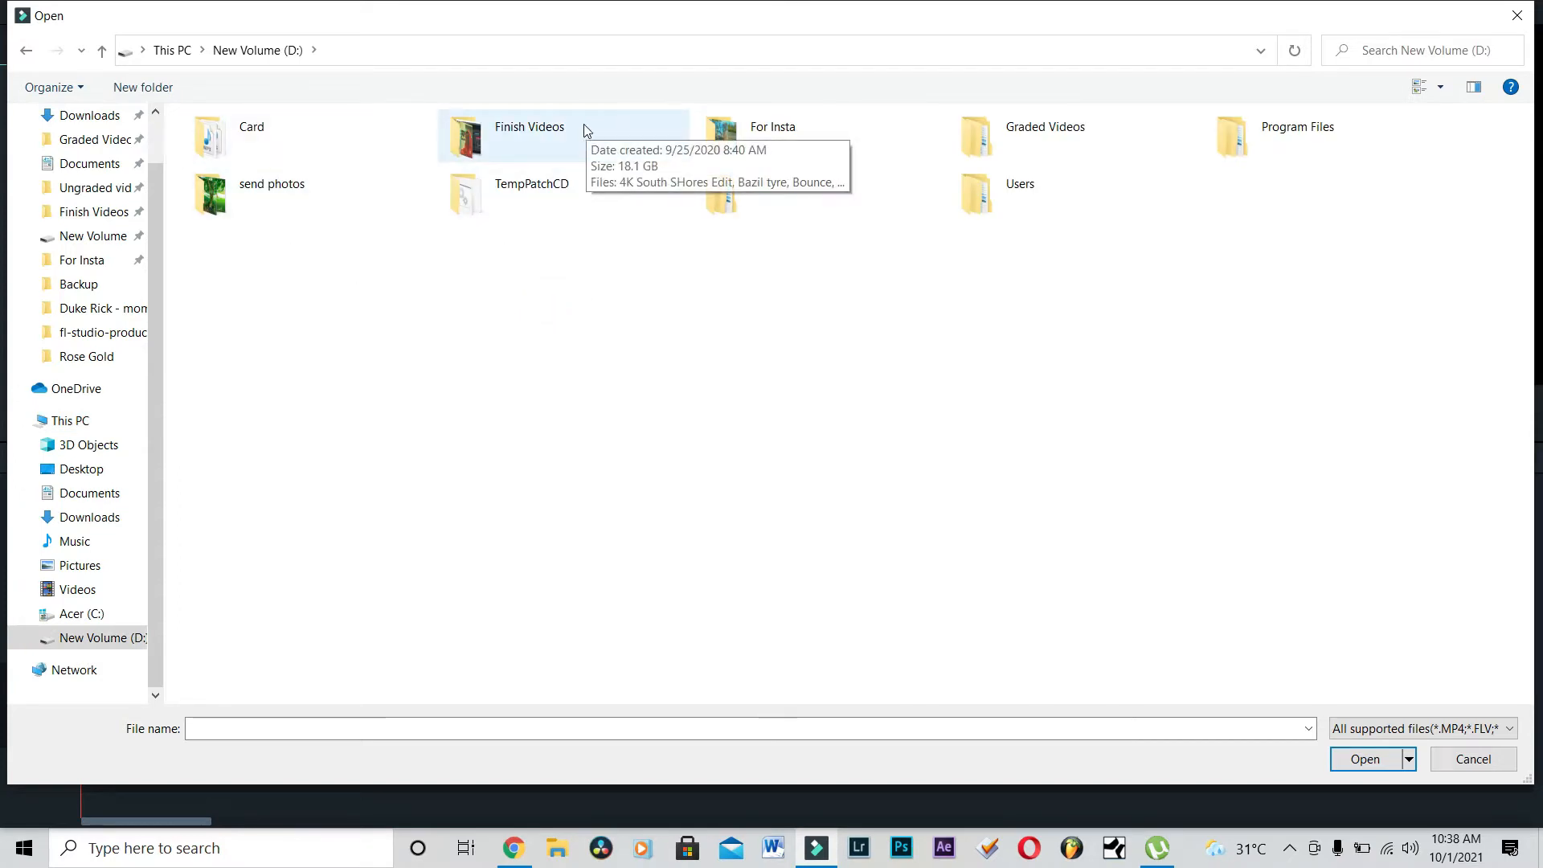
{"action": "double_click", "coordinate": [565, 134]}
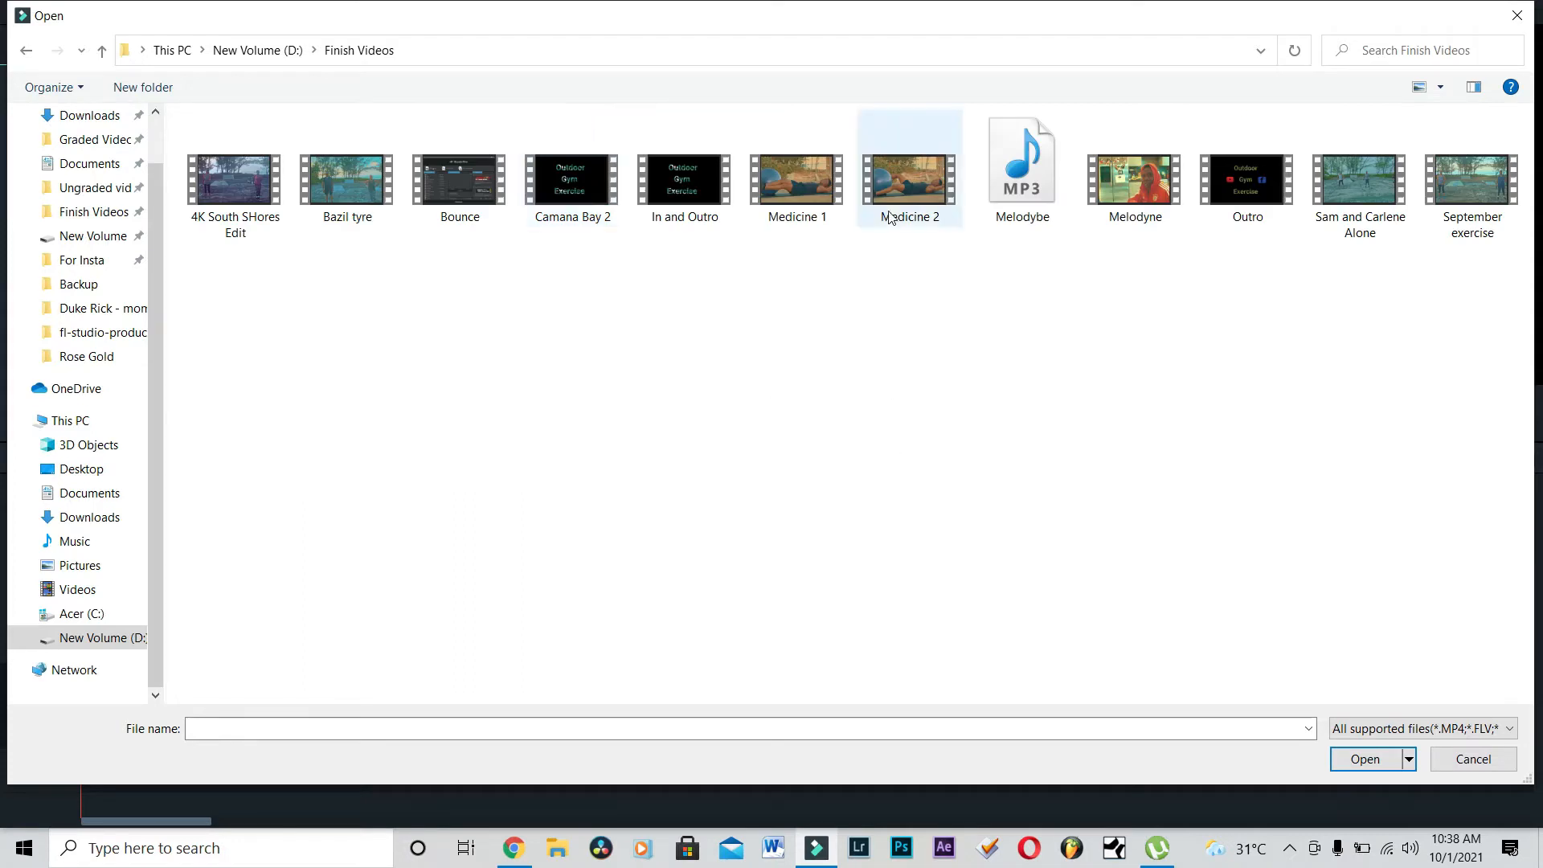
{"action": "left_click", "coordinate": [892, 197]}
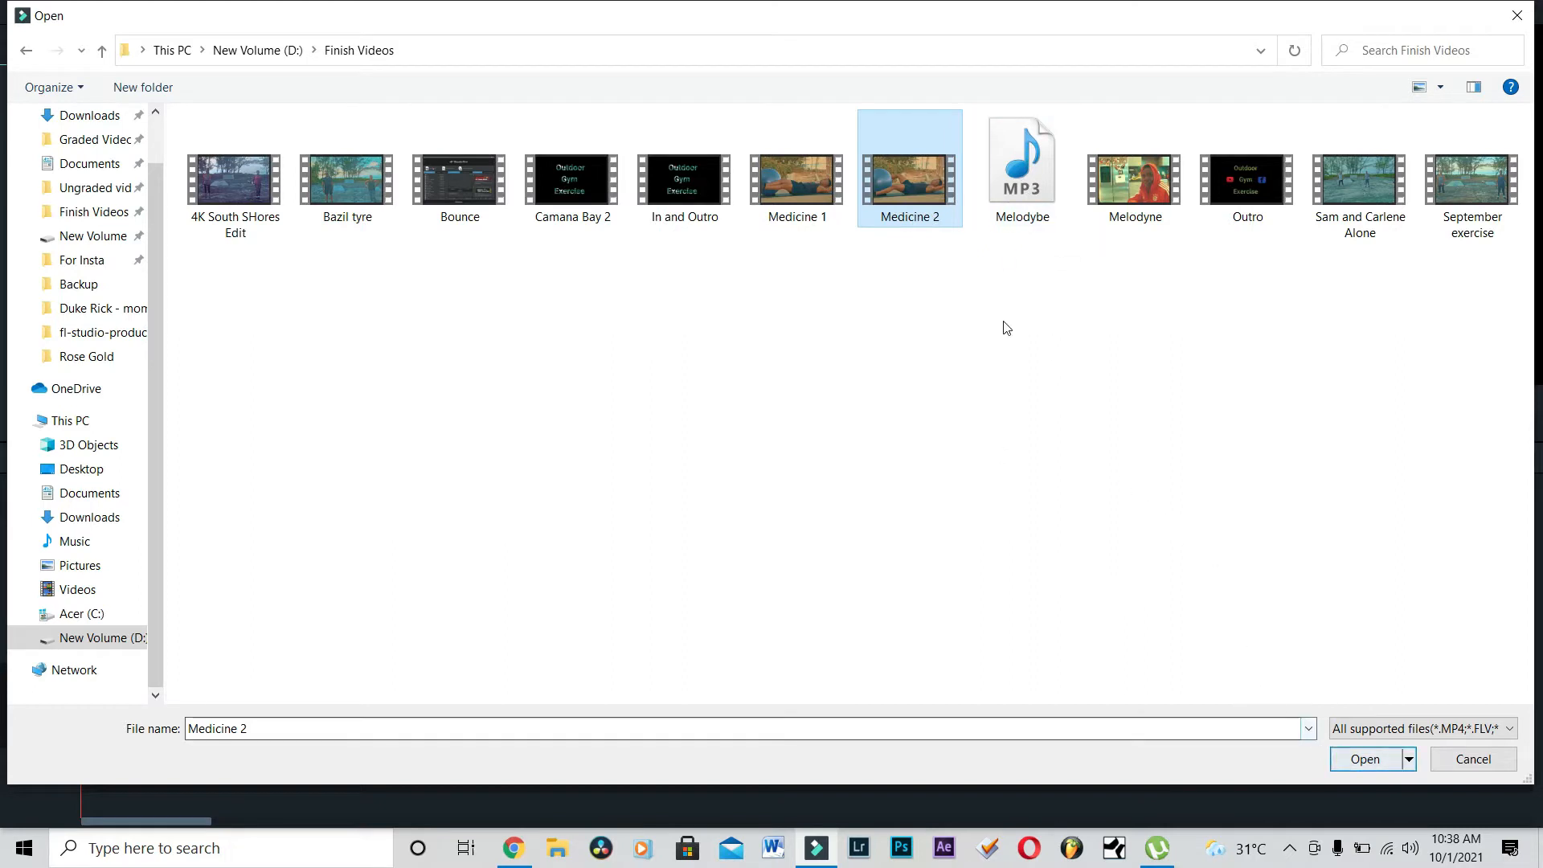
{"action": "left_click", "coordinate": [1319, 684]}
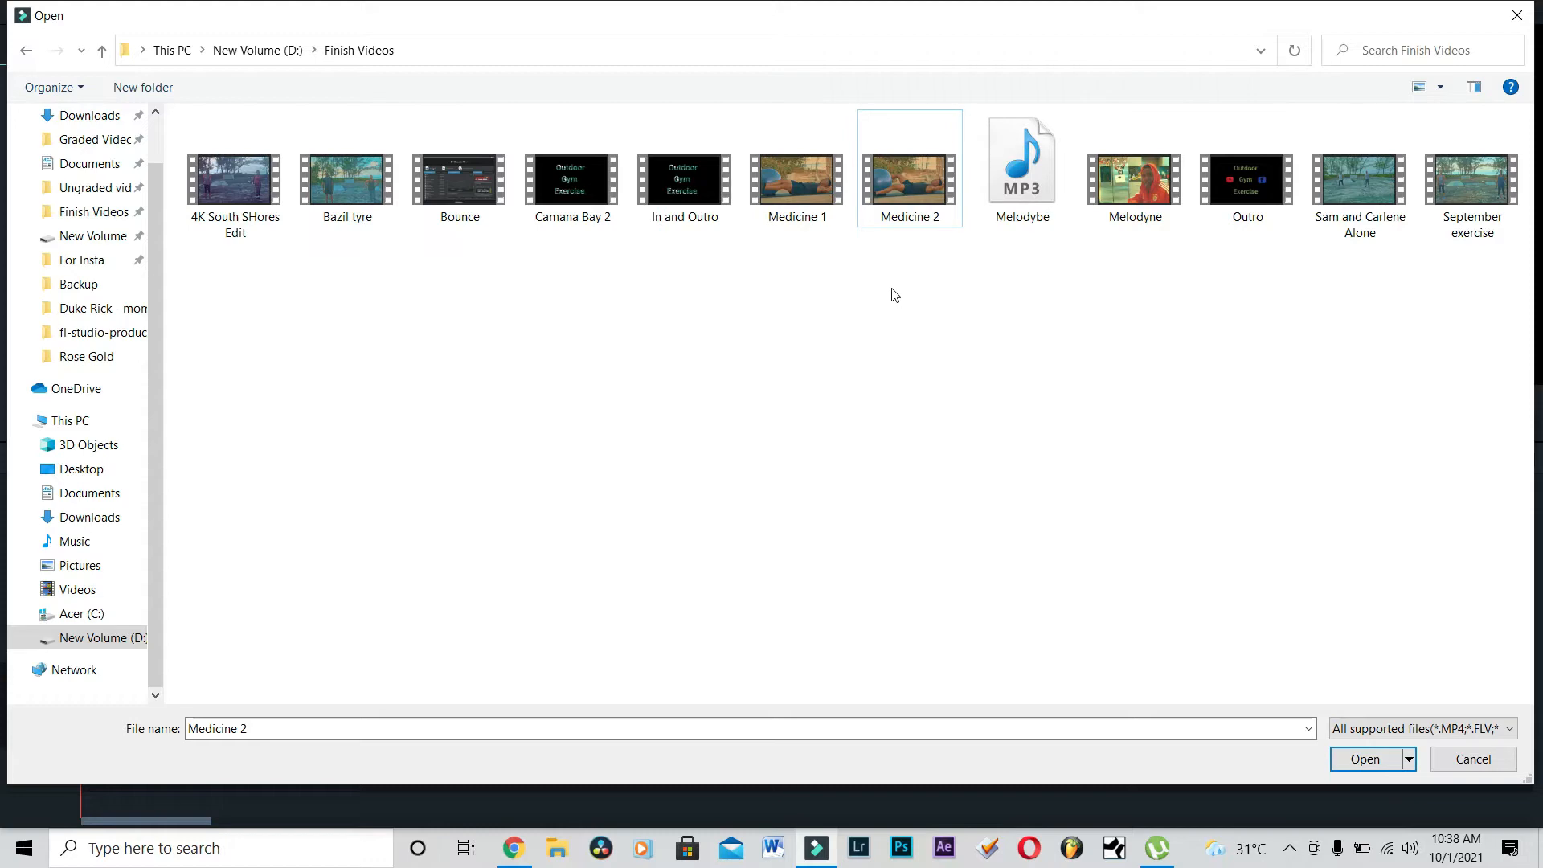
{"action": "left_click", "coordinate": [895, 183]}
{"action": "double_click", "coordinate": [895, 183]}
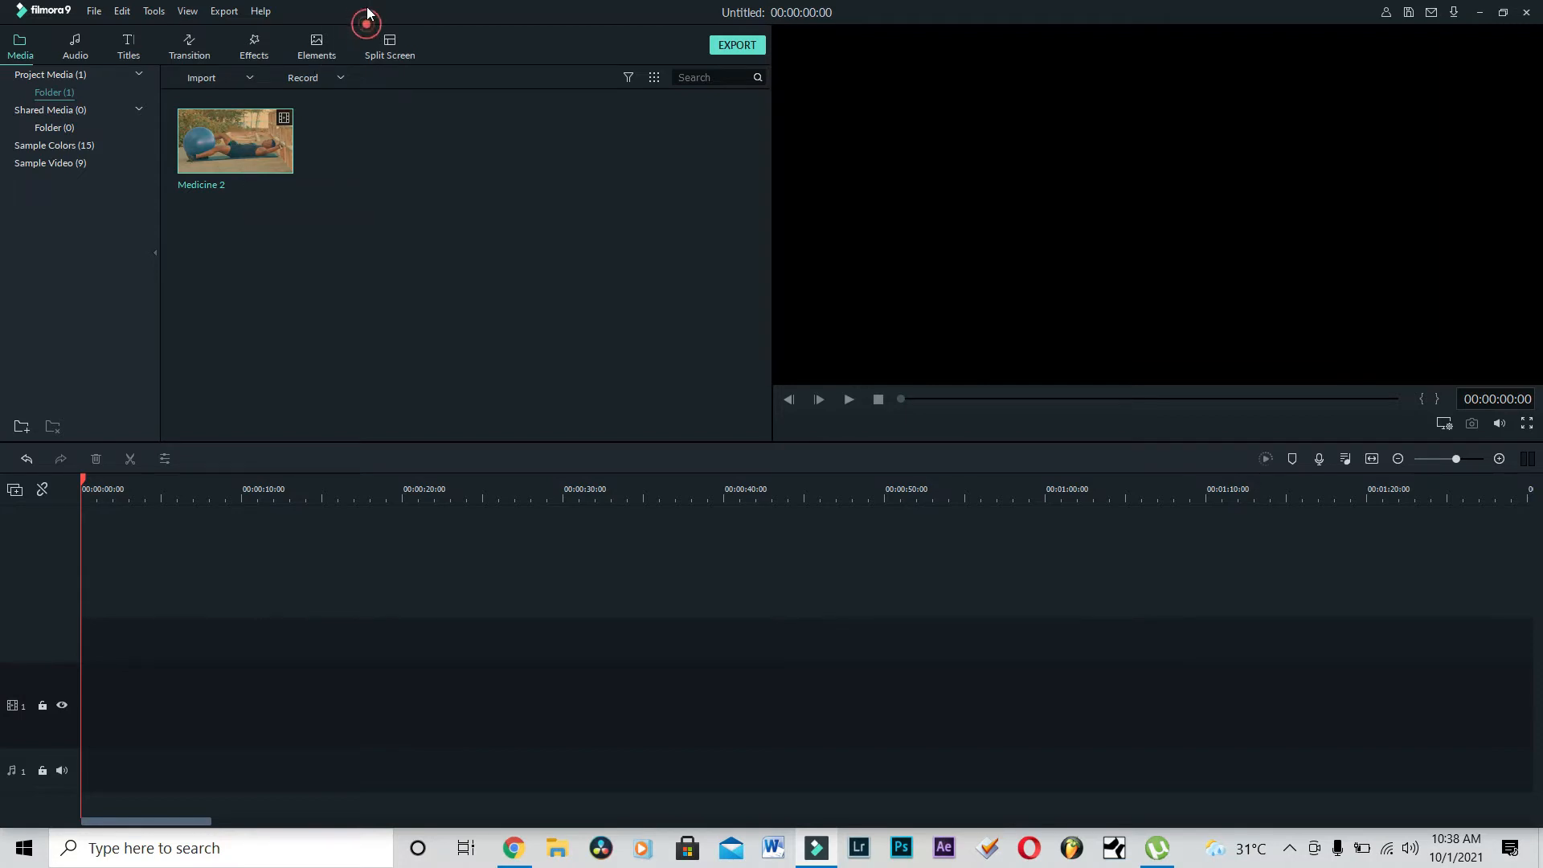
Switch to File Explorer beside the reduced editor window and try to add Medicine 2 from Finish Videos to the project media
{"action": "left_click_drag", "start_coordinate": [374, 12], "coordinate": [489, 109]}
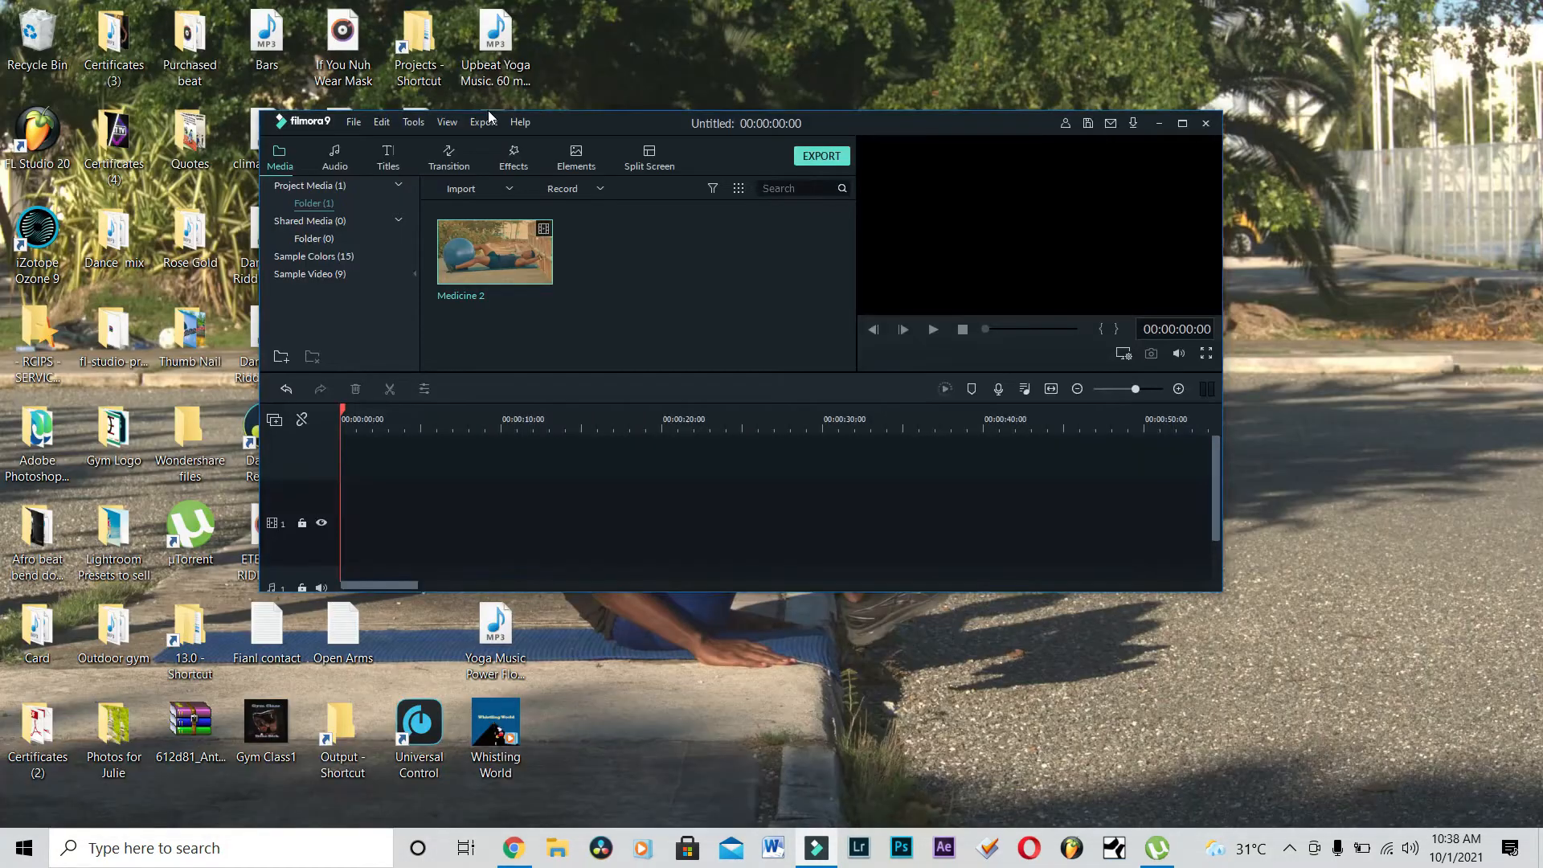
{"action": "left_click", "coordinate": [561, 859]}
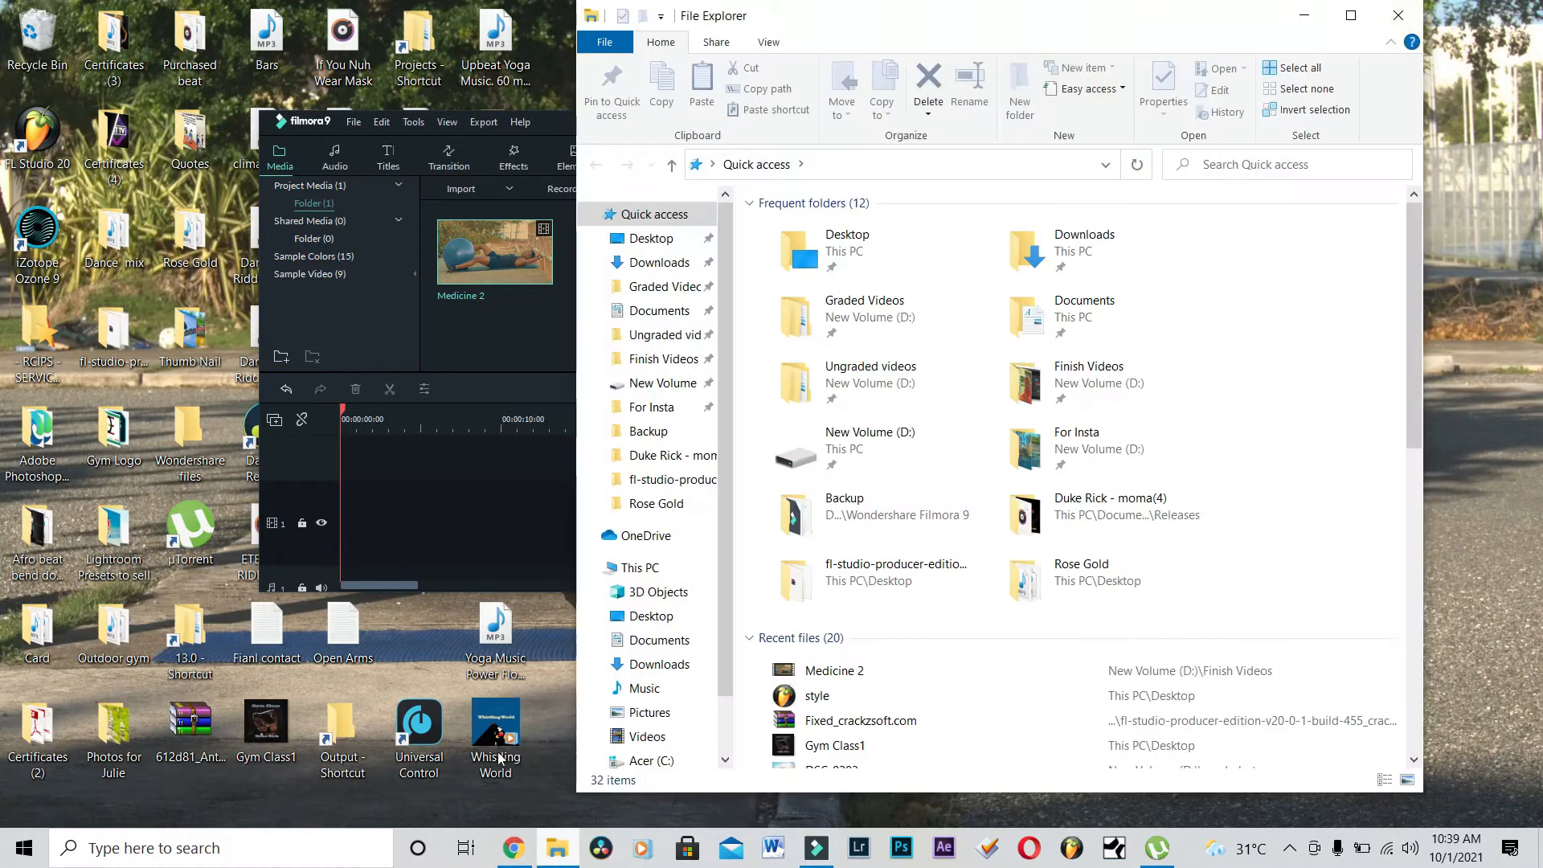
{"action": "left_click", "coordinate": [644, 359]}
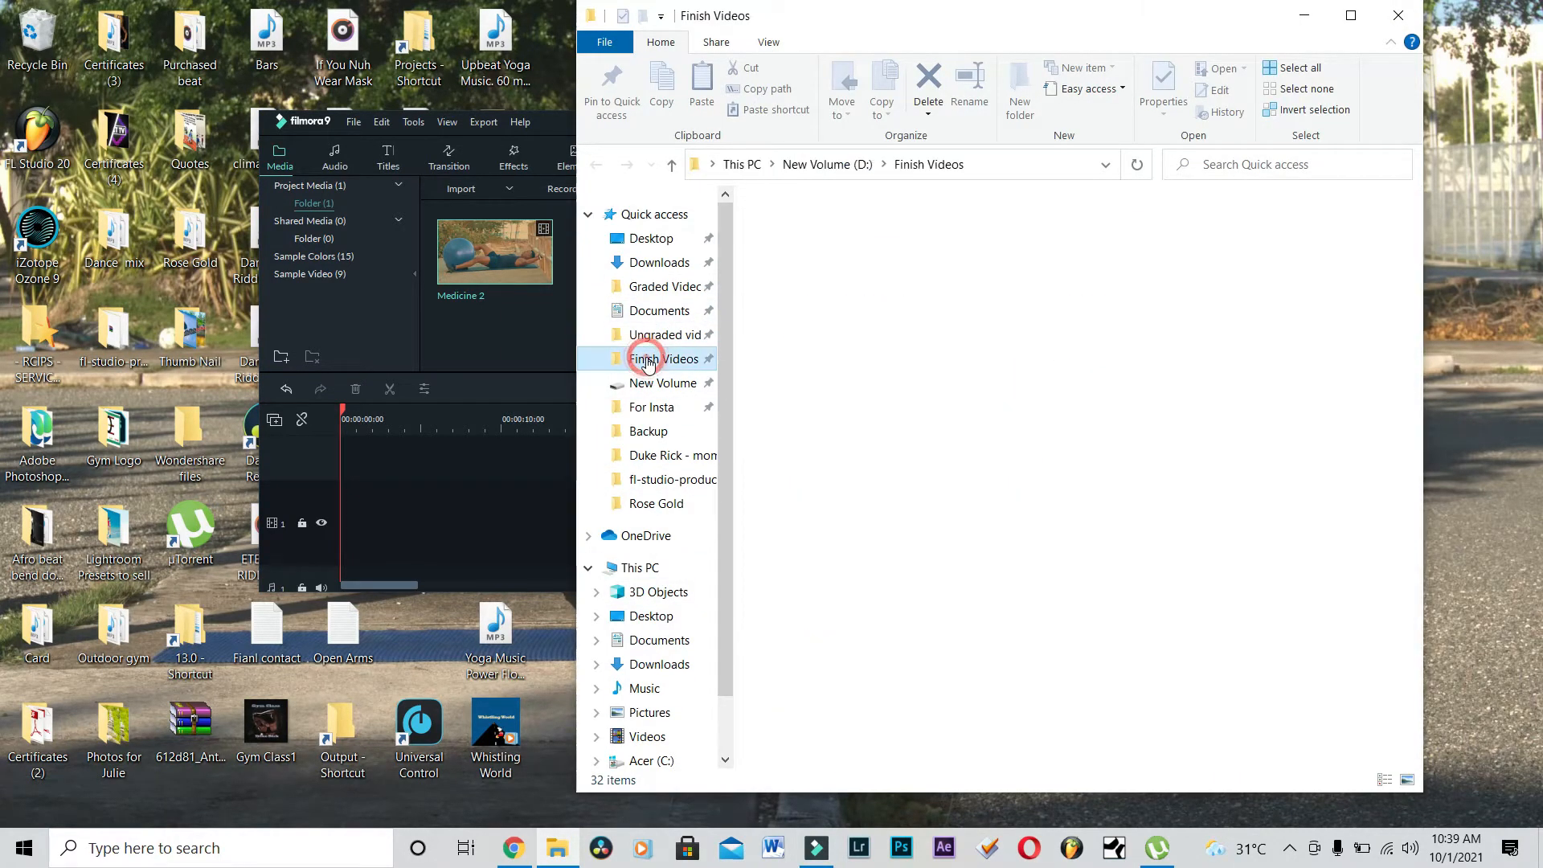
{"action": "left_click", "coordinate": [921, 439]}
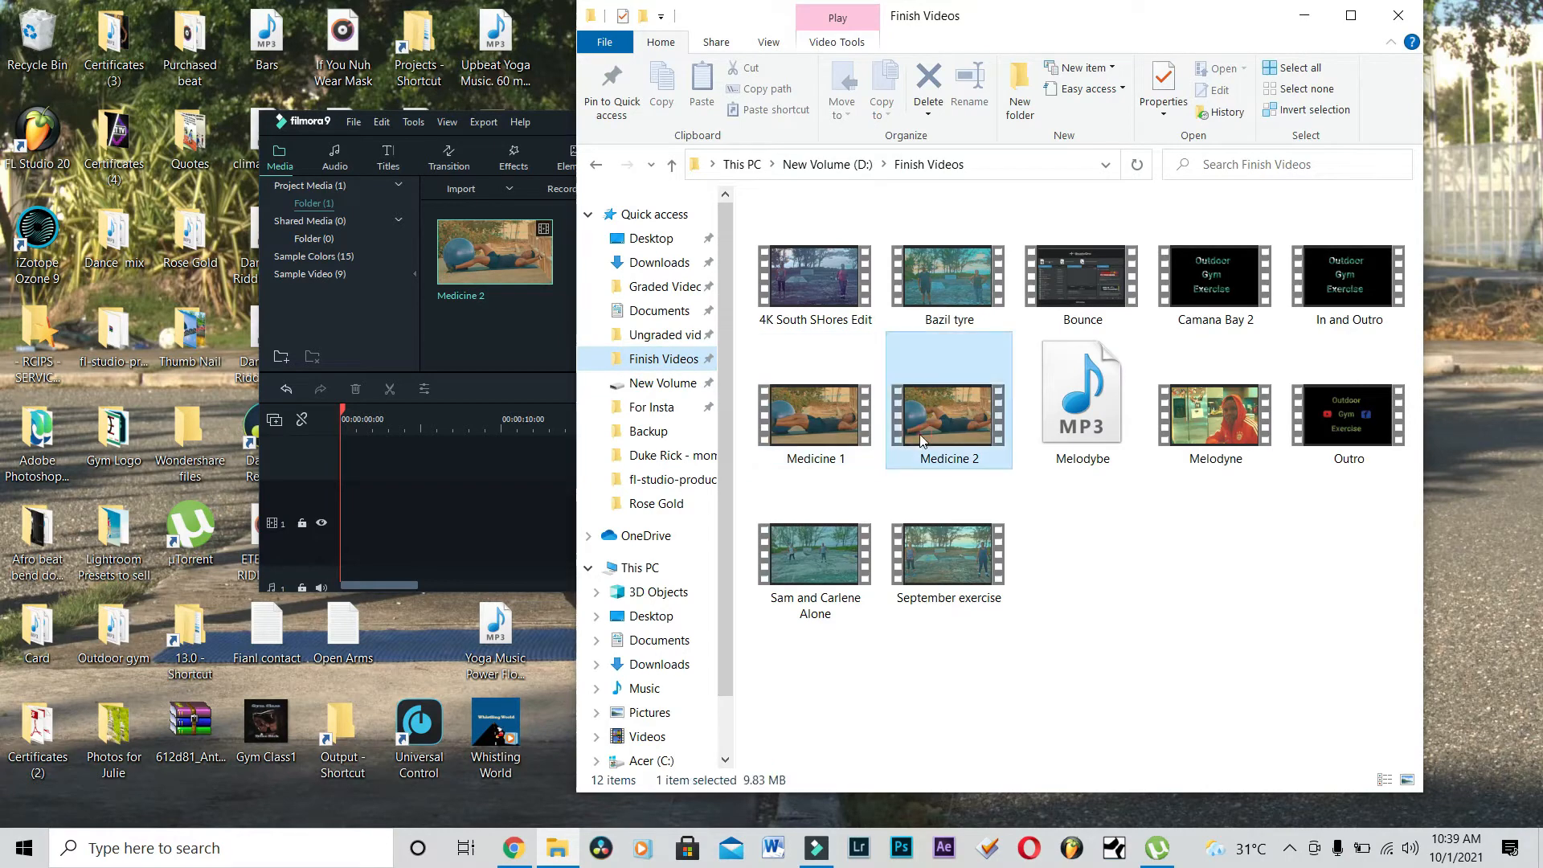
{"action": "left_click_drag", "start_coordinate": [921, 438], "coordinate": [505, 353]}
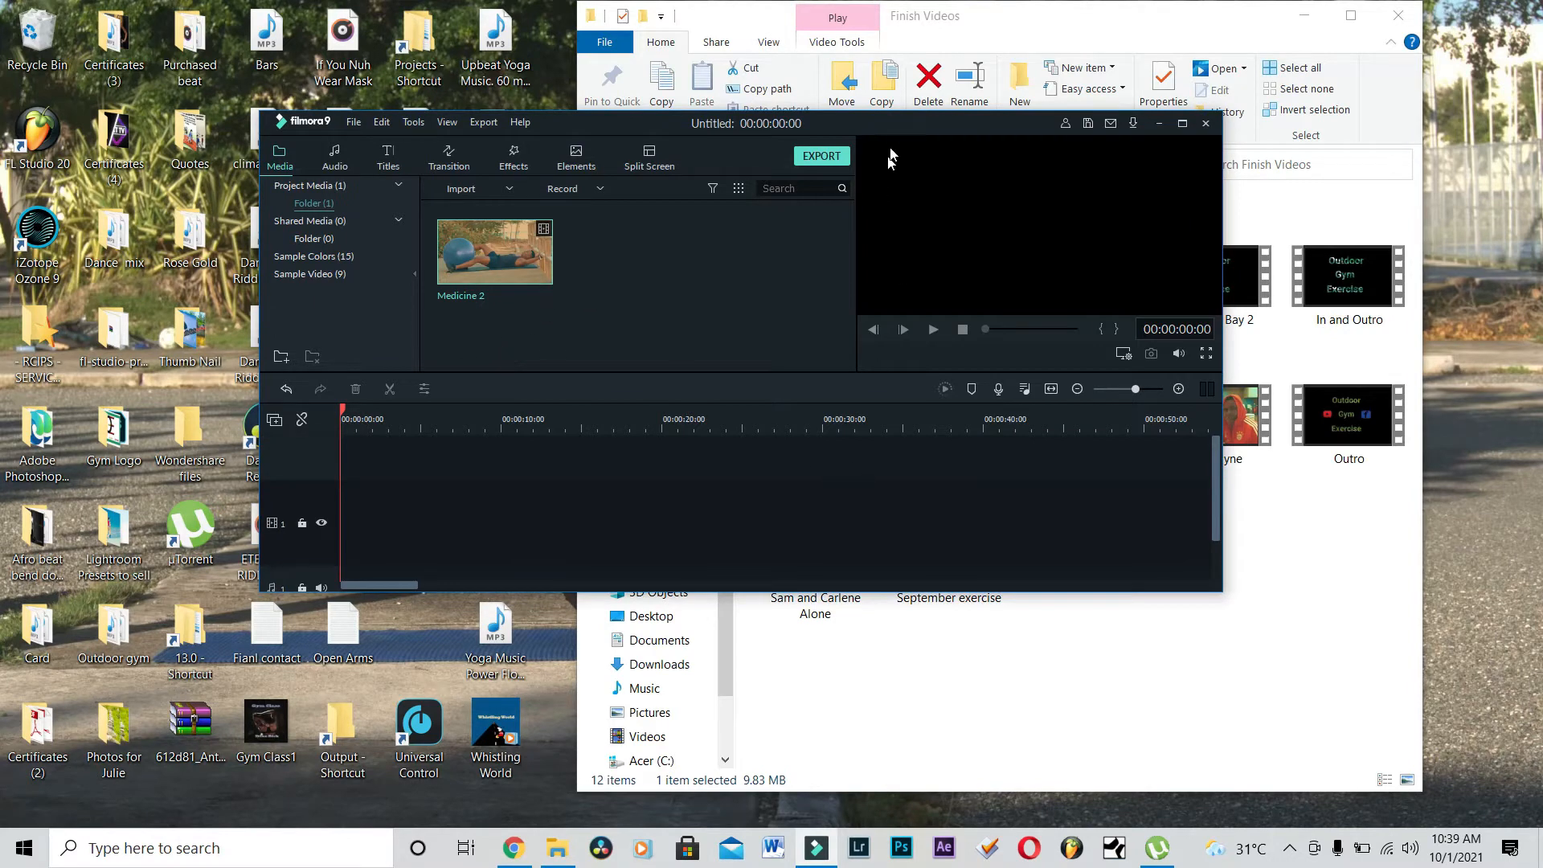
Add Medicine 1 from the Finish Videos folder to the project media and maximize the editor window
{"action": "left_click", "coordinate": [1119, 26]}
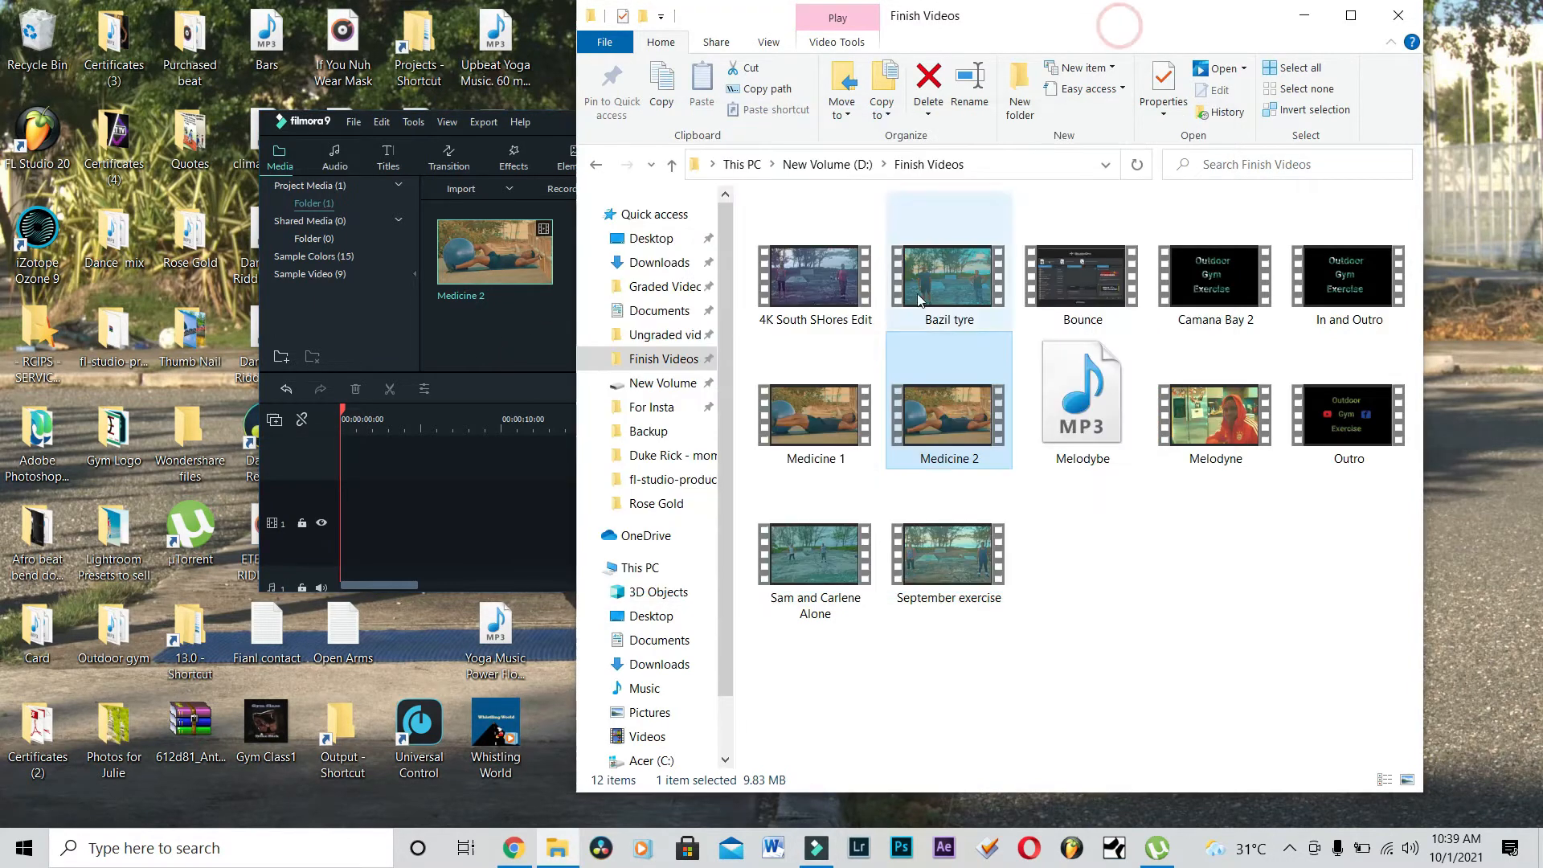
{"action": "left_click", "coordinate": [802, 424]}
{"action": "left_click_drag", "start_coordinate": [802, 423], "coordinate": [487, 345]}
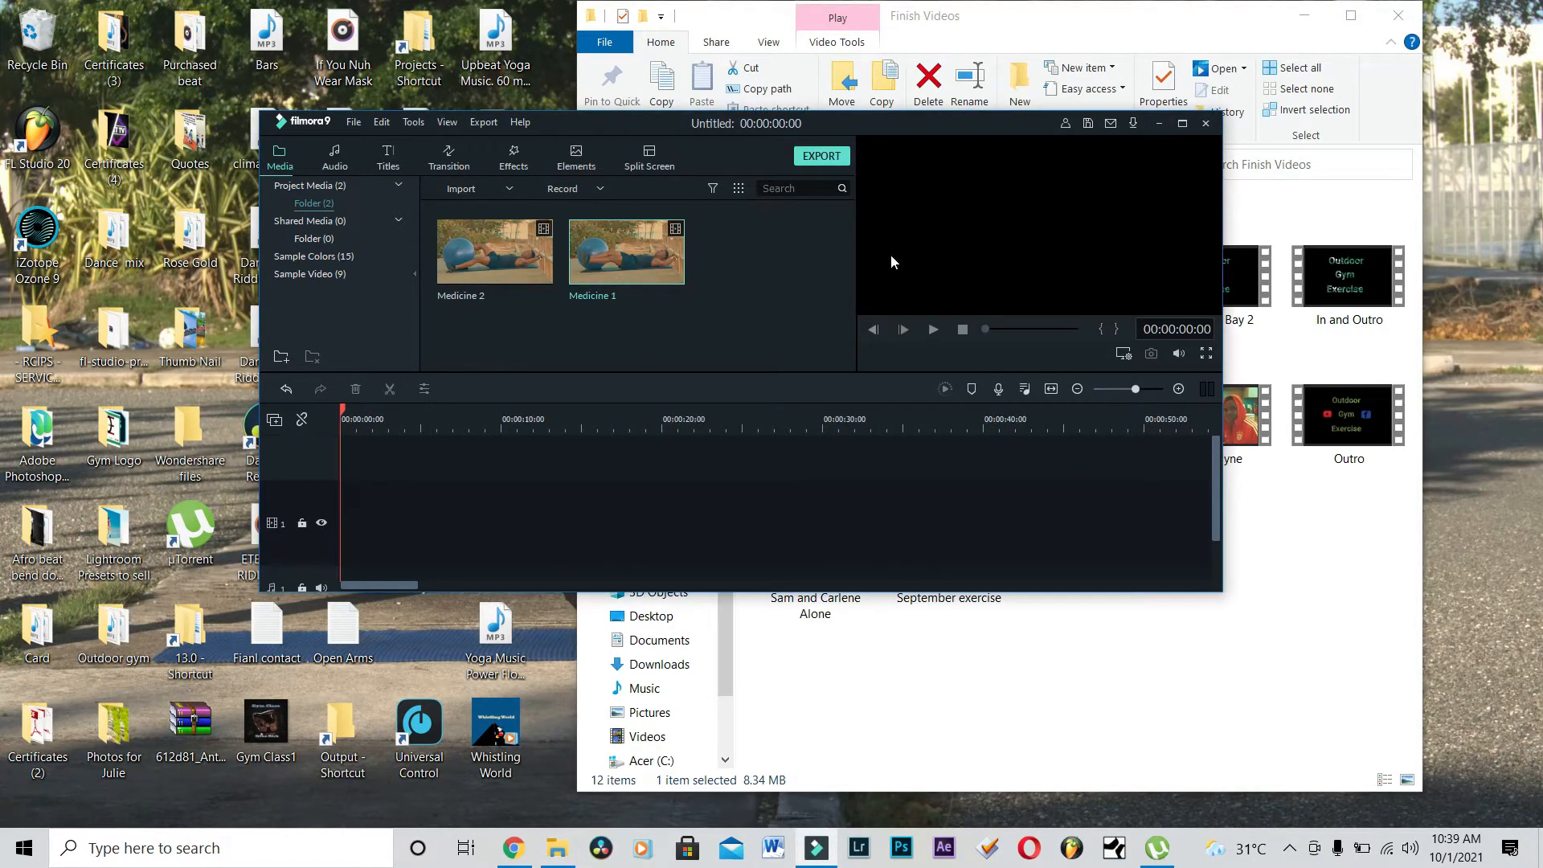
{"action": "left_click", "coordinate": [1181, 123]}
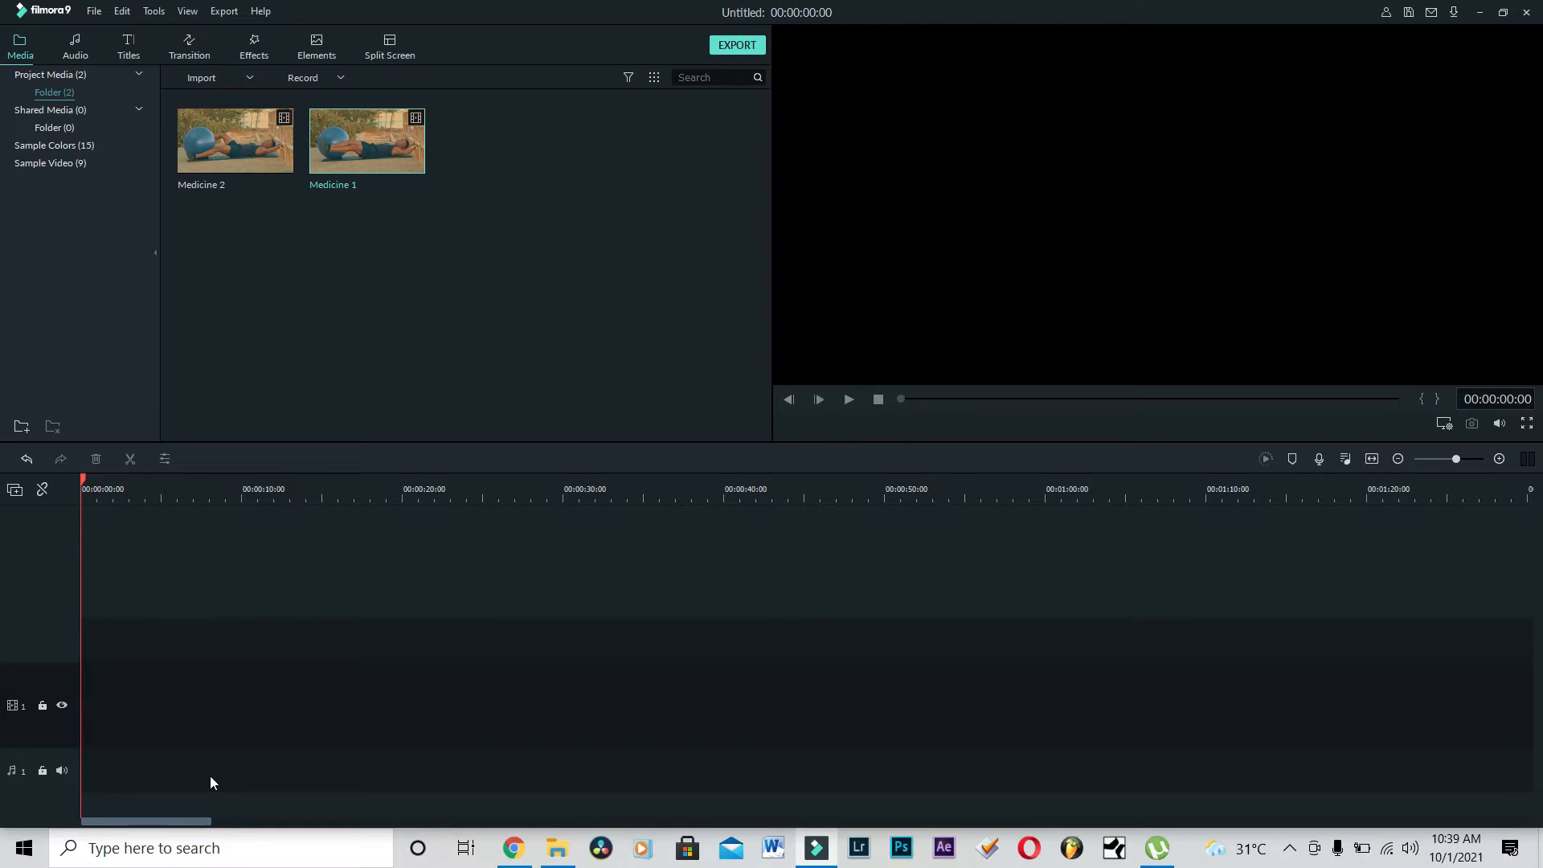
Place Medicine 1 at the start of video track 1 and match the project settings to the media
{"action": "left_click", "coordinate": [368, 141]}
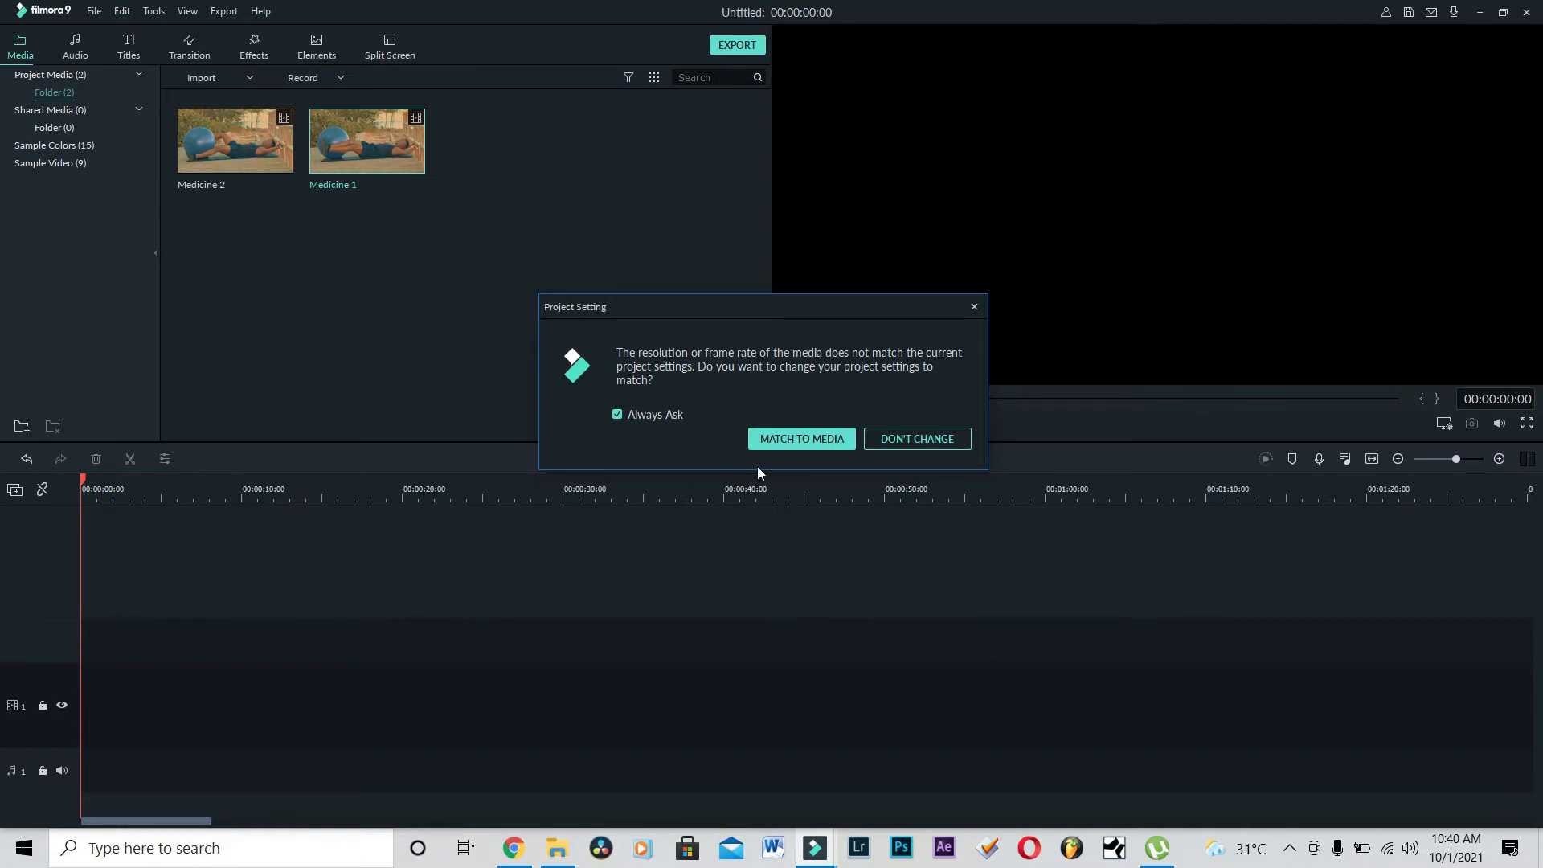
{"action": "left_click", "coordinate": [818, 437]}
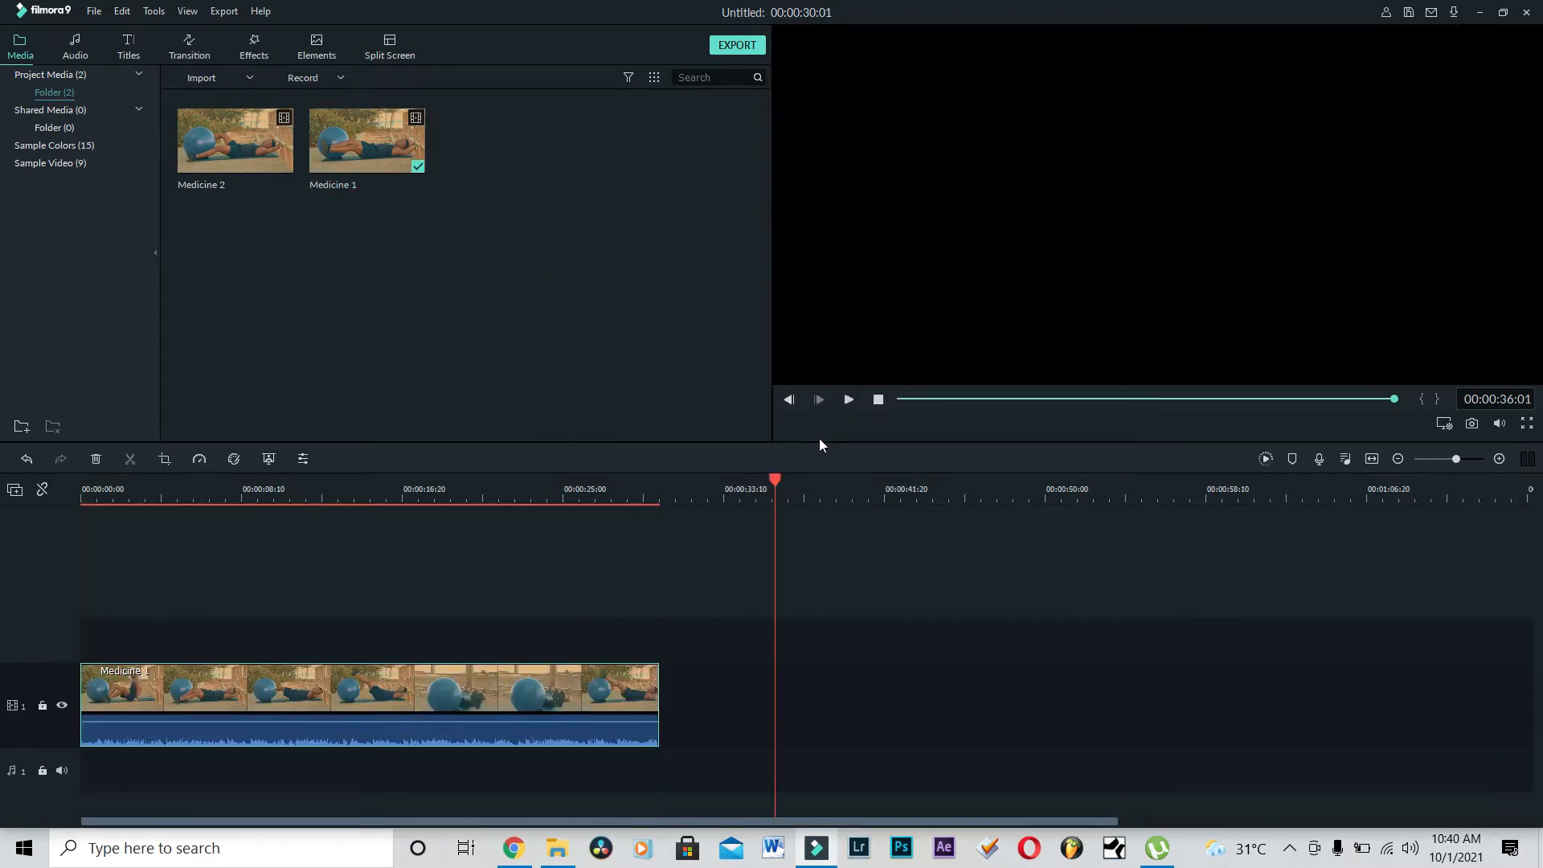
Place a second copy of Medicine 1 directly after the first on video track 1 and delete it again
{"action": "left_click_drag", "start_coordinate": [336, 147], "coordinate": [720, 634]}
{"action": "left_click_drag", "start_coordinate": [715, 665], "coordinate": [663, 683]}
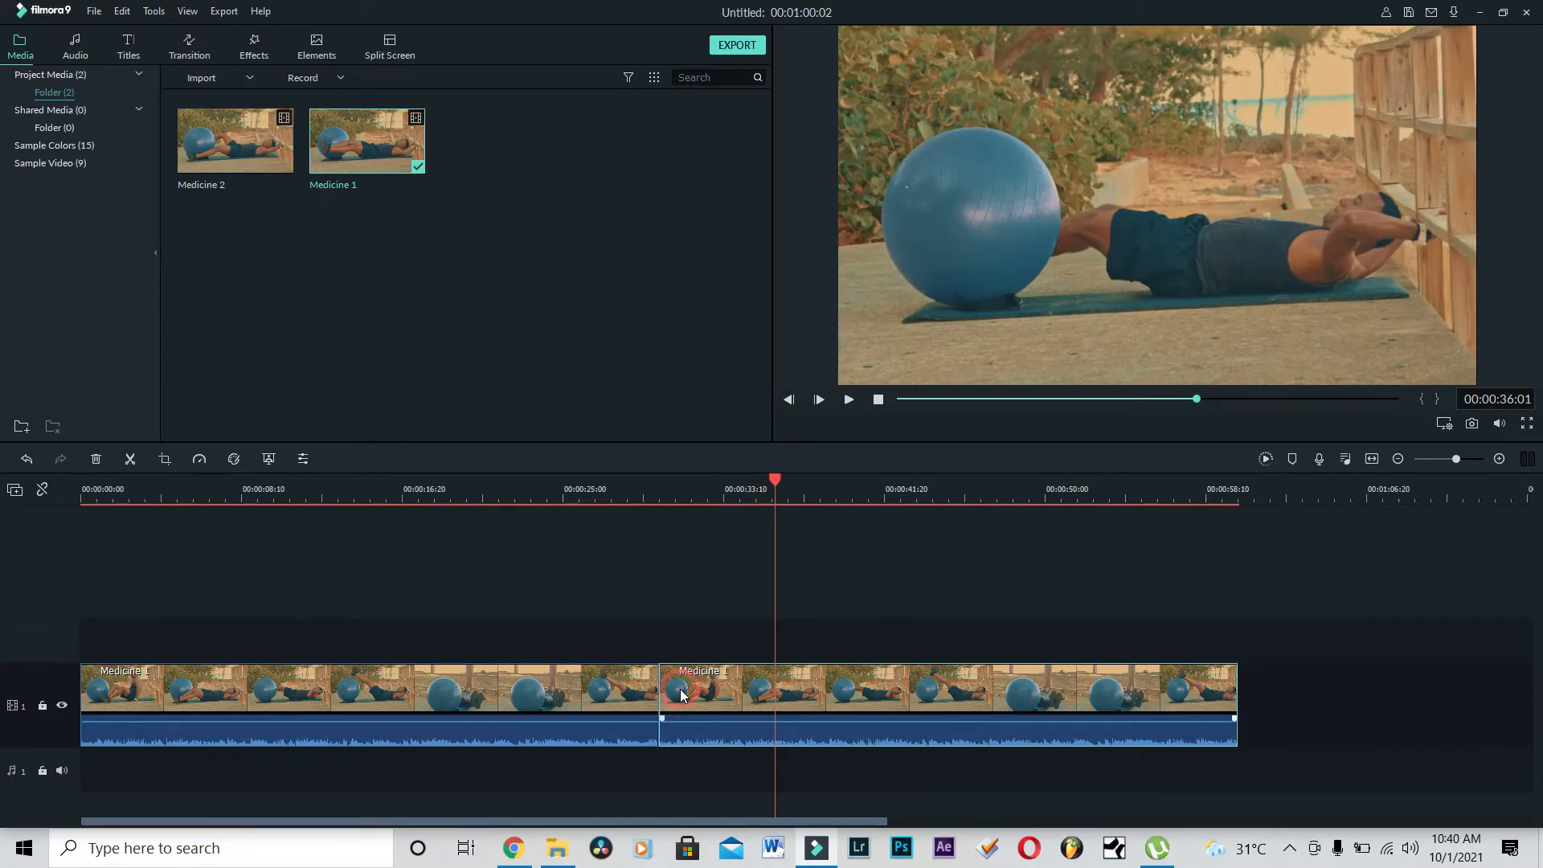
{"action": "key", "text": "Delete"}
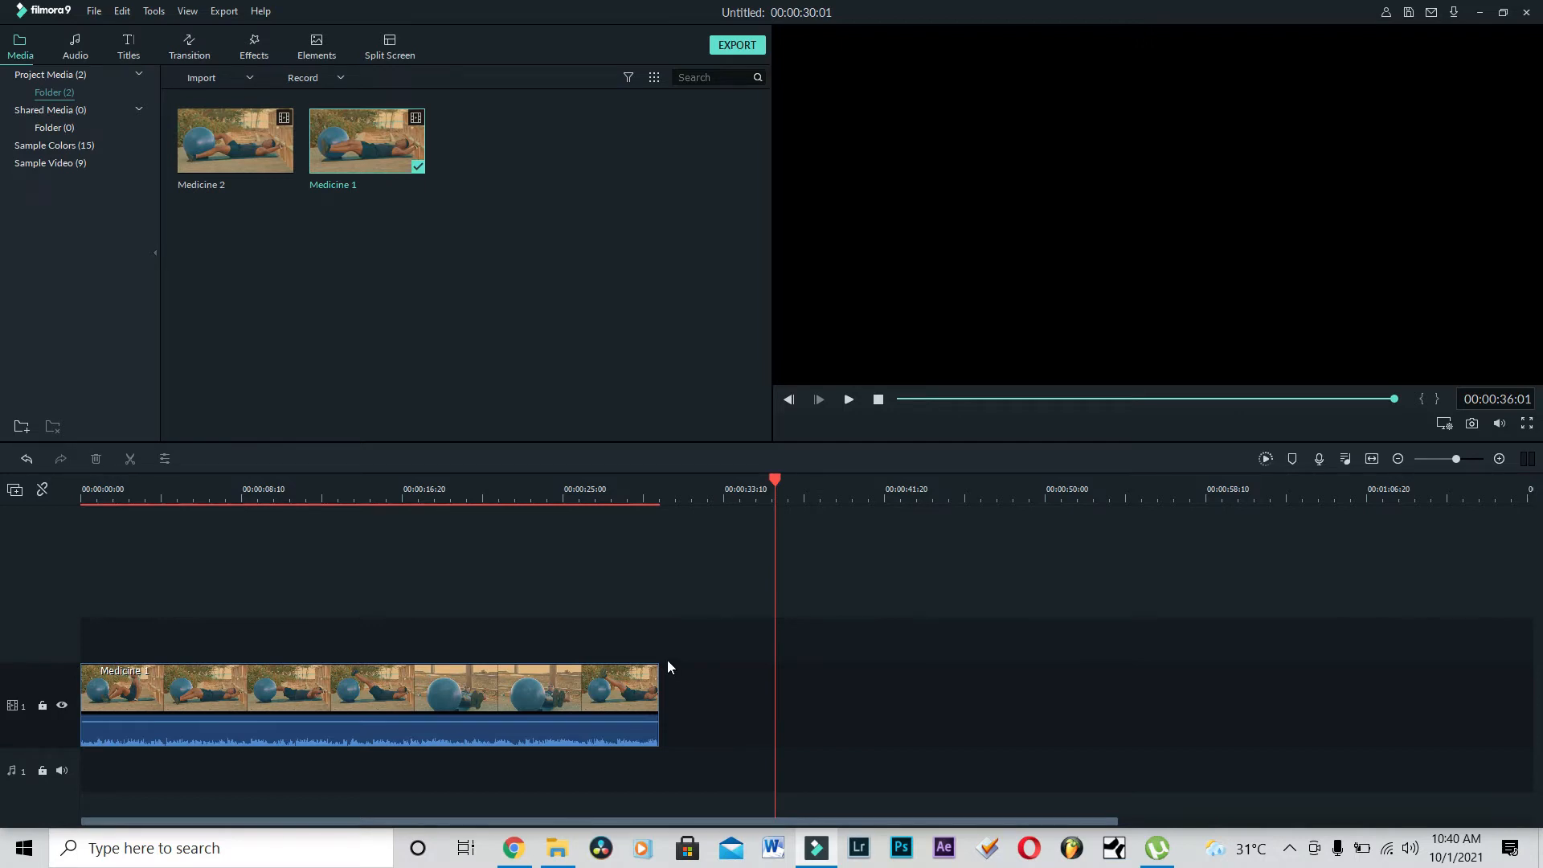
Try placing Medicine 1 on video track 2 and at the playhead on track 1, deleting each copy again
{"action": "mouse_move", "coordinate": [313, 169]}
{"action": "left_click_drag", "start_coordinate": [313, 169], "coordinate": [552, 596]}
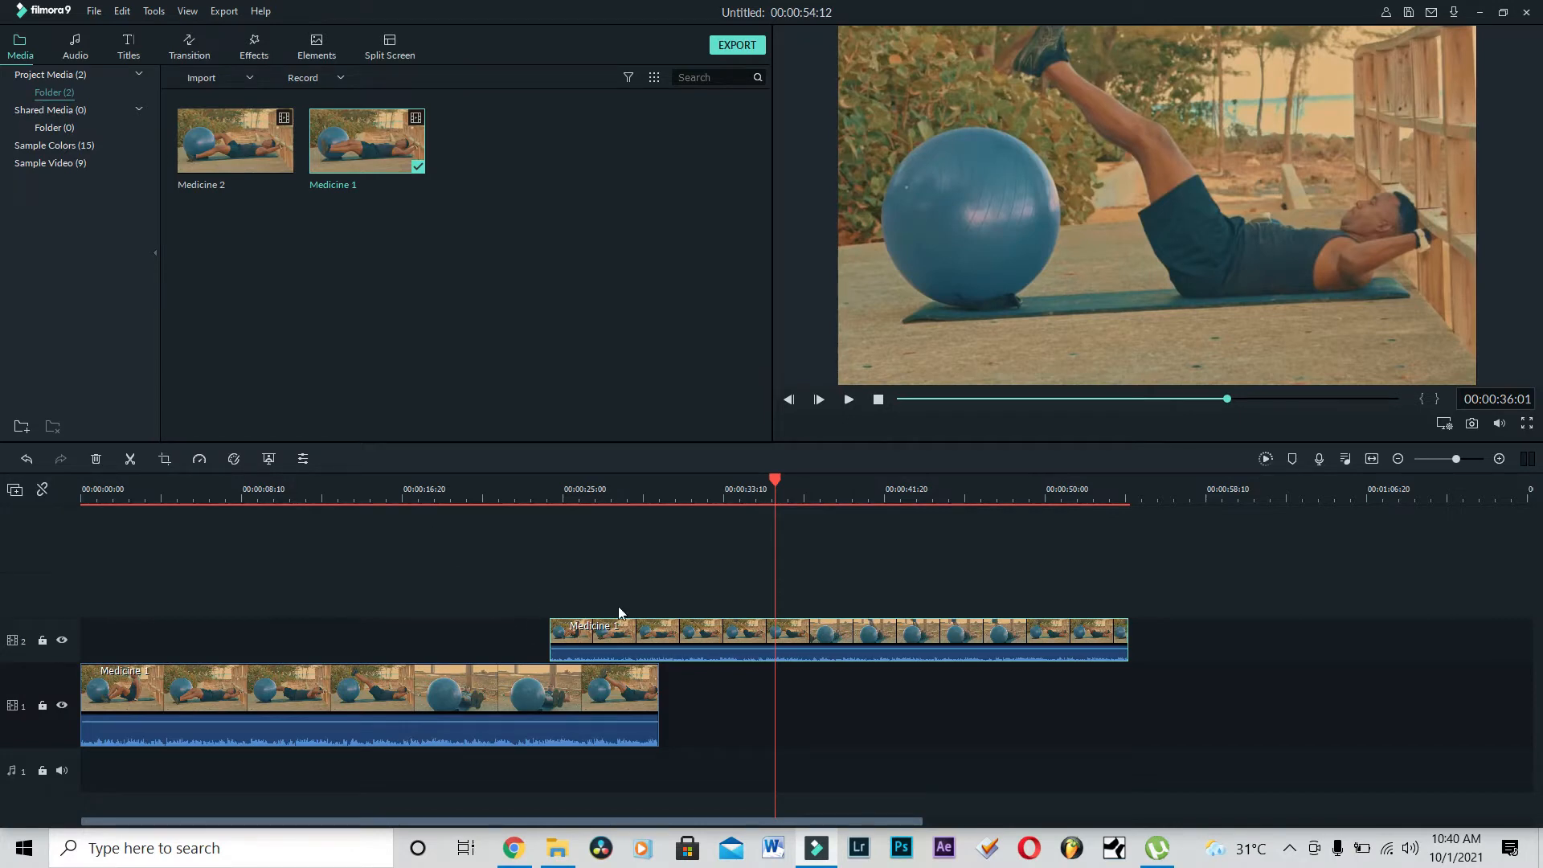
{"action": "key", "text": "Delete"}
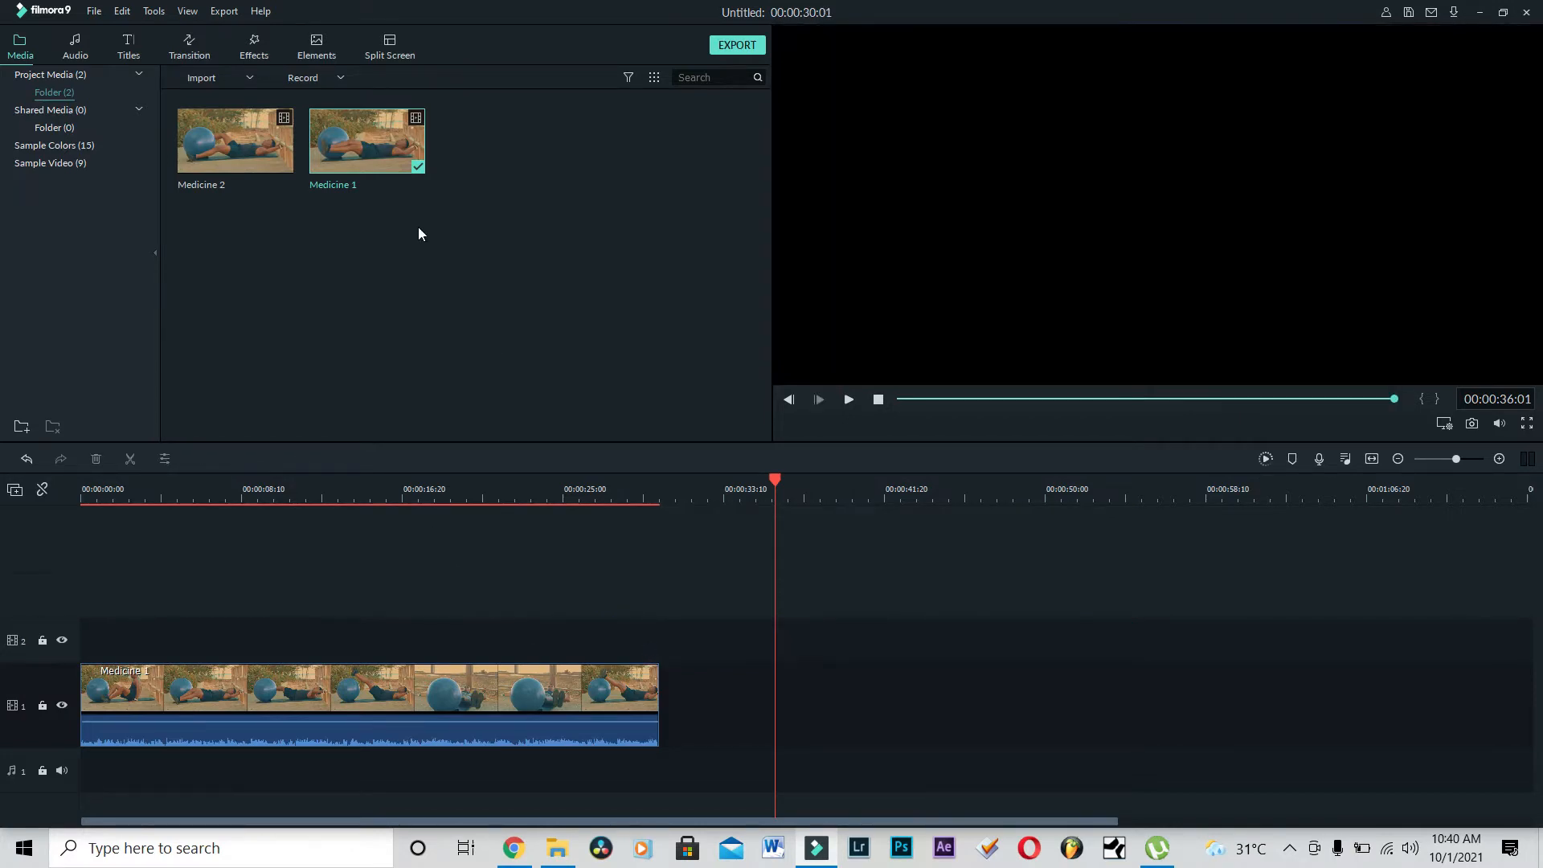
{"action": "left_click", "coordinate": [366, 141]}
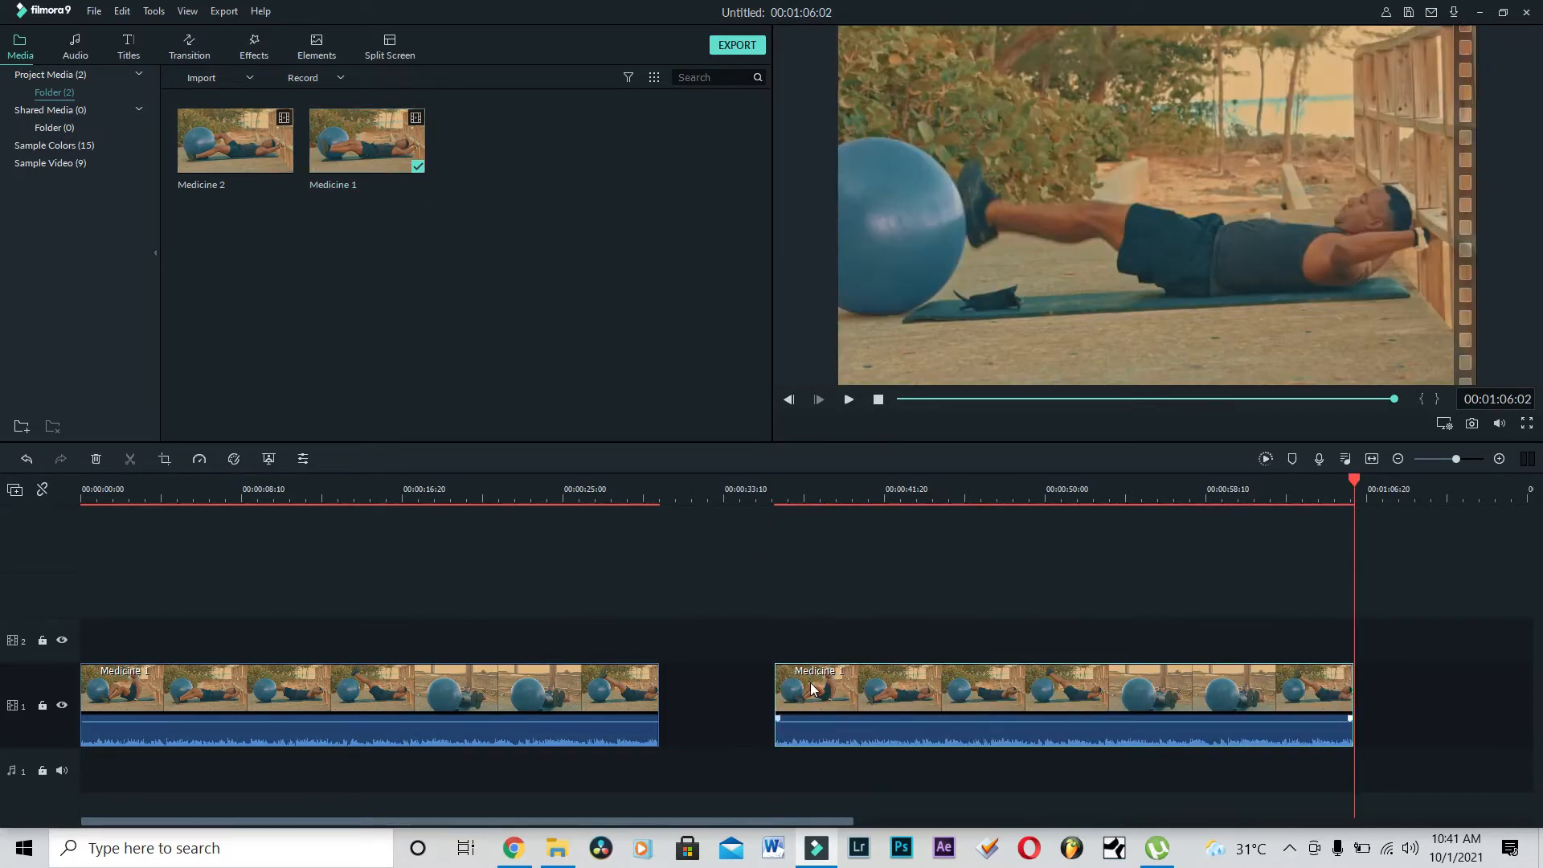
{"action": "key", "text": "Delete"}
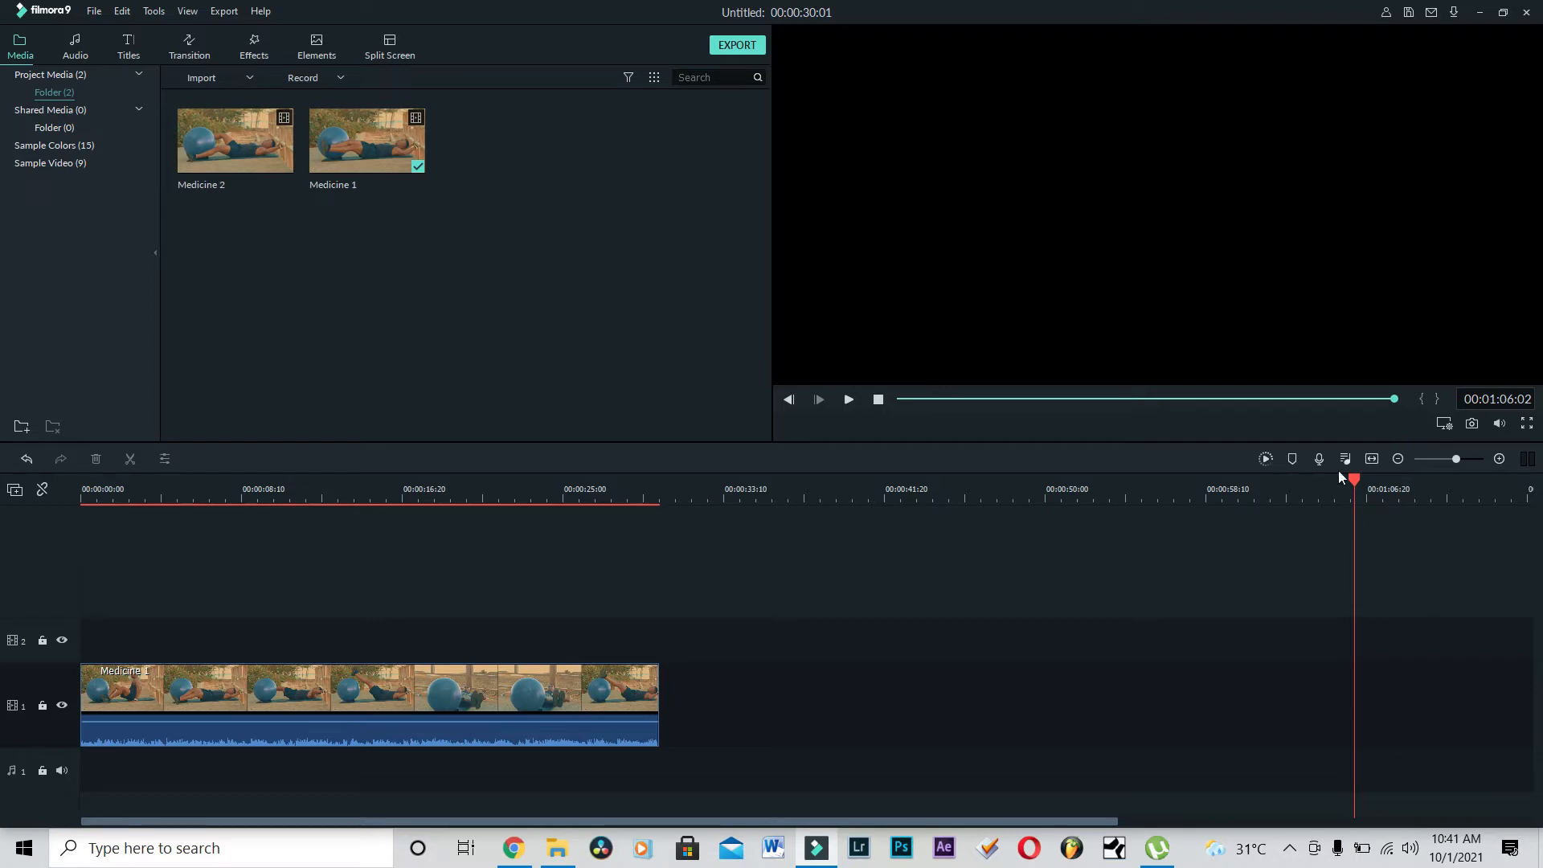
Play the timeline from the start to 00:00:06:09 and split the Medicine 1 clip at that point
{"action": "left_click_drag", "start_coordinate": [1352, 479], "coordinate": [80, 553]}
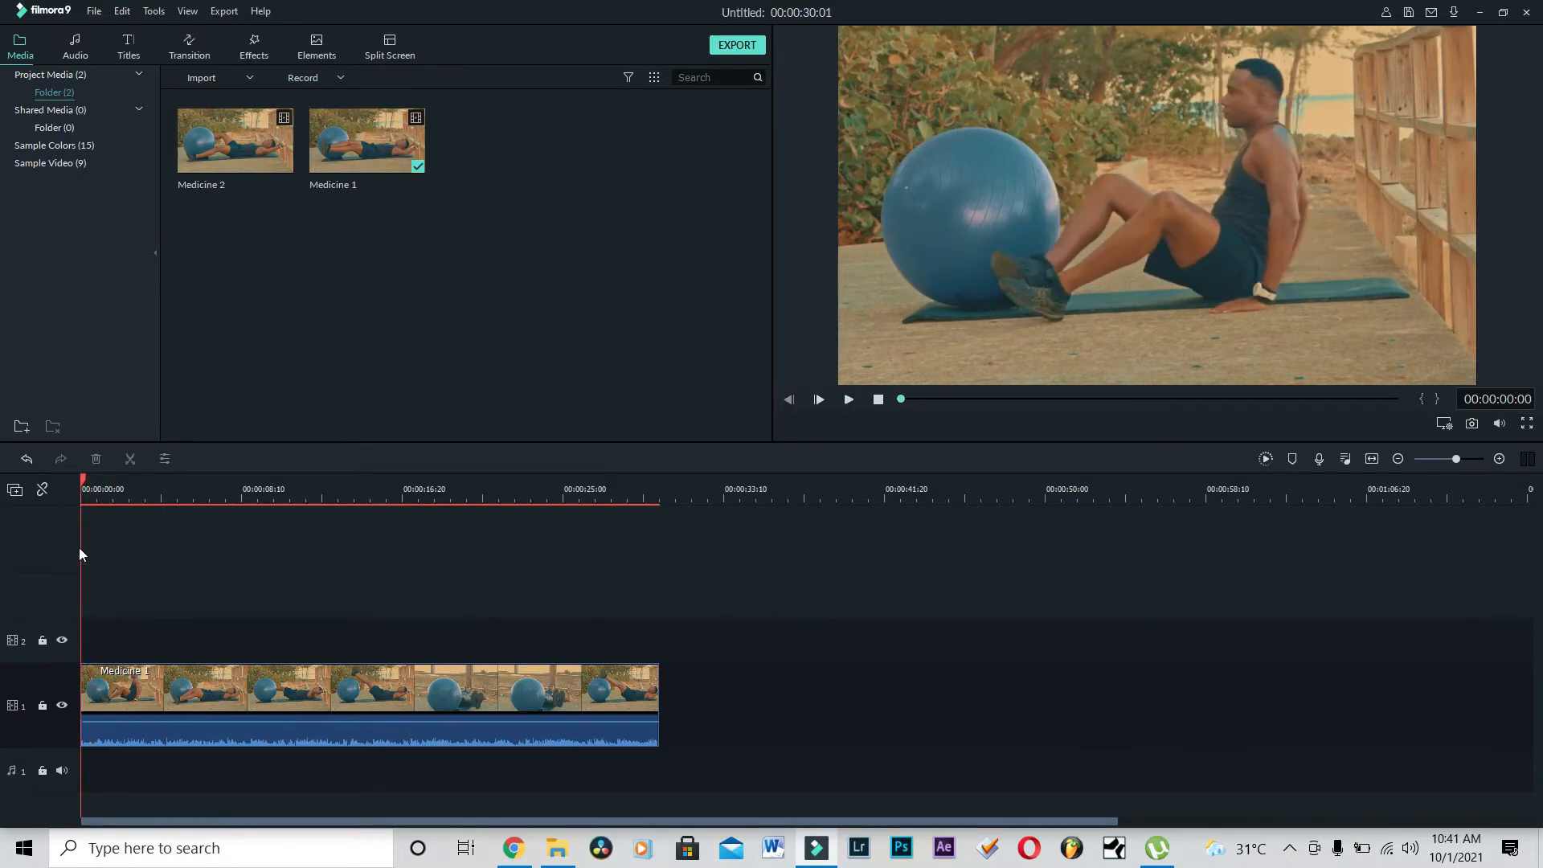
{"action": "key", "text": "space"}
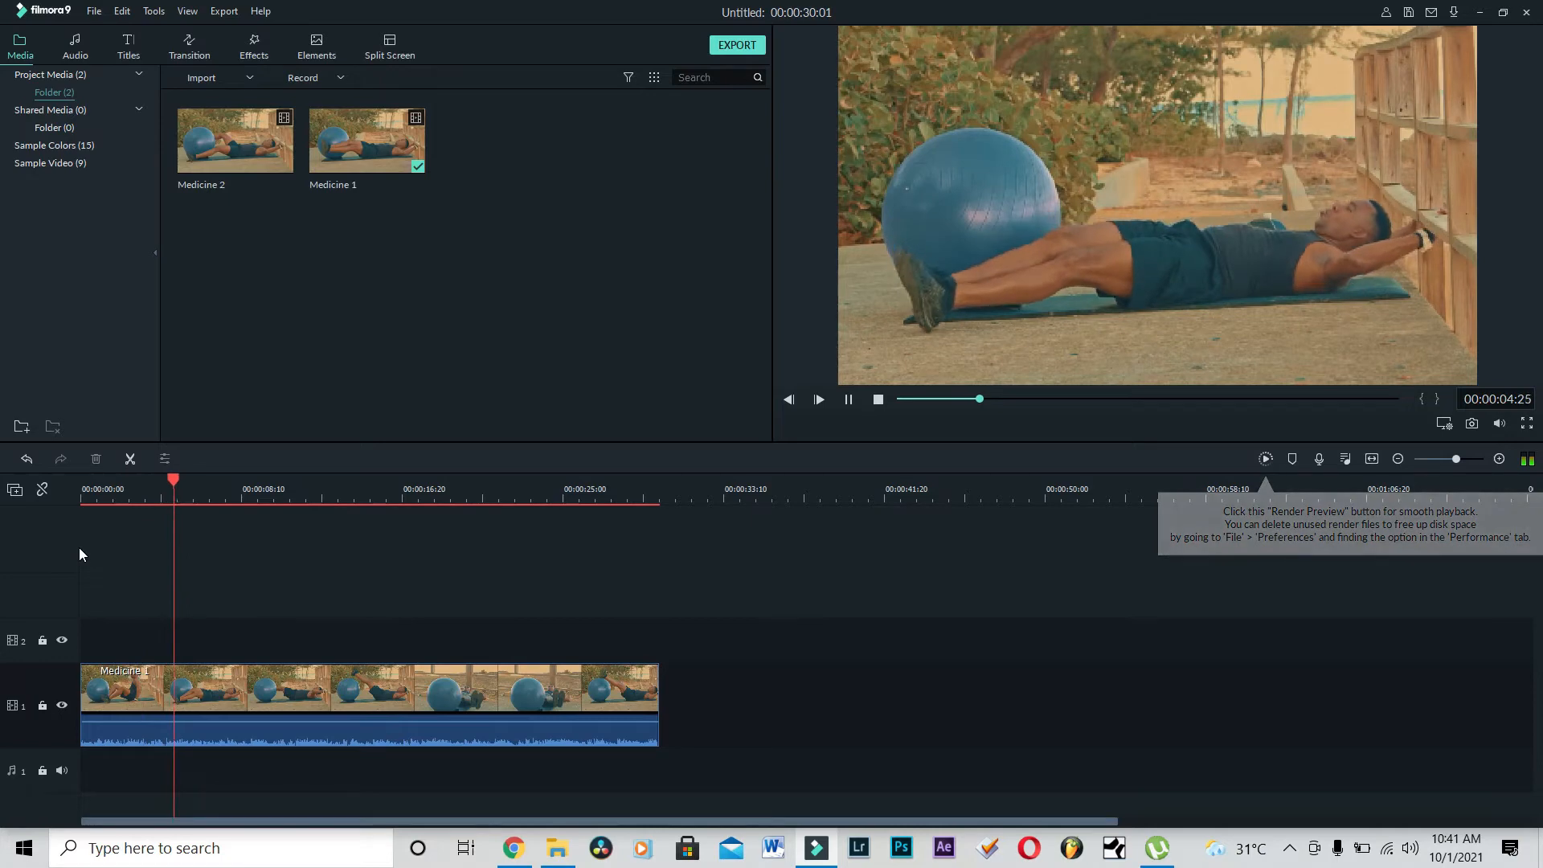
{"action": "key", "text": "space"}
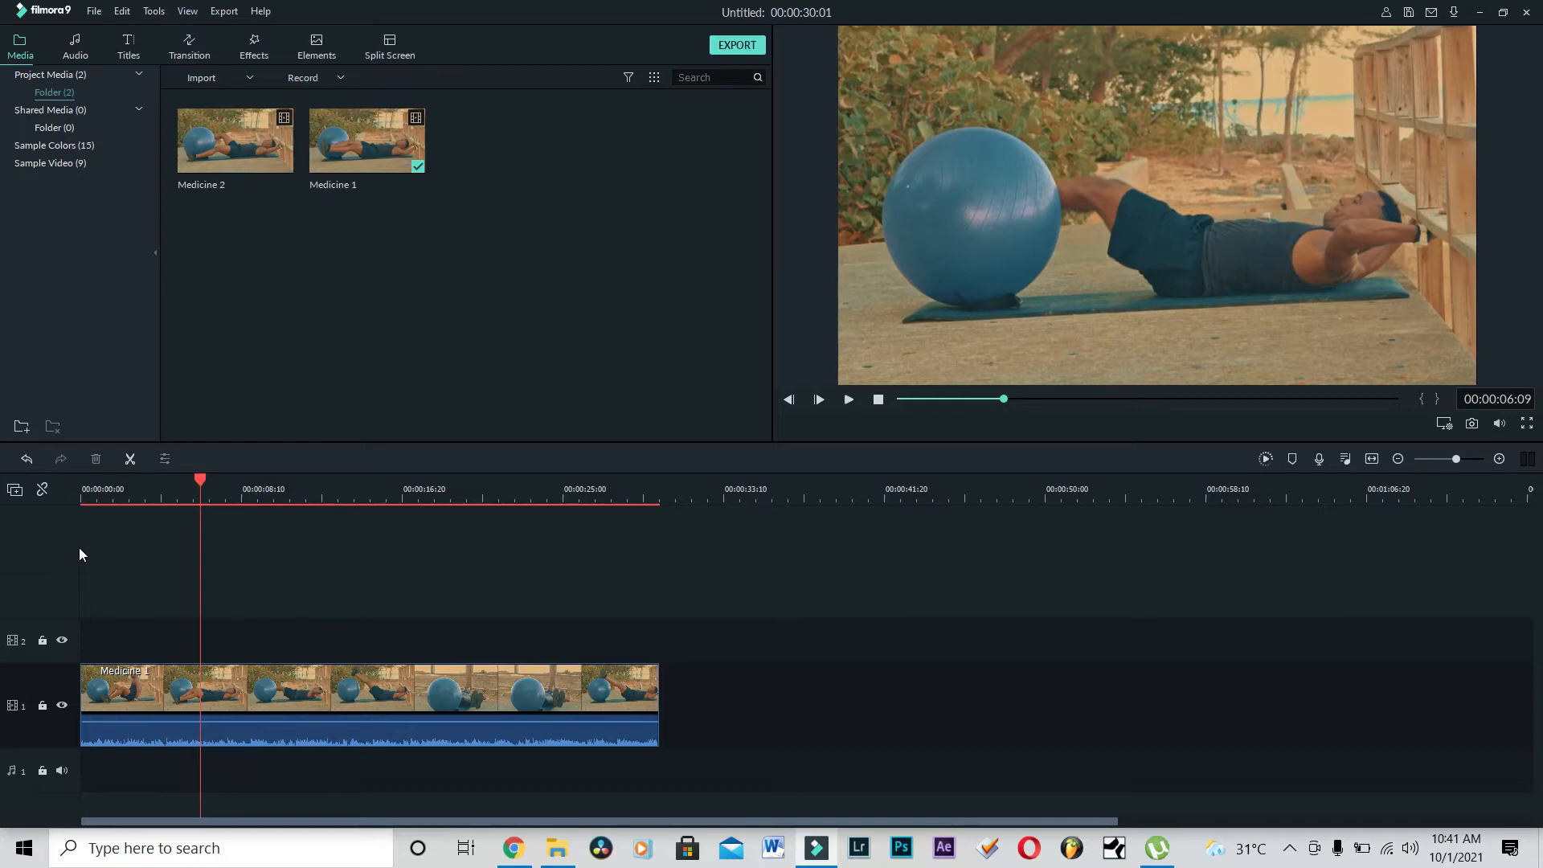
{"action": "left_click", "coordinate": [127, 713]}
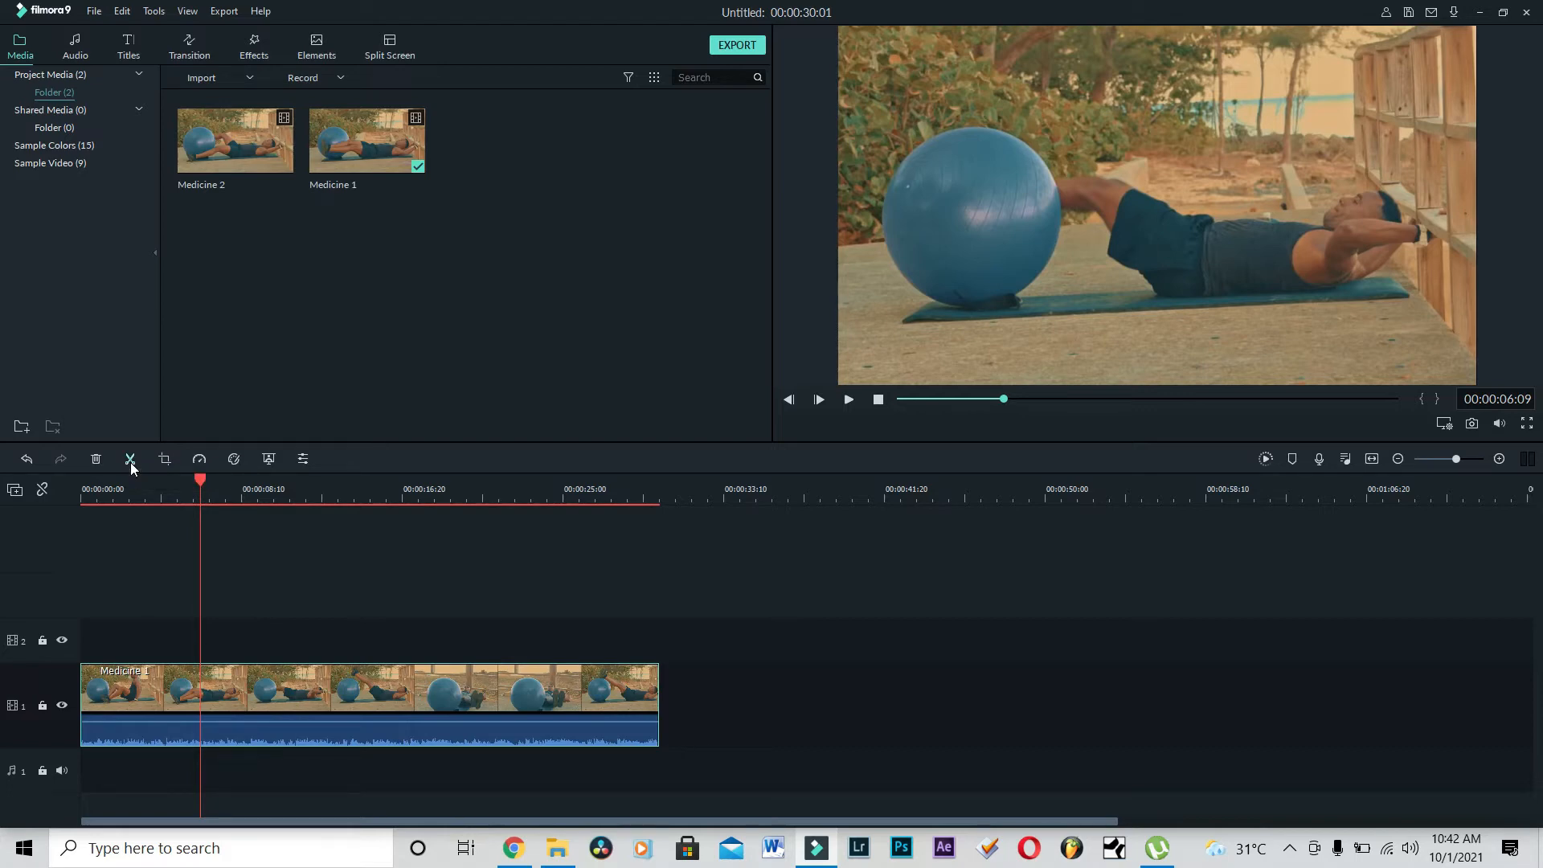
{"action": "left_click", "coordinate": [130, 460]}
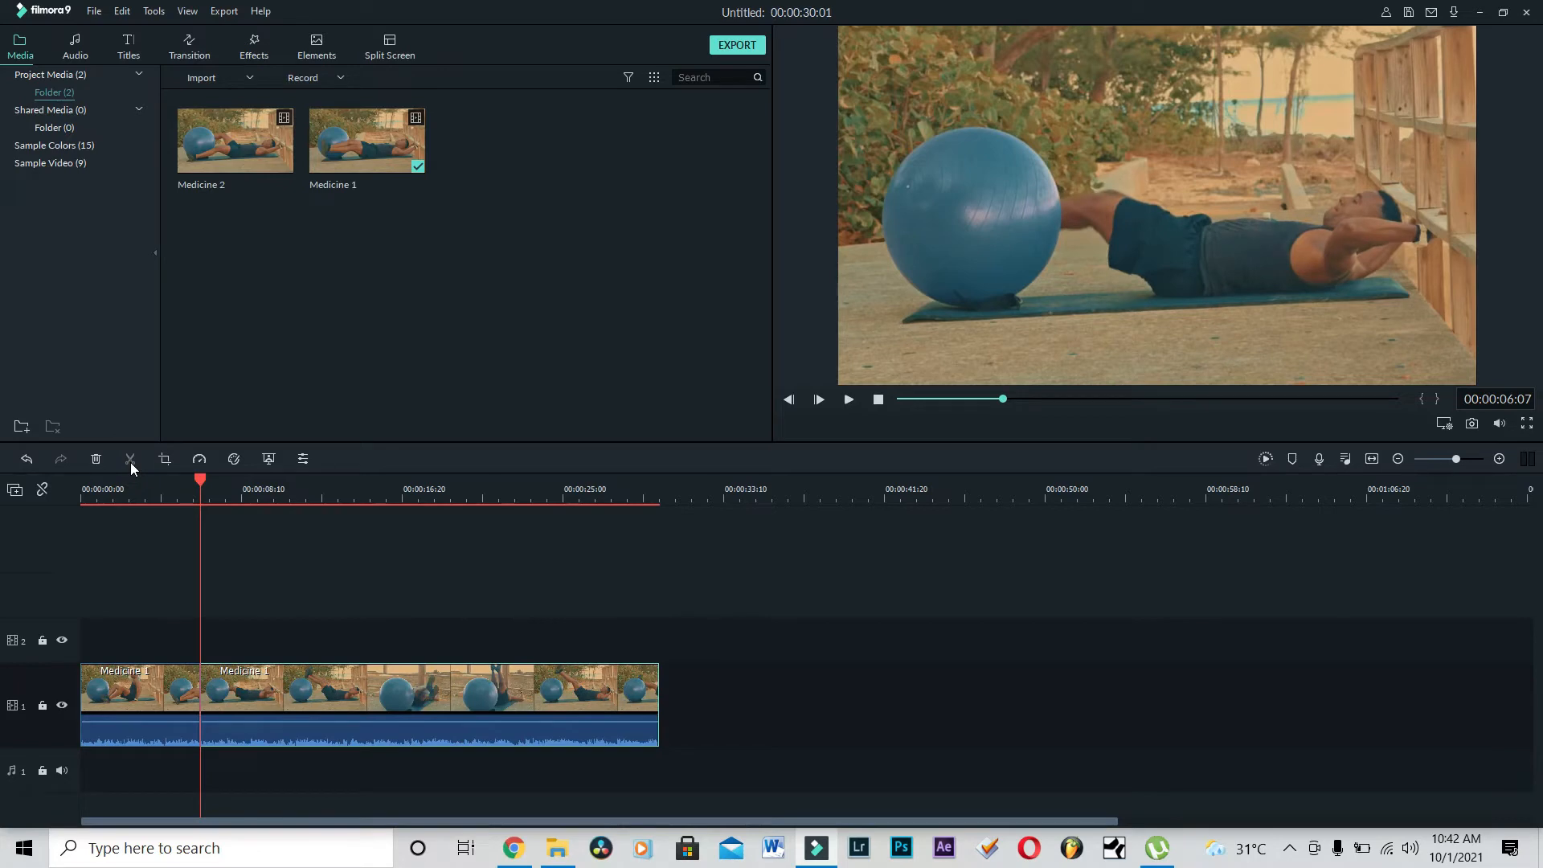
Move the second part of the split clip about 4 seconds later and delete the first part
{"action": "left_click_drag", "start_coordinate": [316, 725], "coordinate": [436, 695]}
{"action": "key", "text": "ctrl+z"}
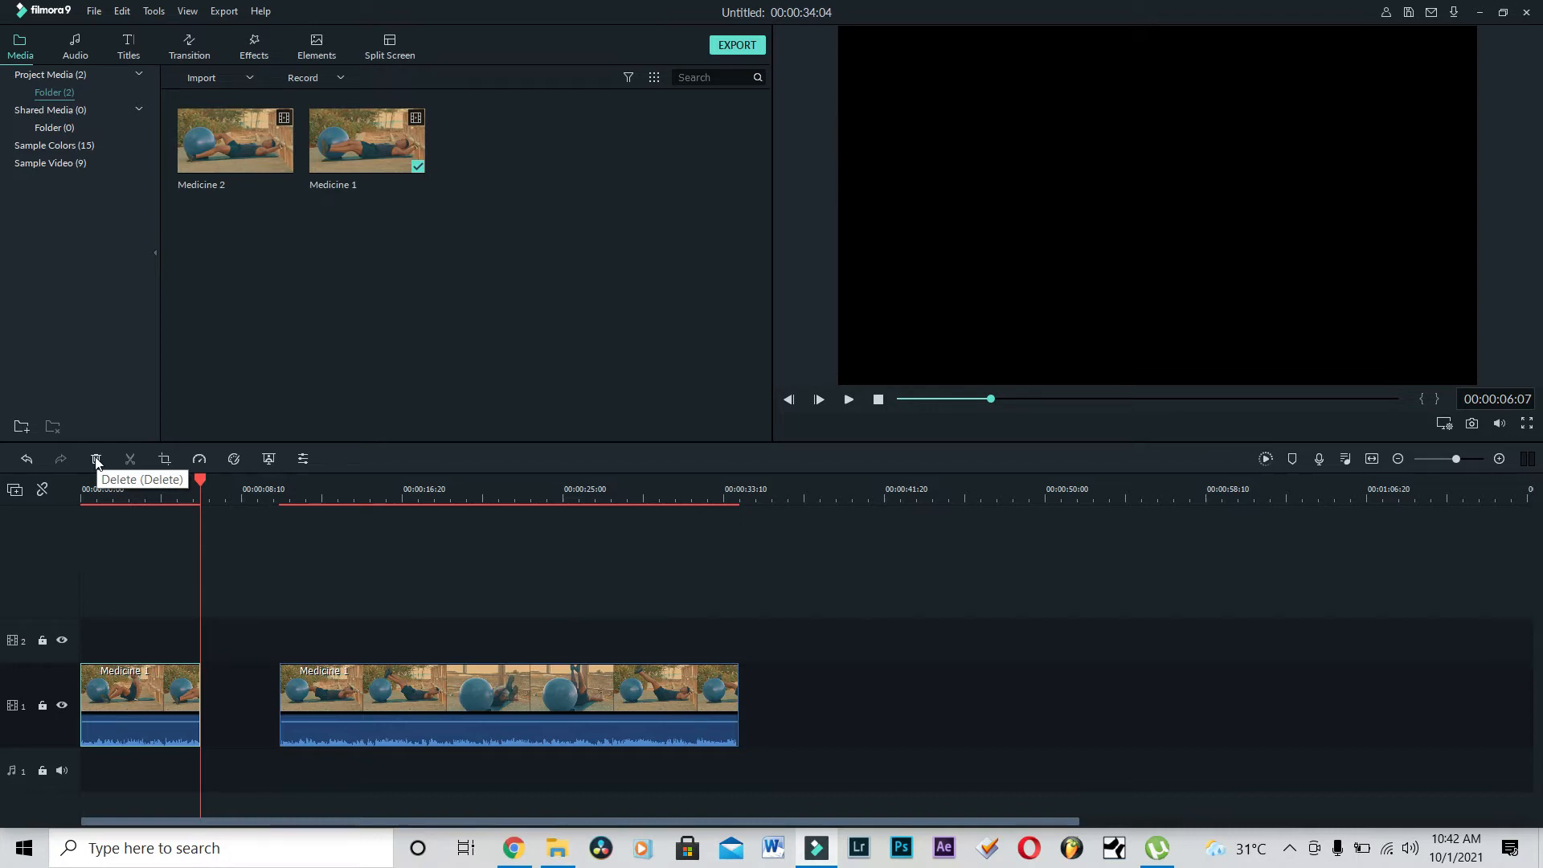
{"action": "left_click", "coordinate": [96, 459]}
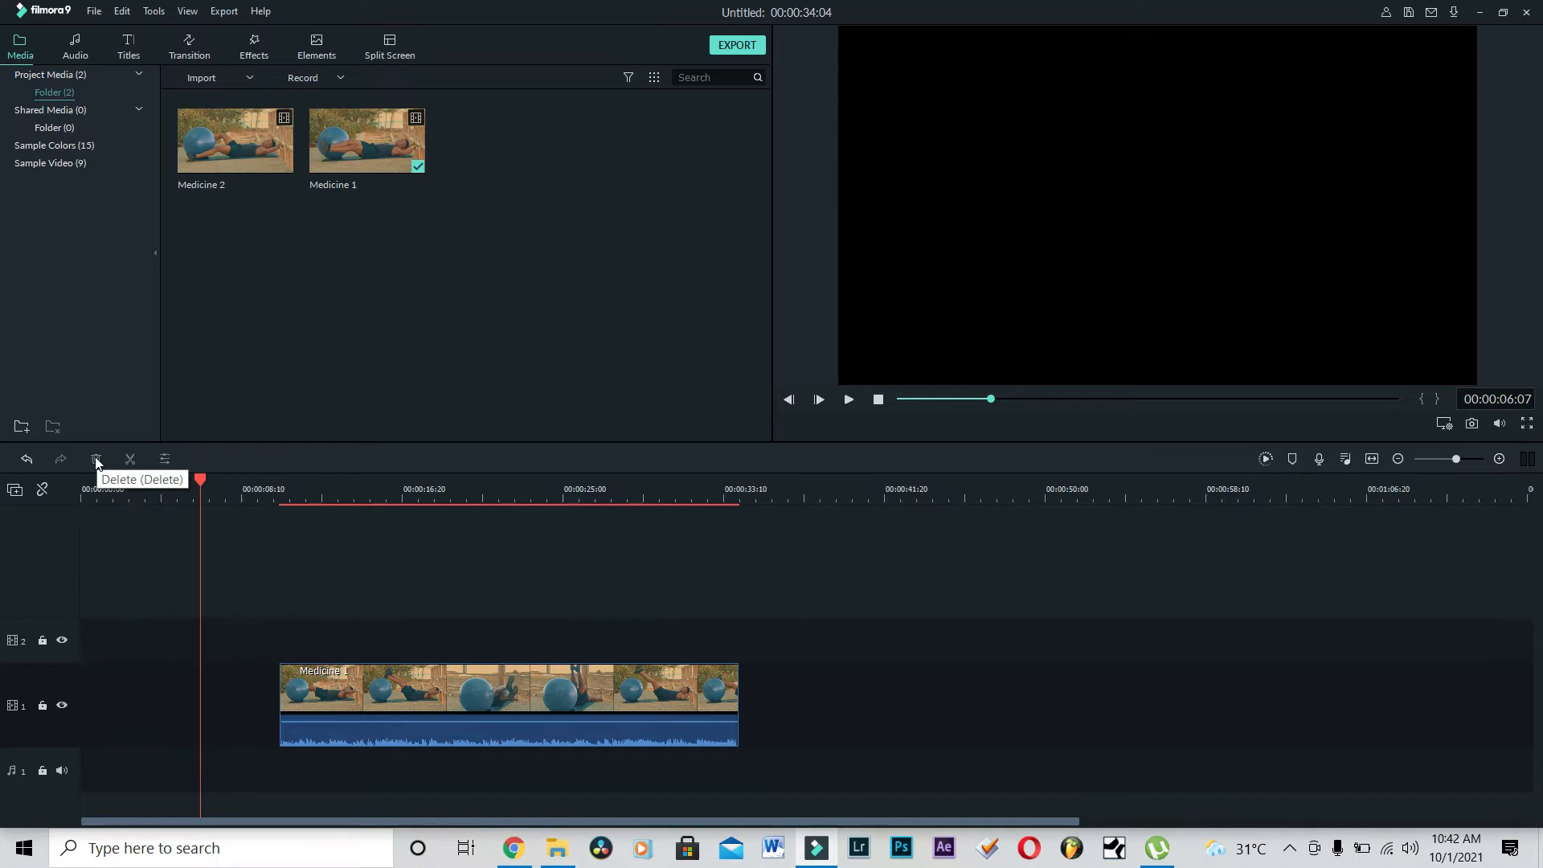
Delete the empty gap before the remaining clip on video track 1 and undo that deletion
{"action": "left_click", "coordinate": [118, 720]}
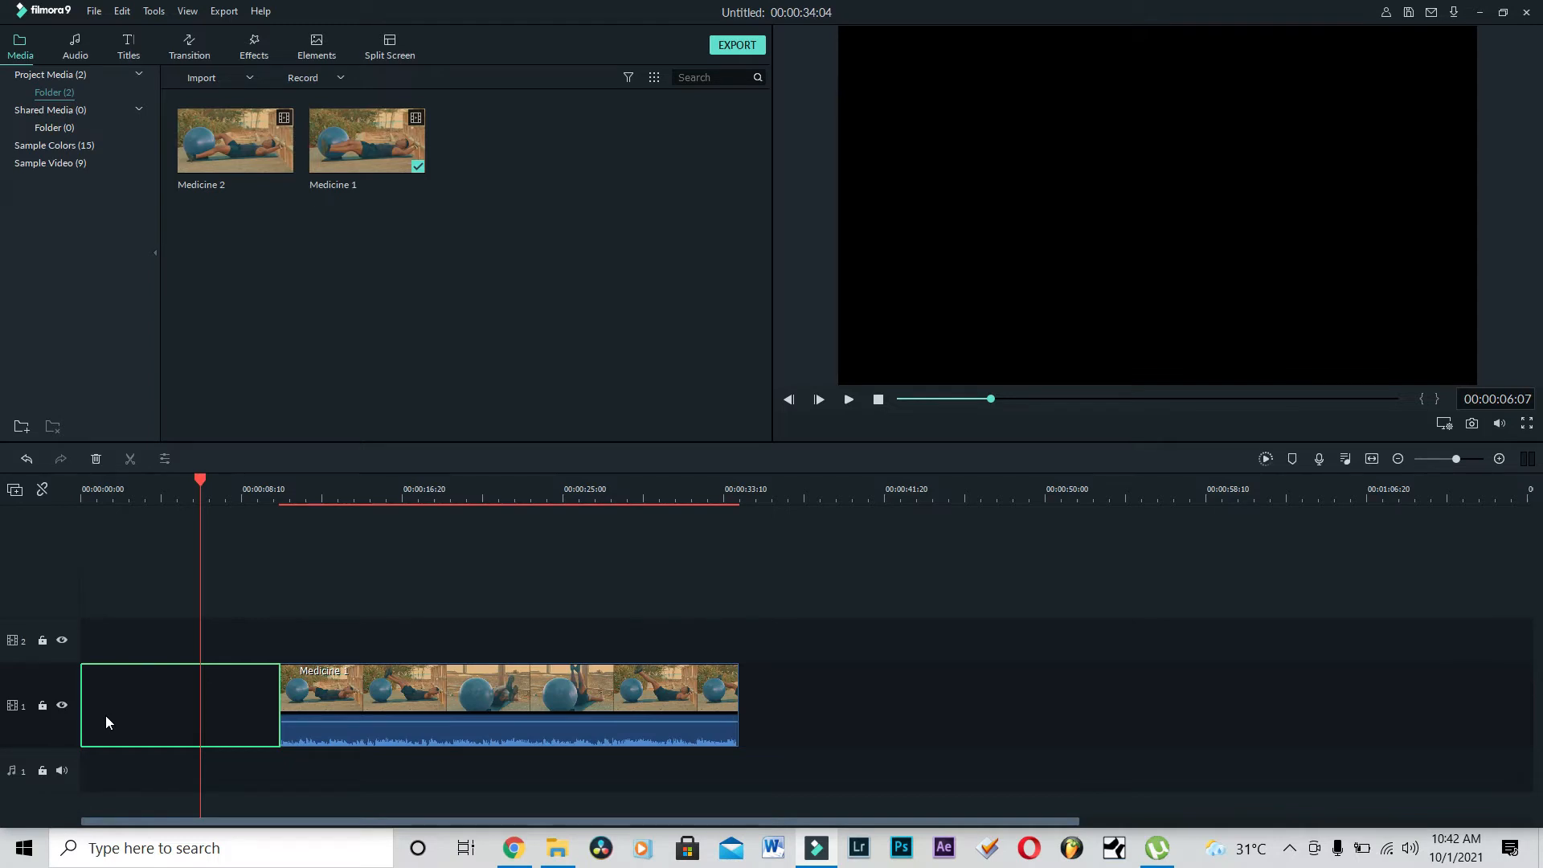
{"action": "left_click", "coordinate": [382, 709]}
{"action": "left_click", "coordinate": [187, 732]}
{"action": "key", "text": "Delete"}
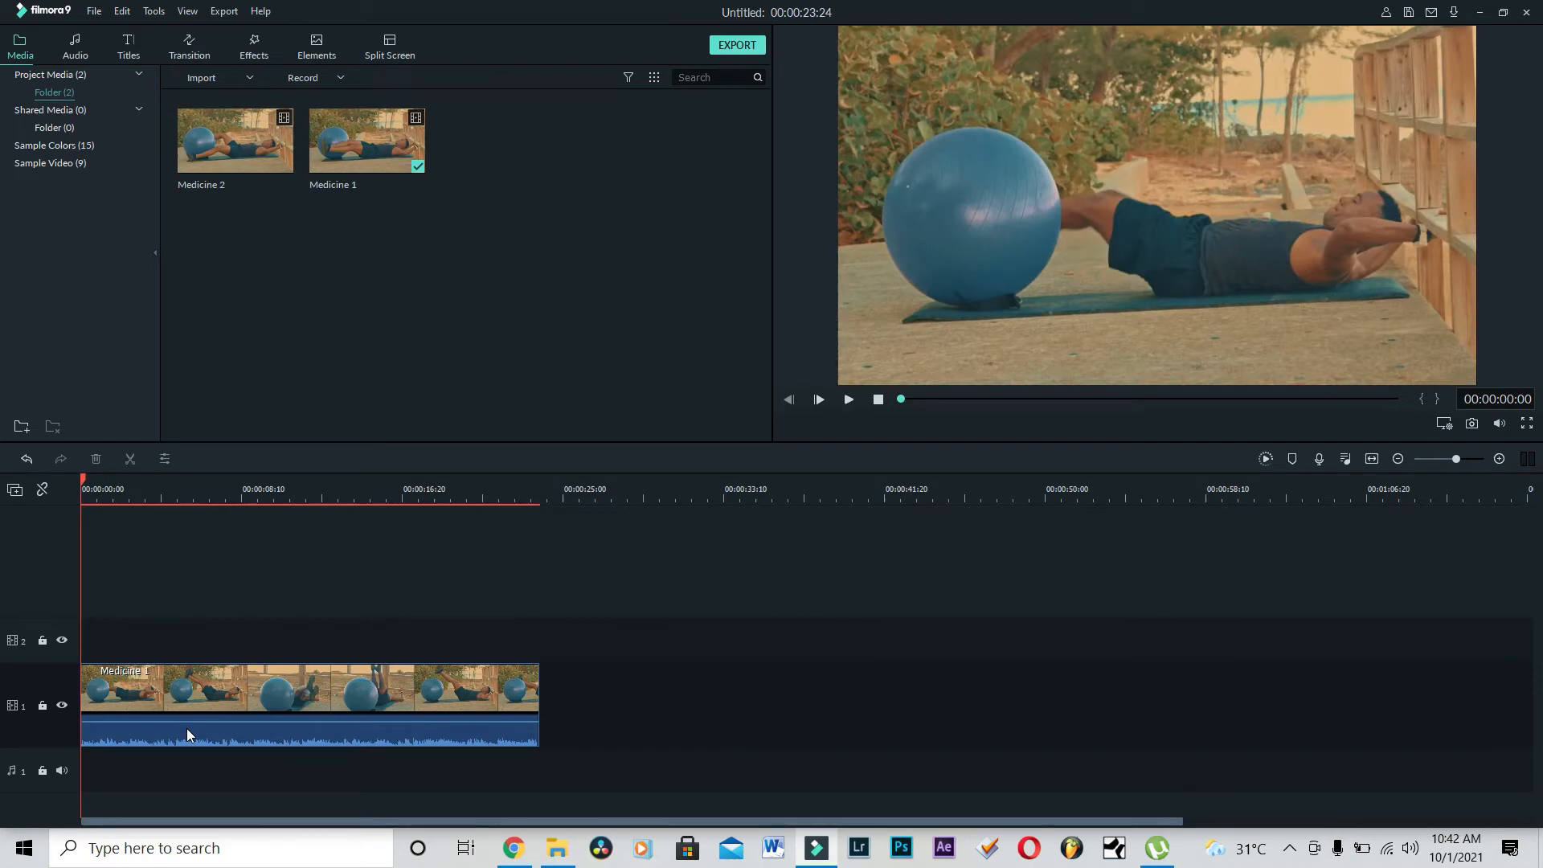
{"action": "key", "text": "ctrl+z"}
Move the remaining Medicine 1 clip to the start of video track 1 and play it
{"action": "left_click", "coordinate": [226, 725]}
{"action": "left_click", "coordinate": [482, 705]}
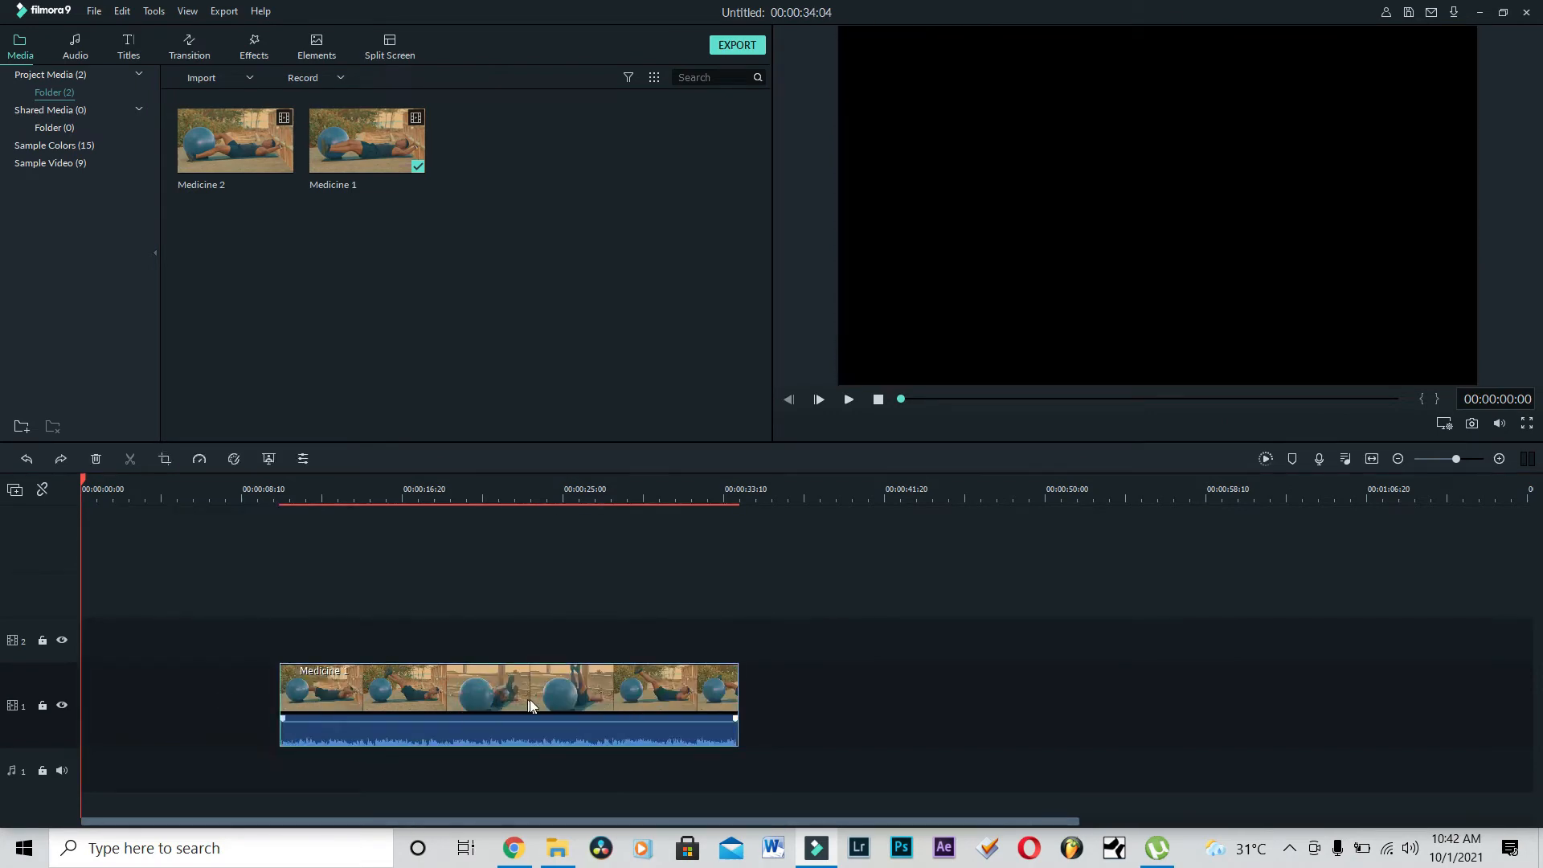
{"action": "left_click_drag", "start_coordinate": [533, 704], "coordinate": [331, 706]}
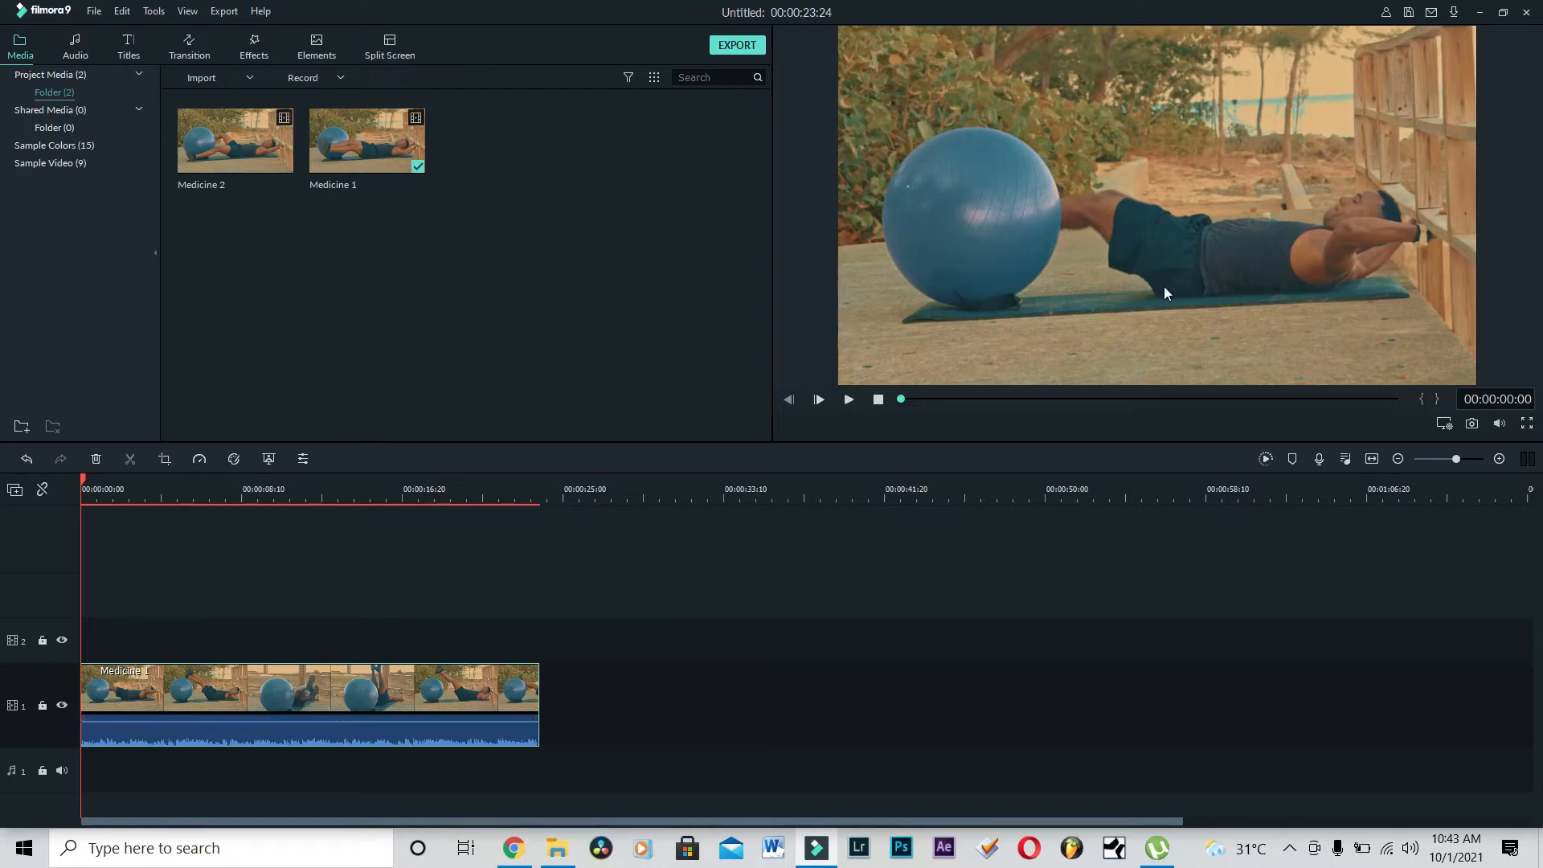
{"action": "left_click", "coordinate": [846, 400]}
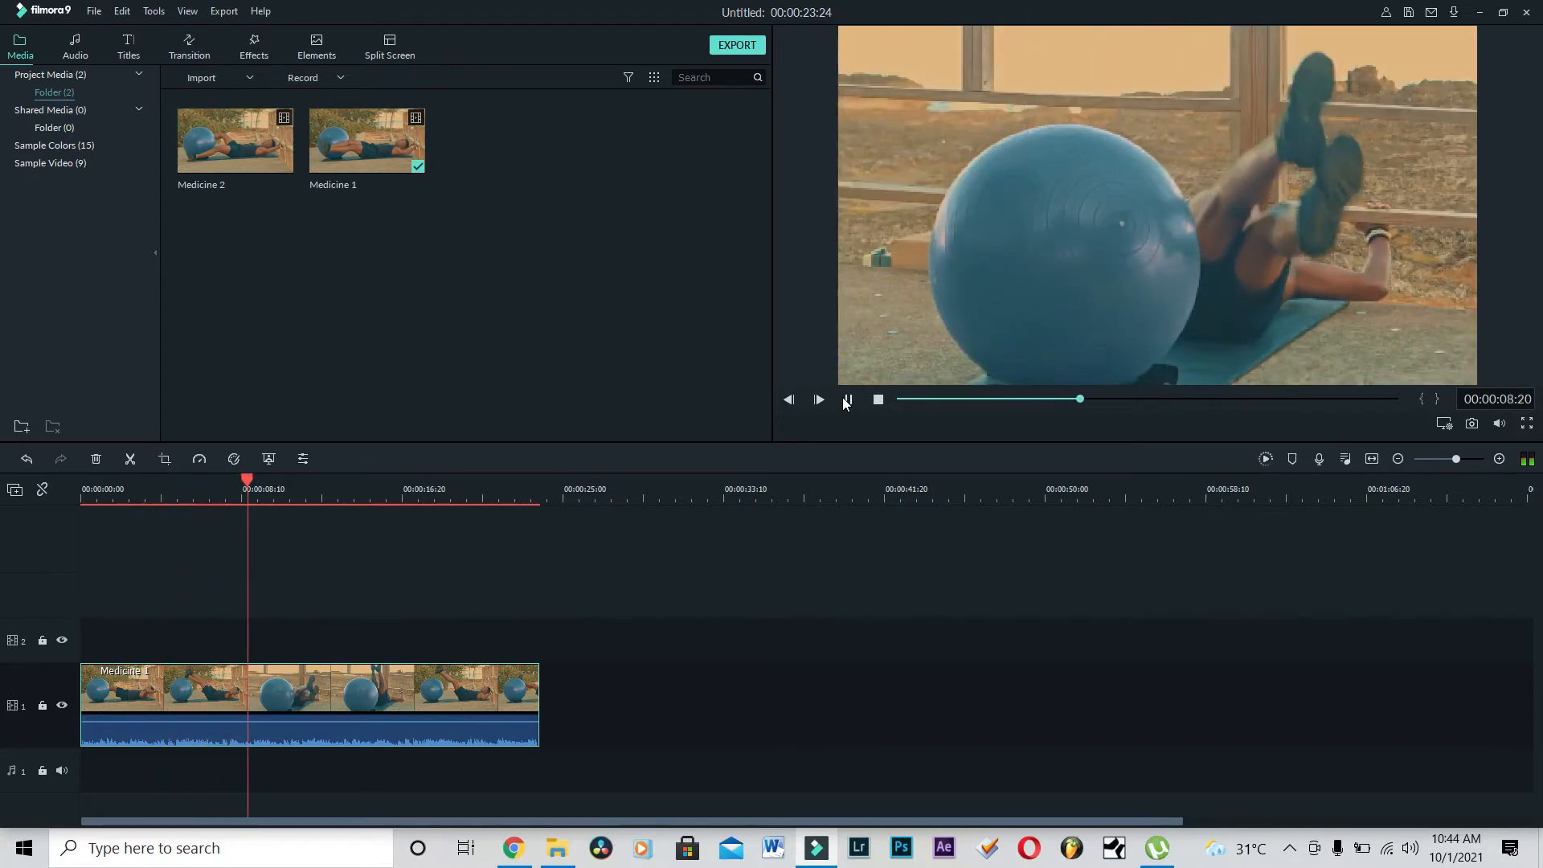
Split the Medicine 1 clip at about 00:00:09:09 and split its second part again at 00:00:12:27
{"action": "left_click", "coordinate": [847, 401]}
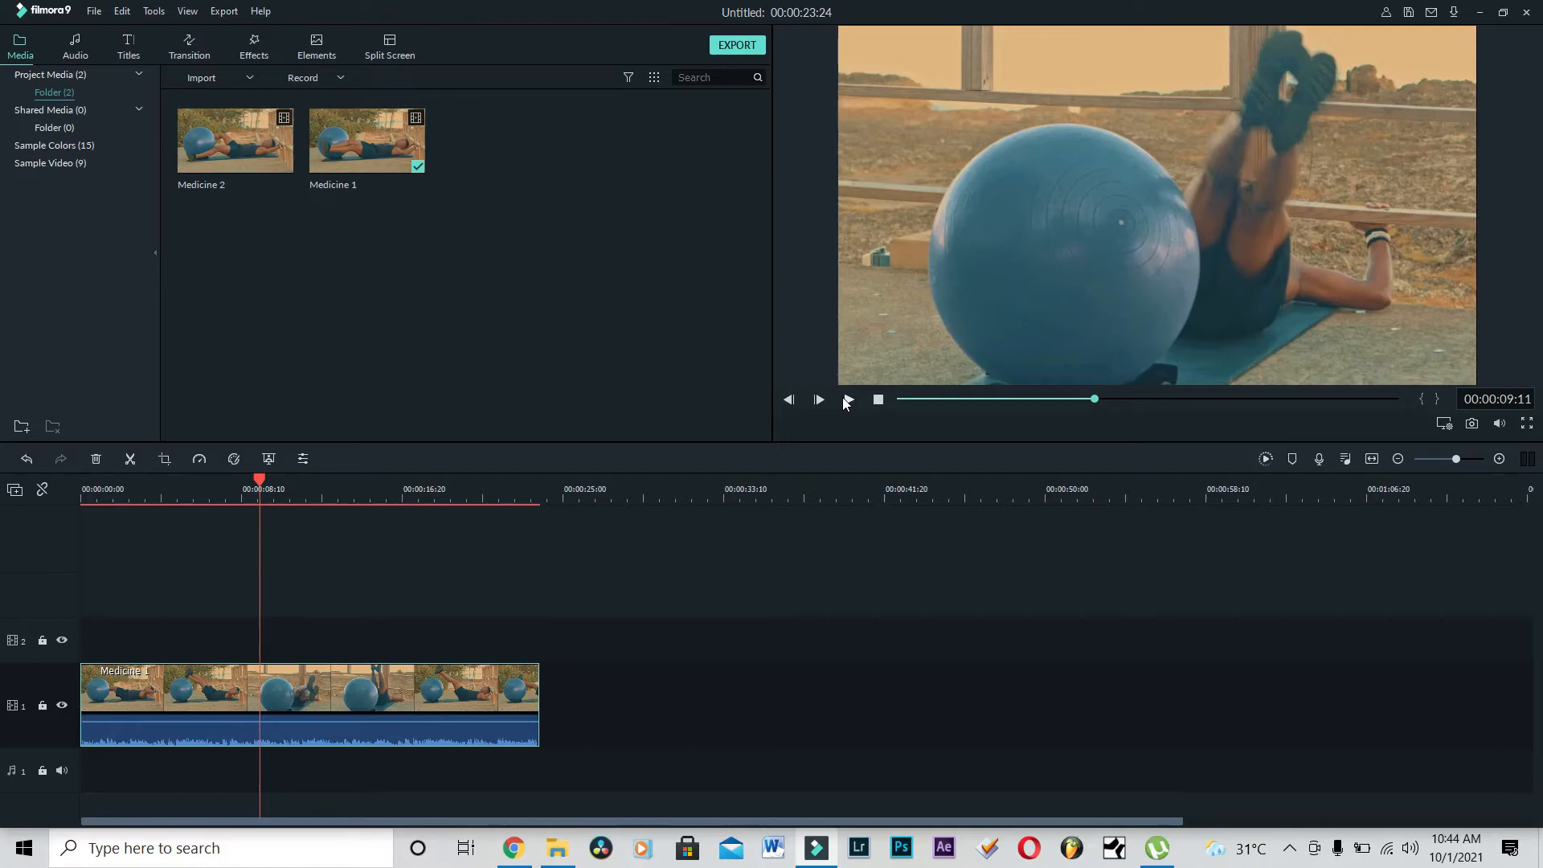
{"action": "left_click", "coordinate": [301, 701]}
{"action": "left_click", "coordinate": [130, 465]}
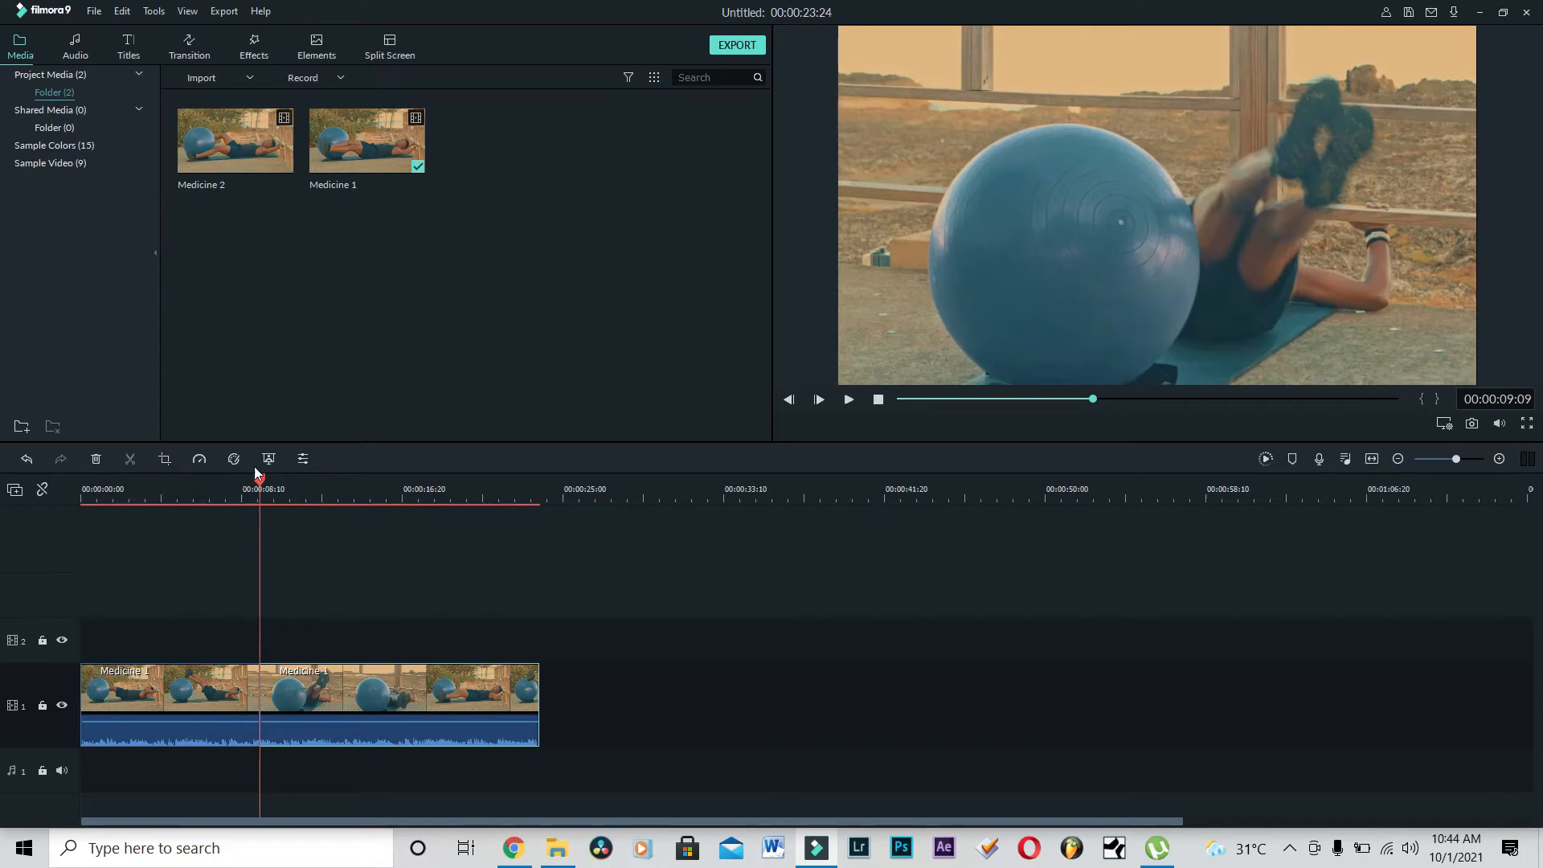
{"action": "left_click_drag", "start_coordinate": [259, 485], "coordinate": [330, 513]}
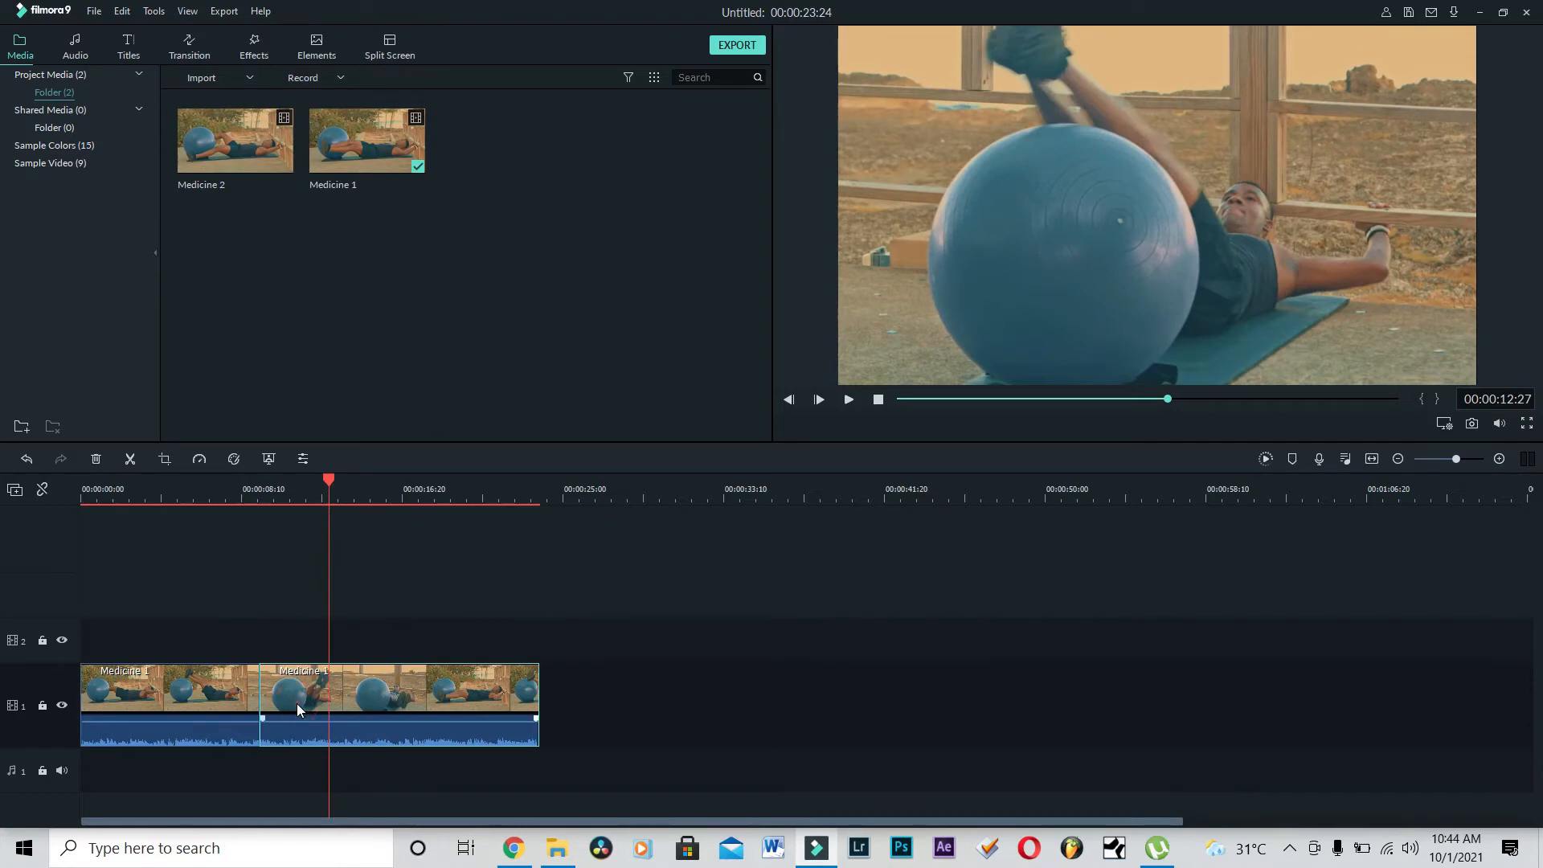
{"action": "key", "text": "ctrl+b"}
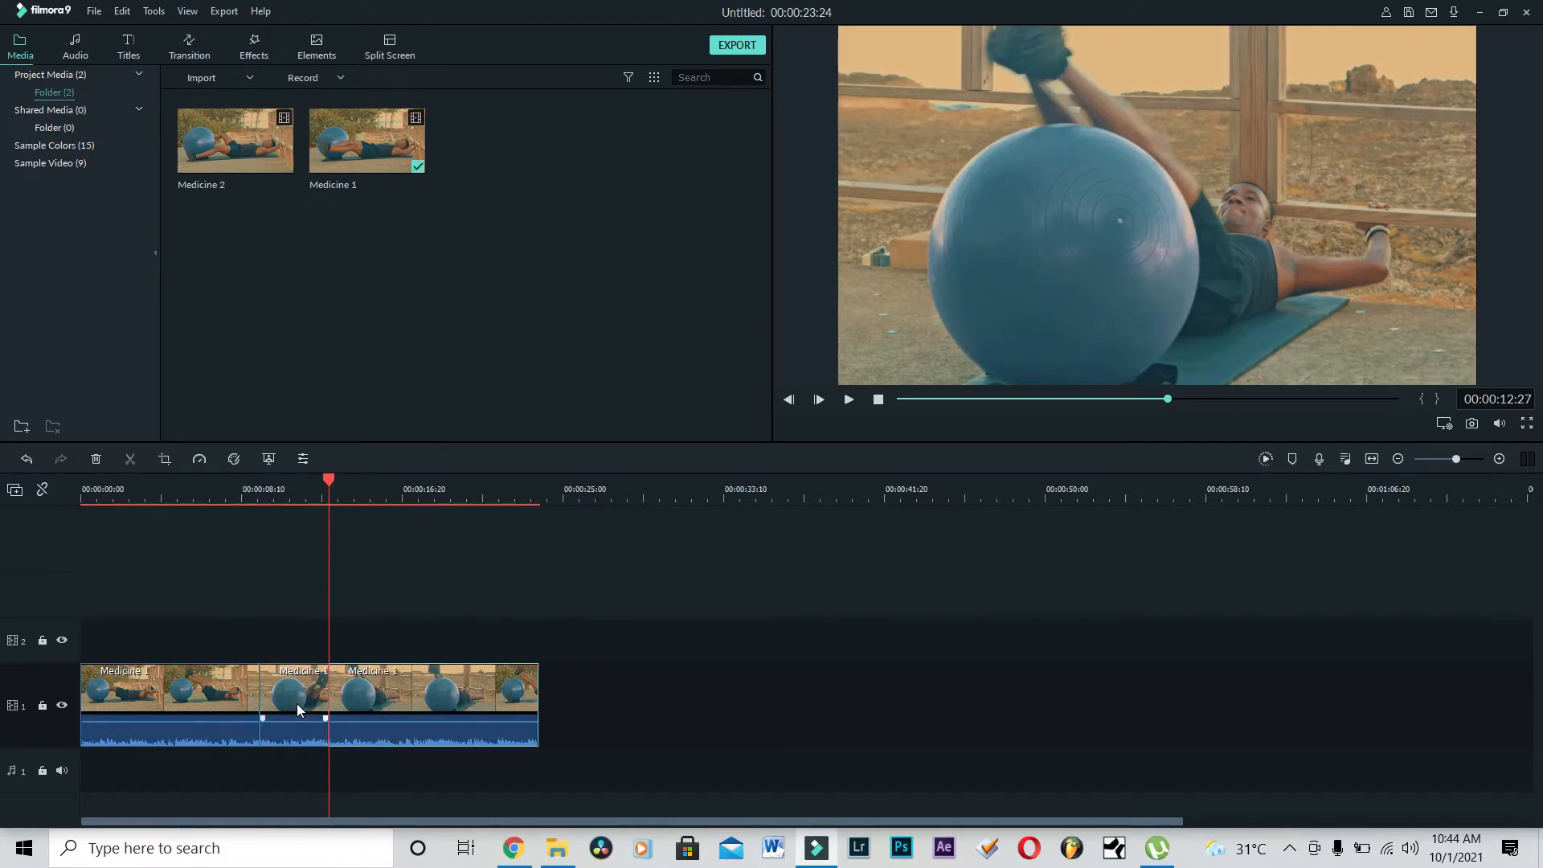
{"action": "left_click", "coordinate": [296, 703]}
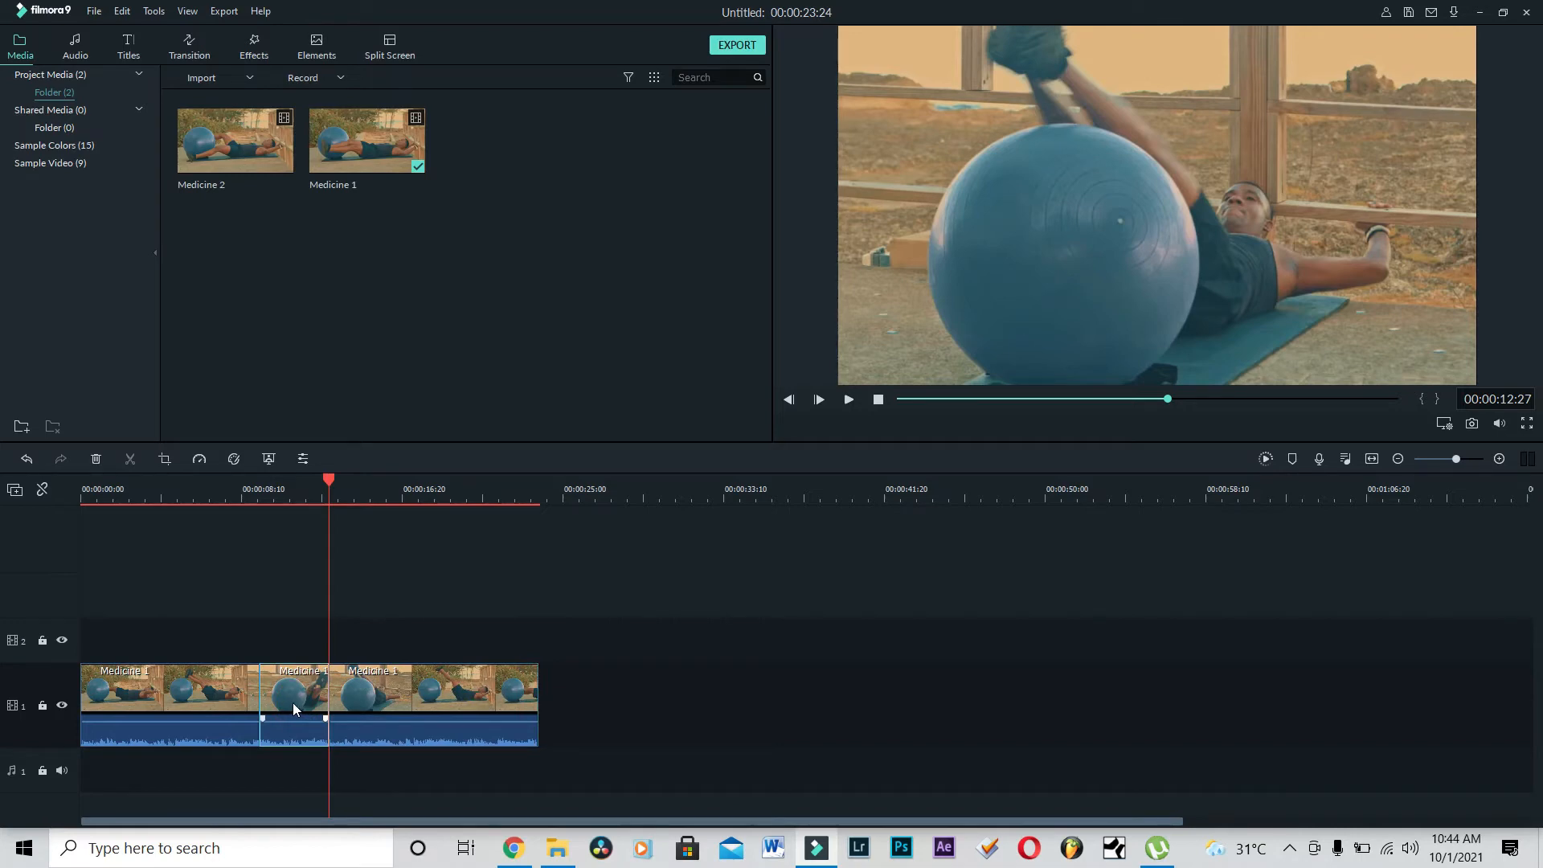
{"action": "left_click", "coordinate": [412, 712]}
Slow the middle Medicine 1 segment to 0.5x speed and play it from its start
{"action": "left_click", "coordinate": [283, 712]}
{"action": "left_click", "coordinate": [199, 459]}
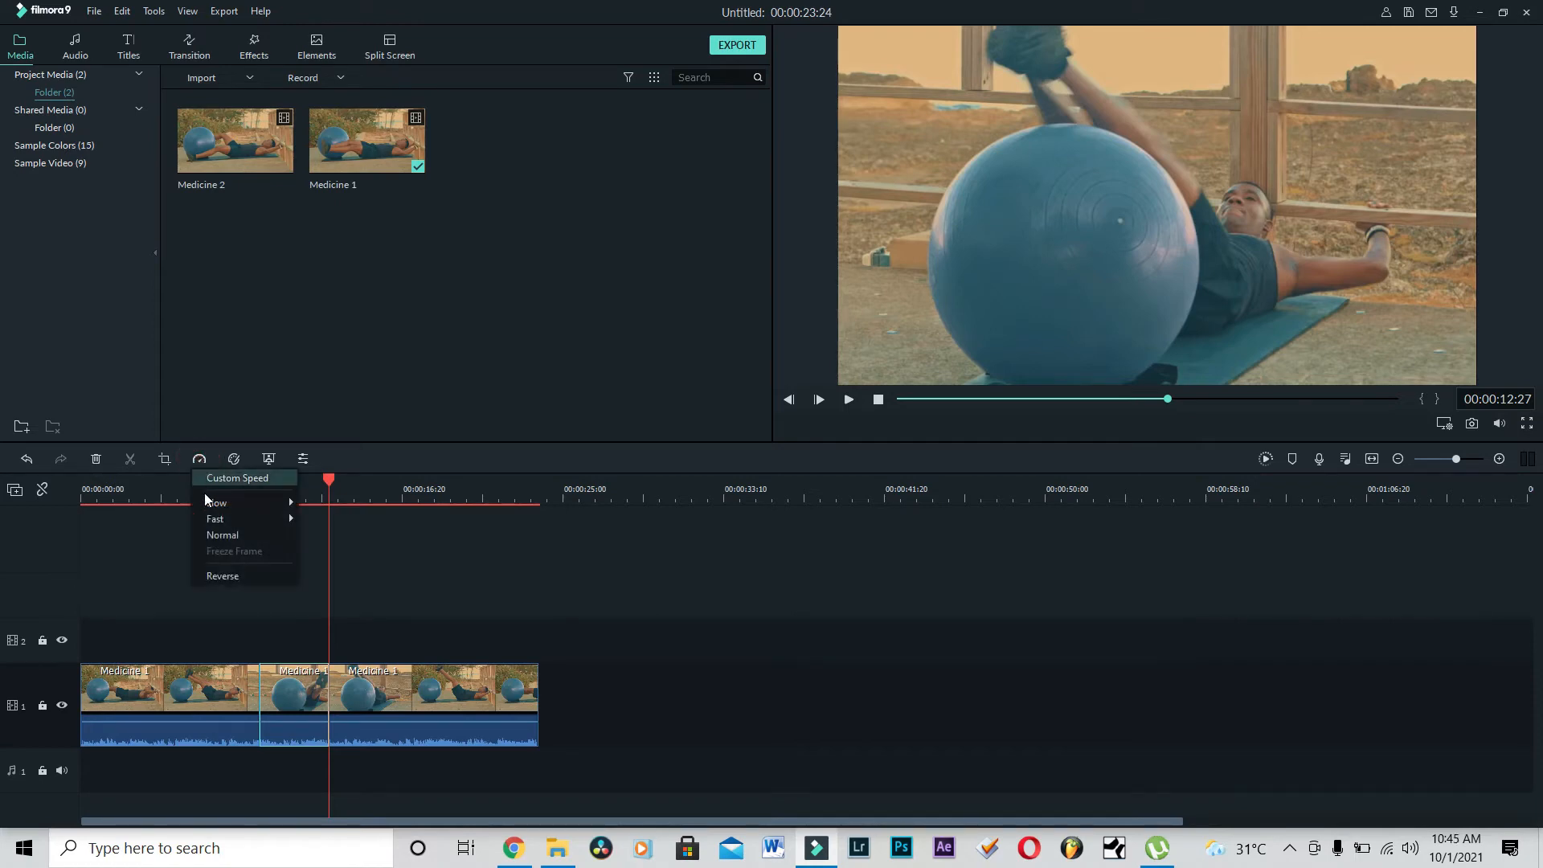
{"action": "mouse_move", "coordinate": [217, 508]}
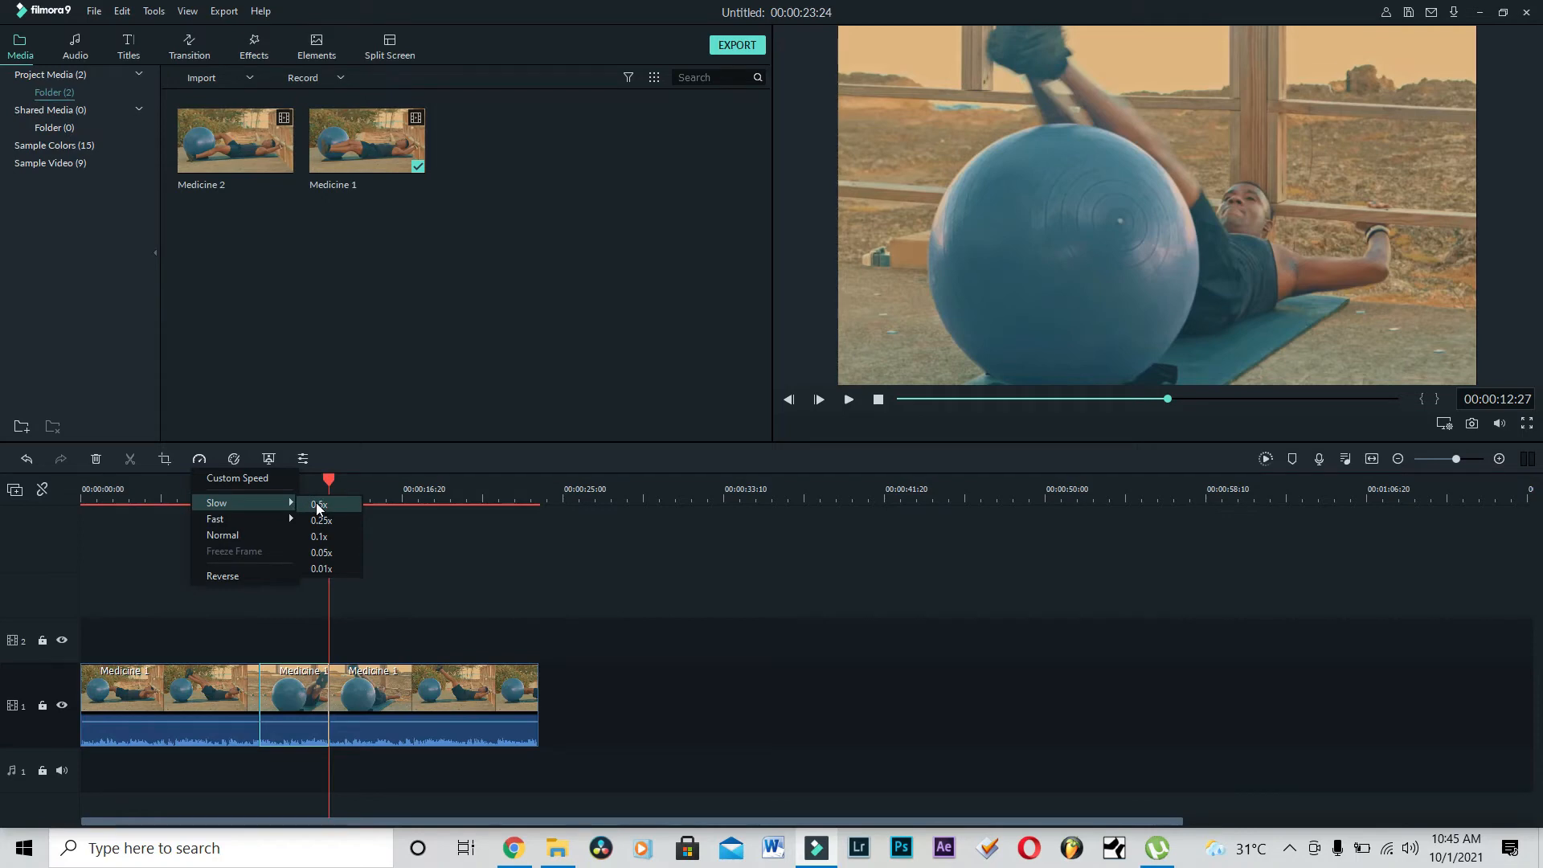
{"action": "left_click", "coordinate": [319, 504]}
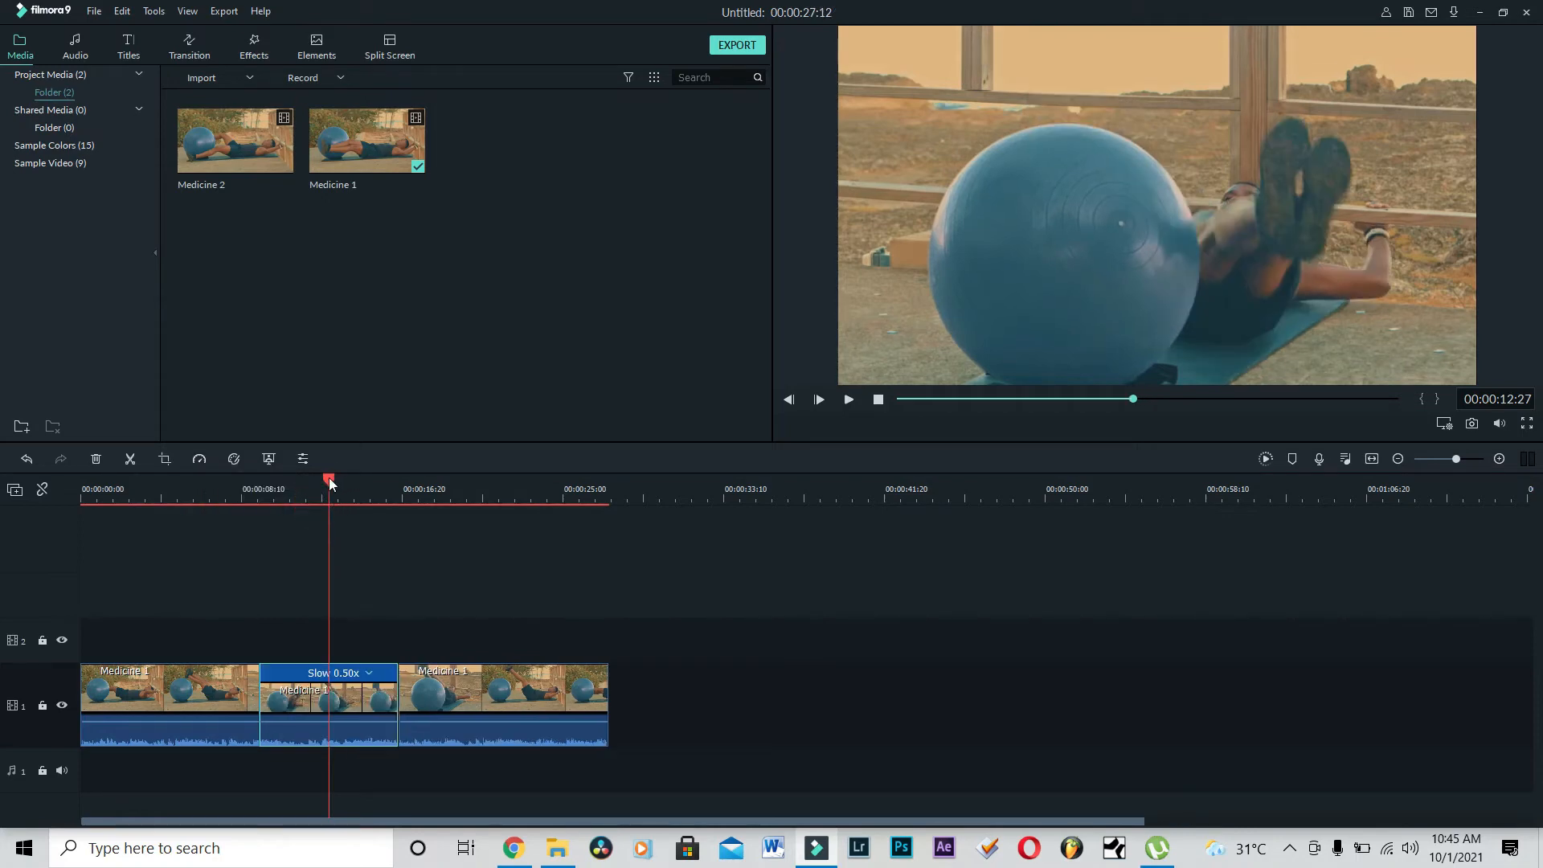
{"action": "left_click_drag", "start_coordinate": [330, 478], "coordinate": [257, 489]}
{"action": "key", "text": "space"}
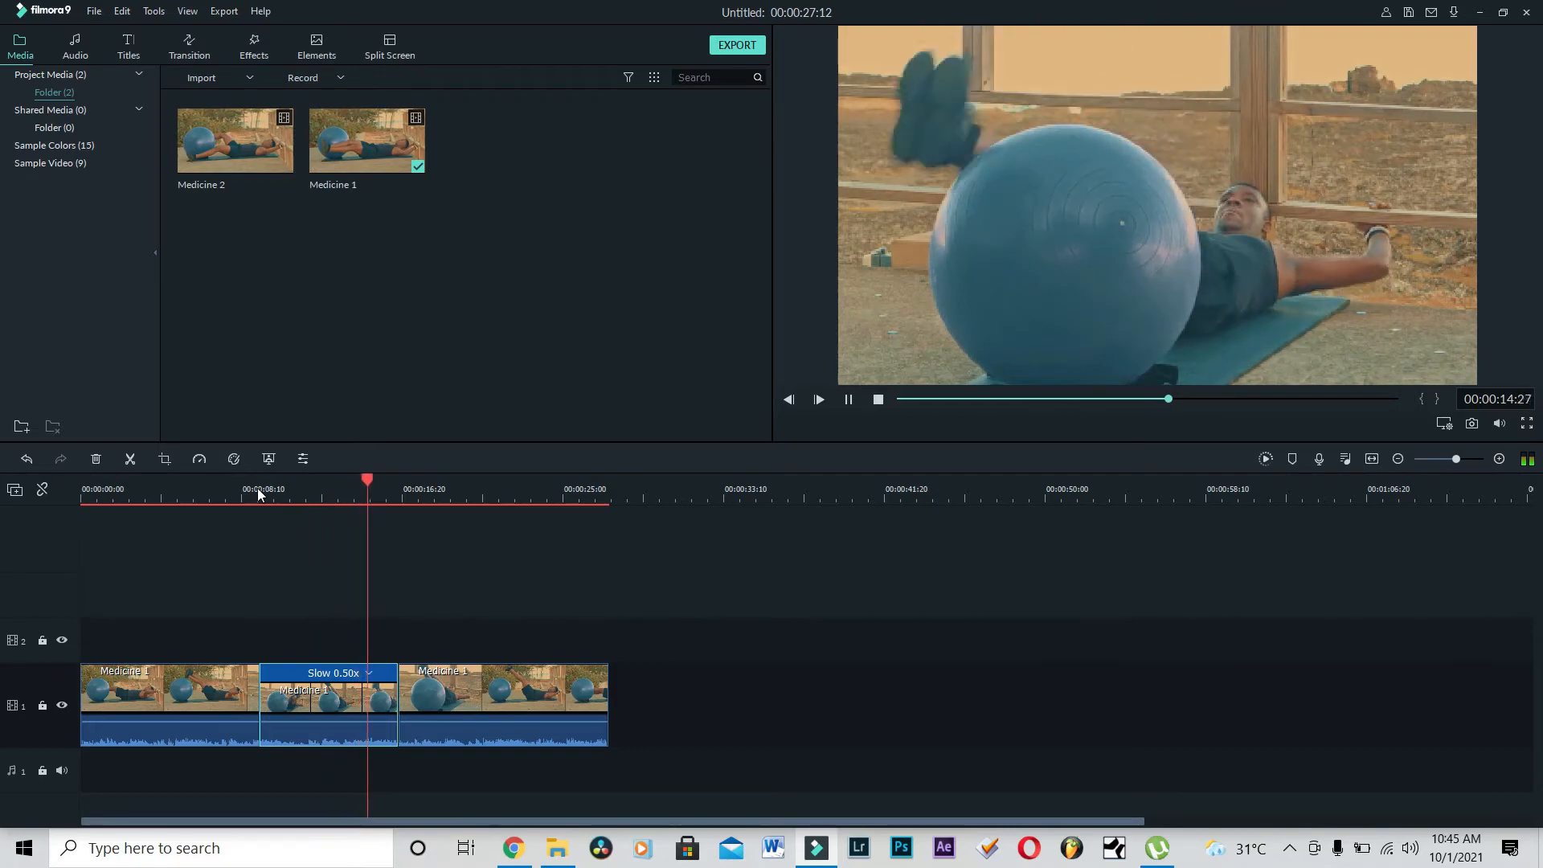
{"action": "key", "text": "space"}
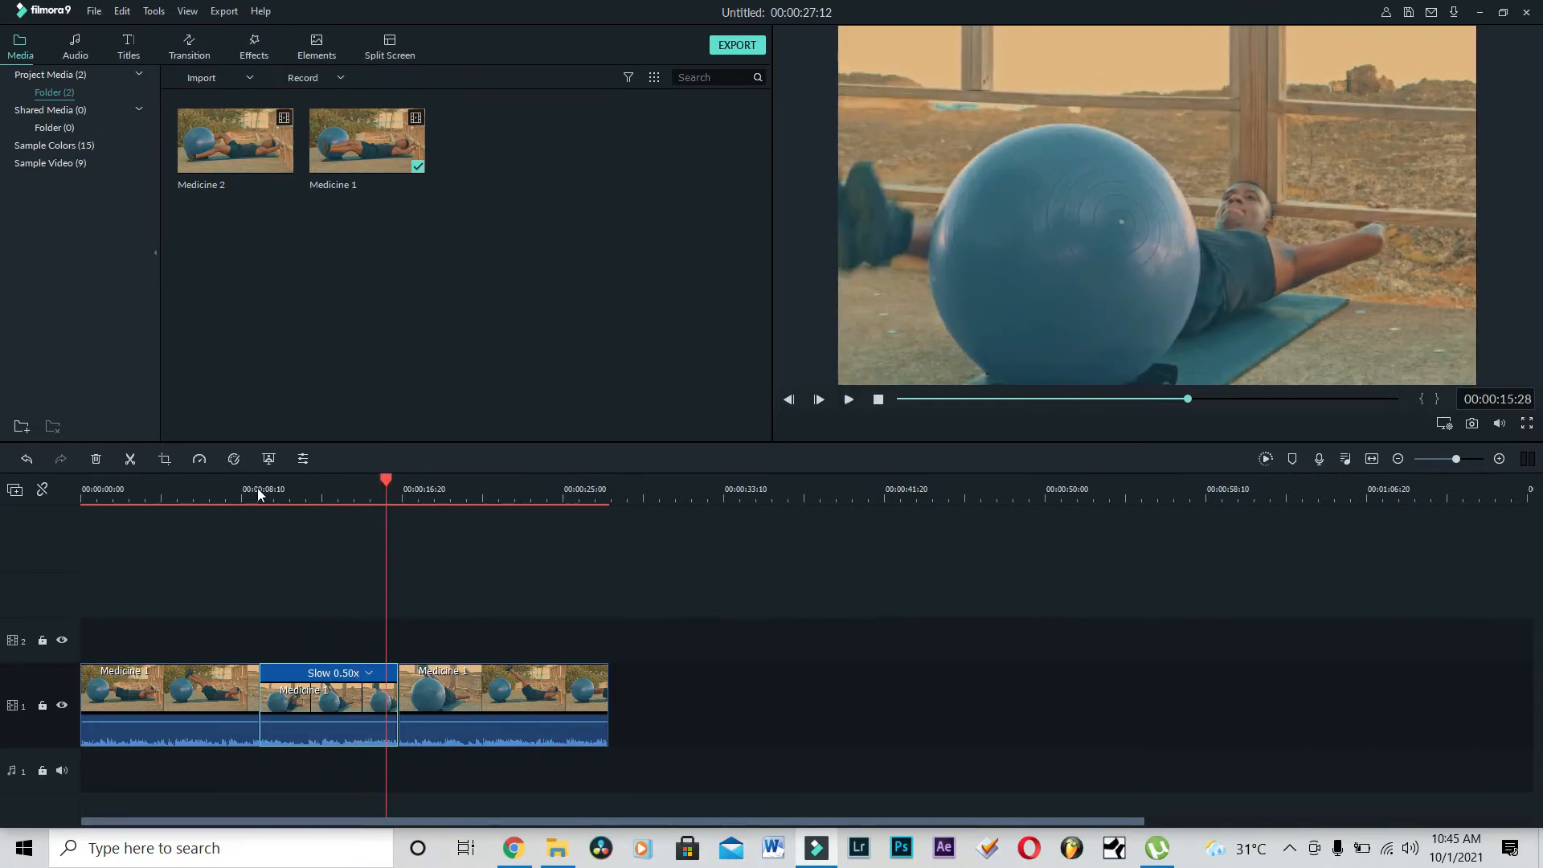
Undo the 0.5x speed change and slow the middle Medicine 1 segment to 0.25x instead
{"action": "key", "text": "ctrl+z"}
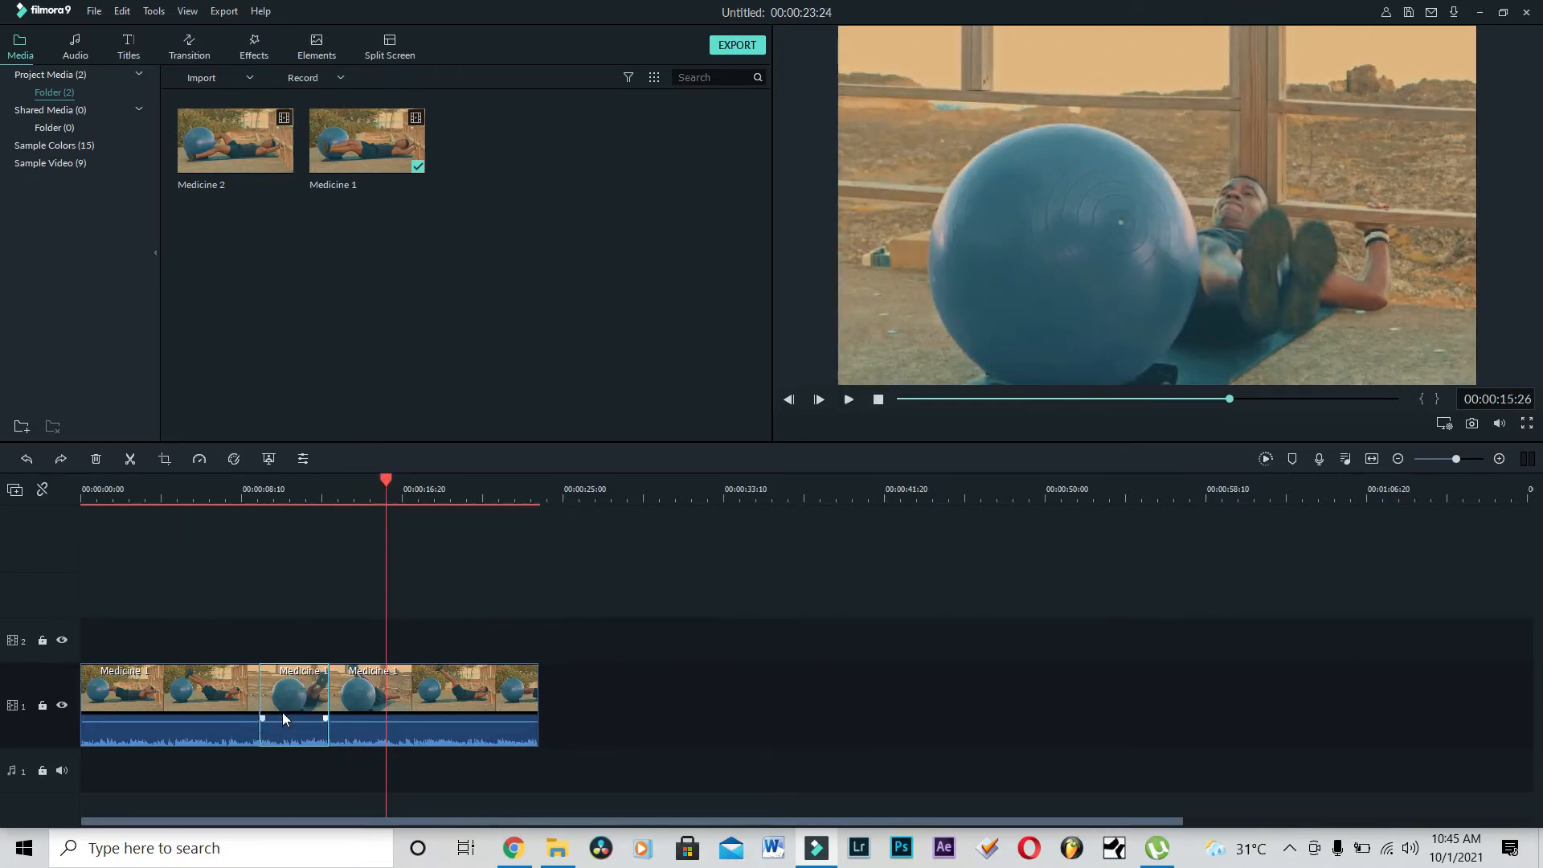
{"action": "left_click", "coordinate": [203, 459]}
{"action": "mouse_move", "coordinate": [219, 505]}
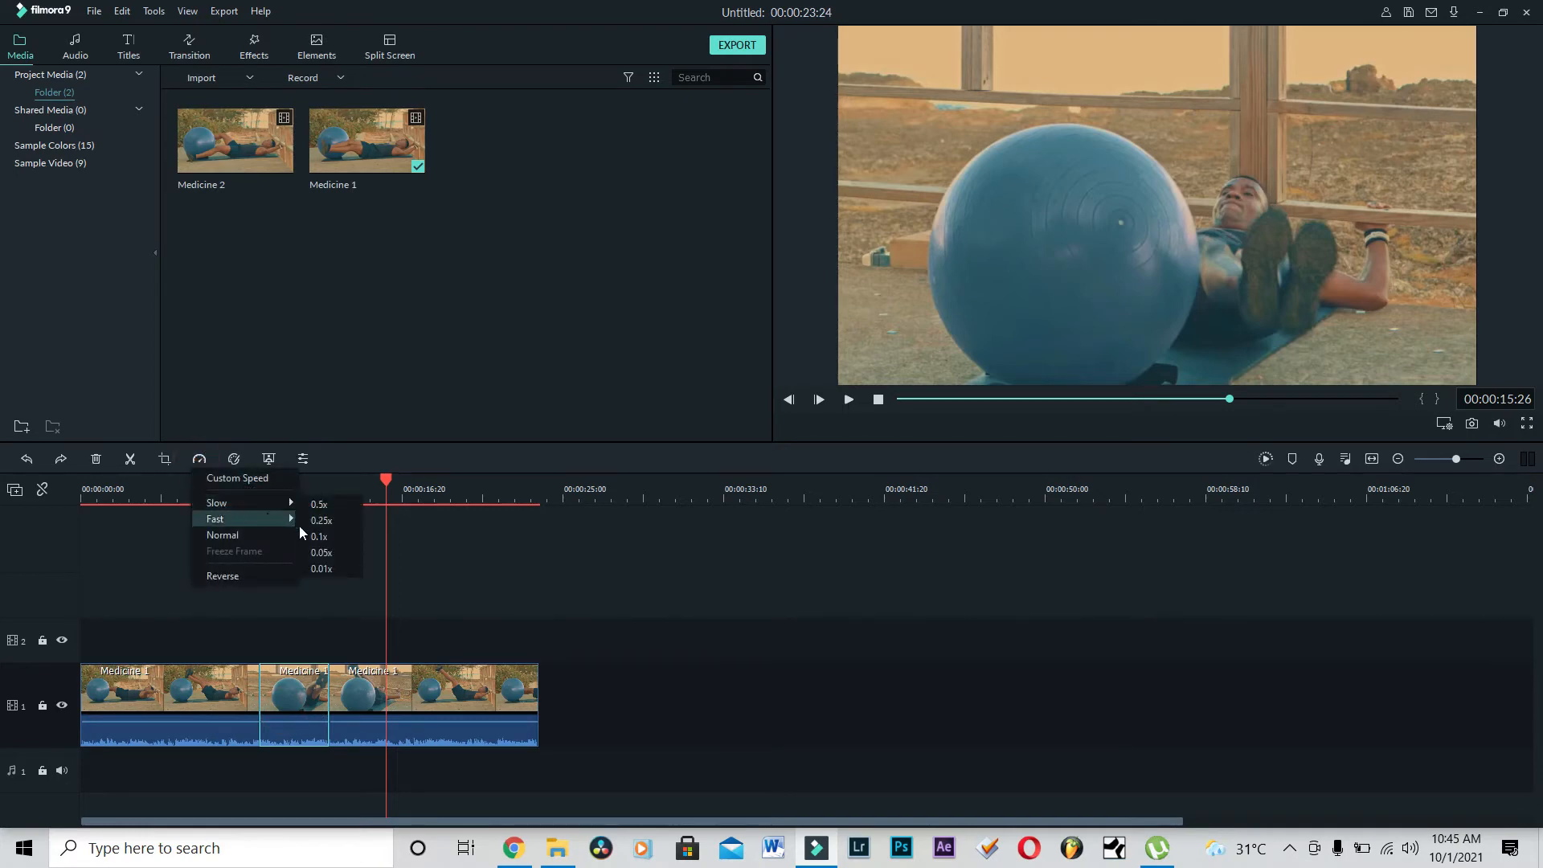
{"action": "left_click", "coordinate": [321, 520]}
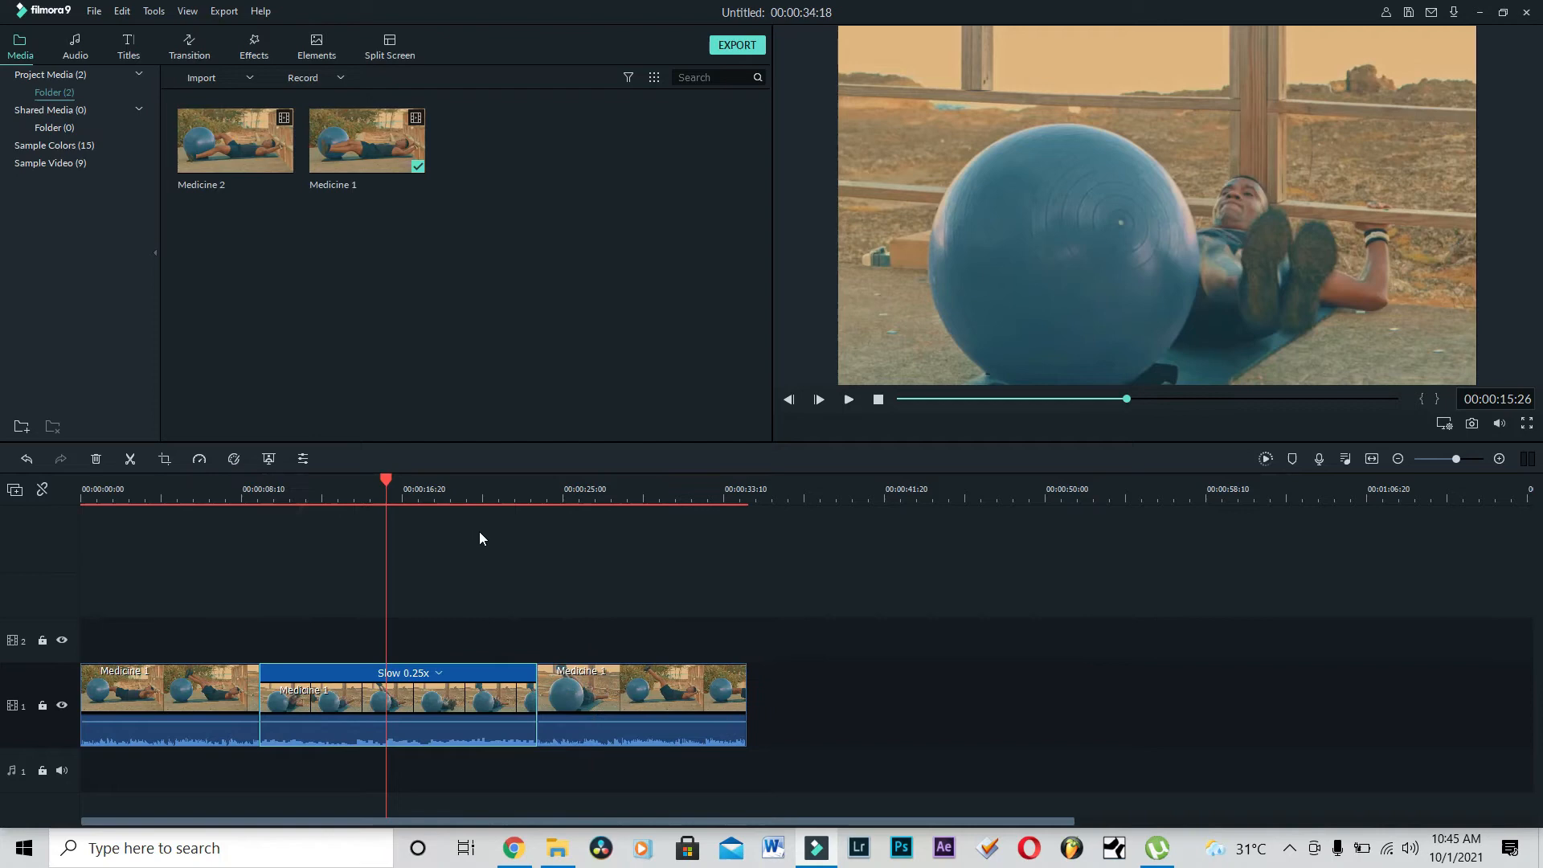
Play the timeline from just before the 0.25x segment to preview the slow motion and its audio
{"action": "left_click", "coordinate": [391, 480]}
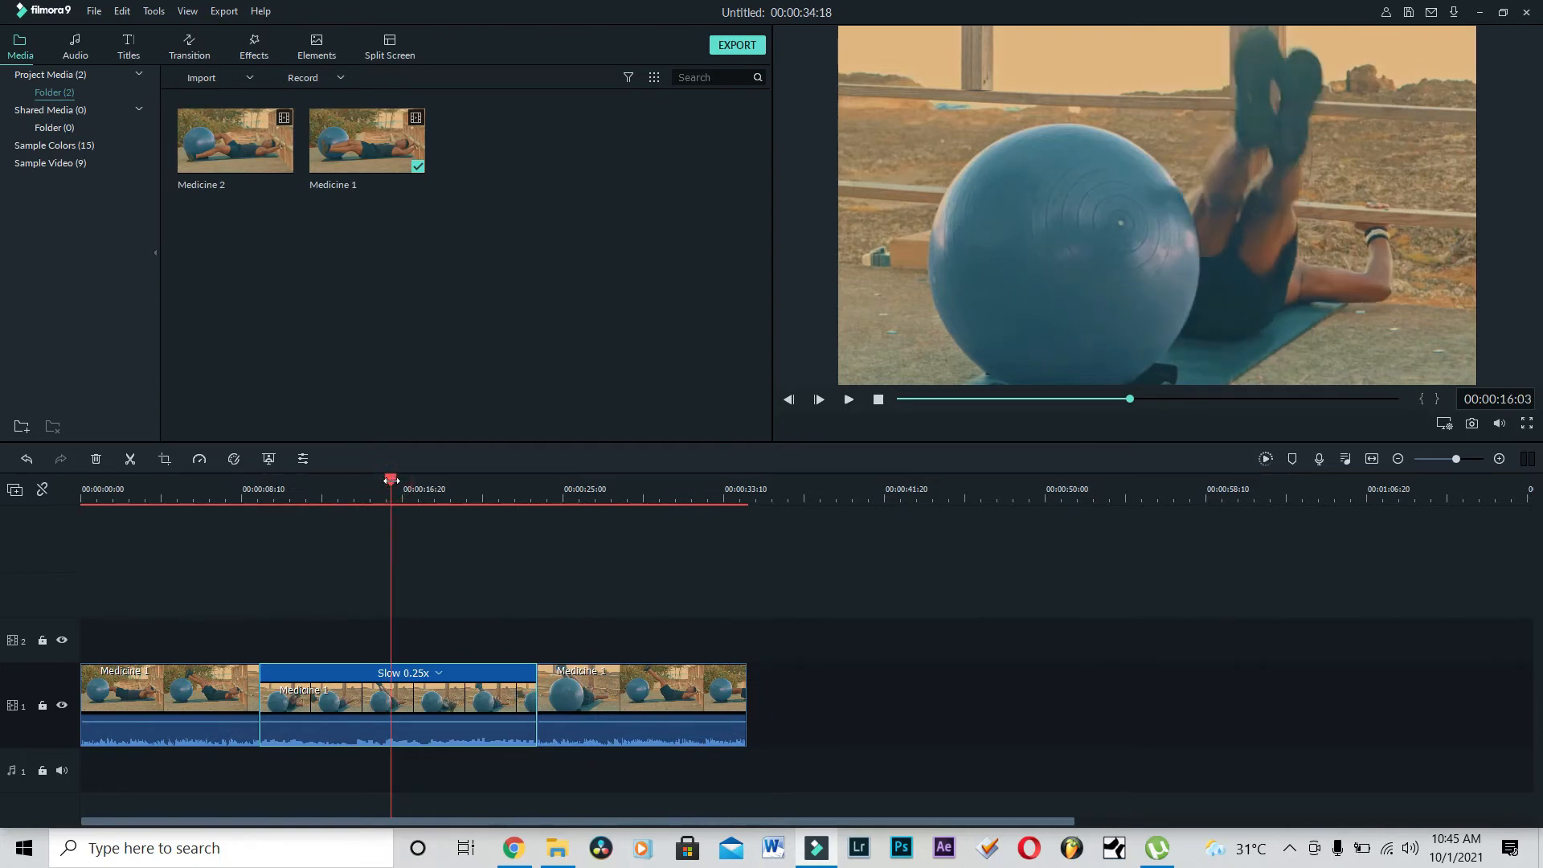
{"action": "left_click_drag", "start_coordinate": [393, 485], "coordinate": [253, 508]}
{"action": "key", "text": "space"}
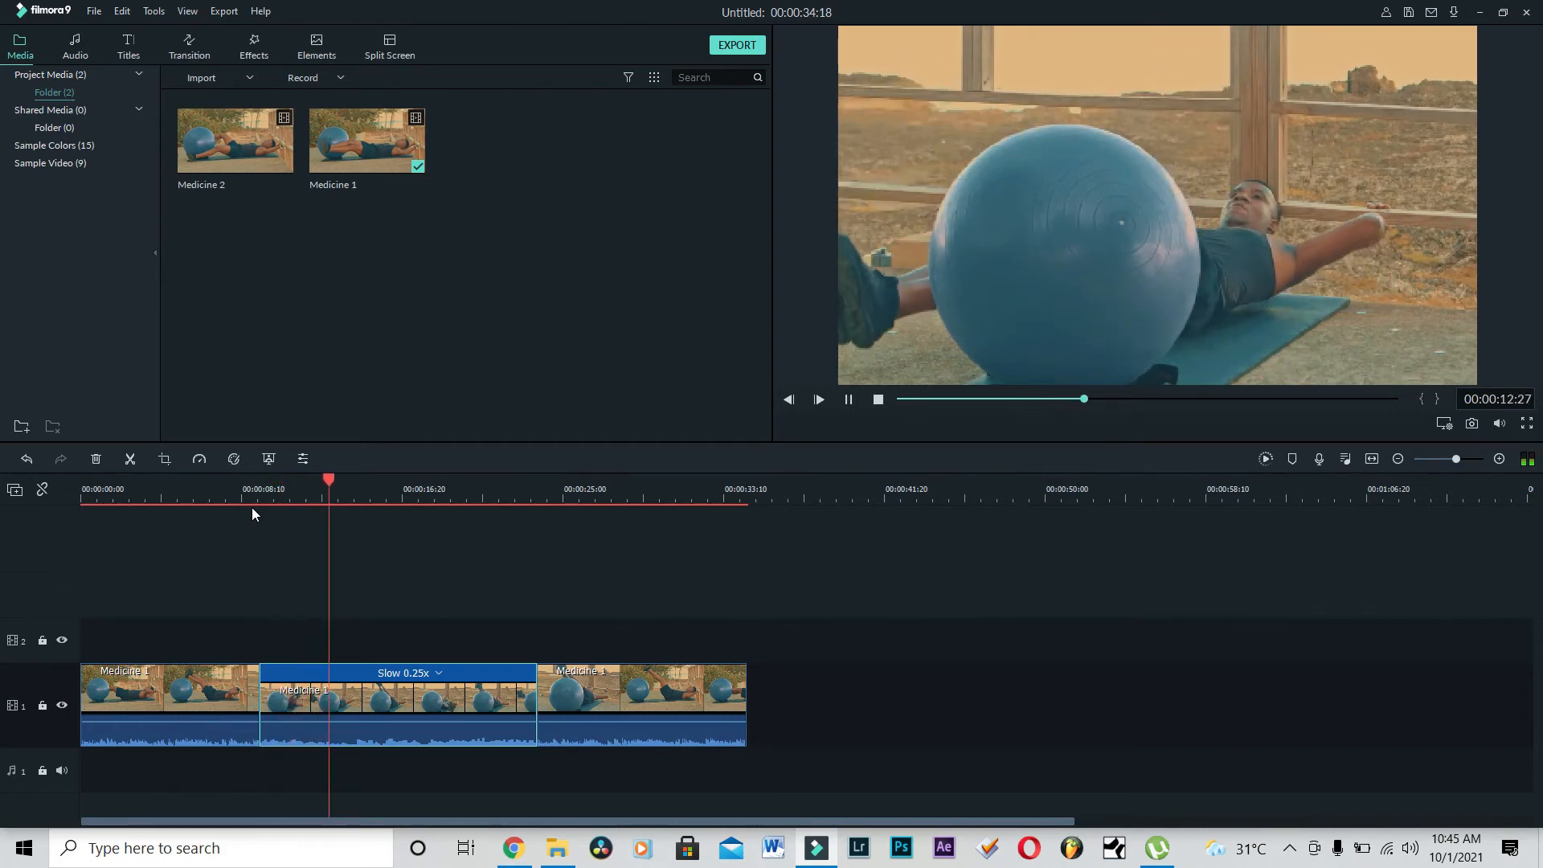
{"action": "key", "text": "space"}
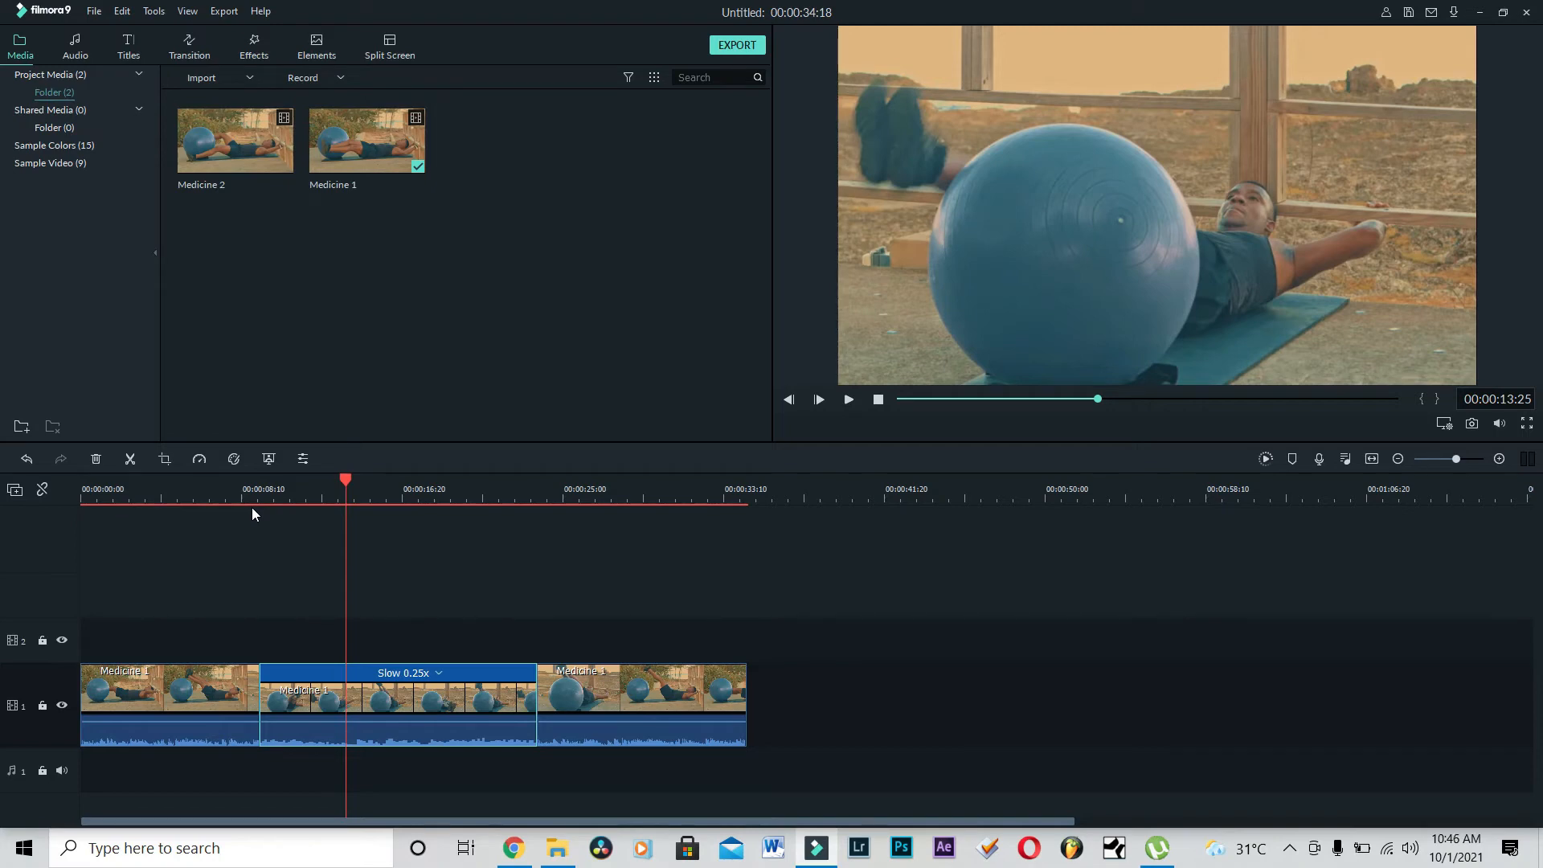
Mute the slowed middle segment and play the timeline from about 00:00:08:21 to check it
{"action": "right_click", "coordinate": [302, 694]}
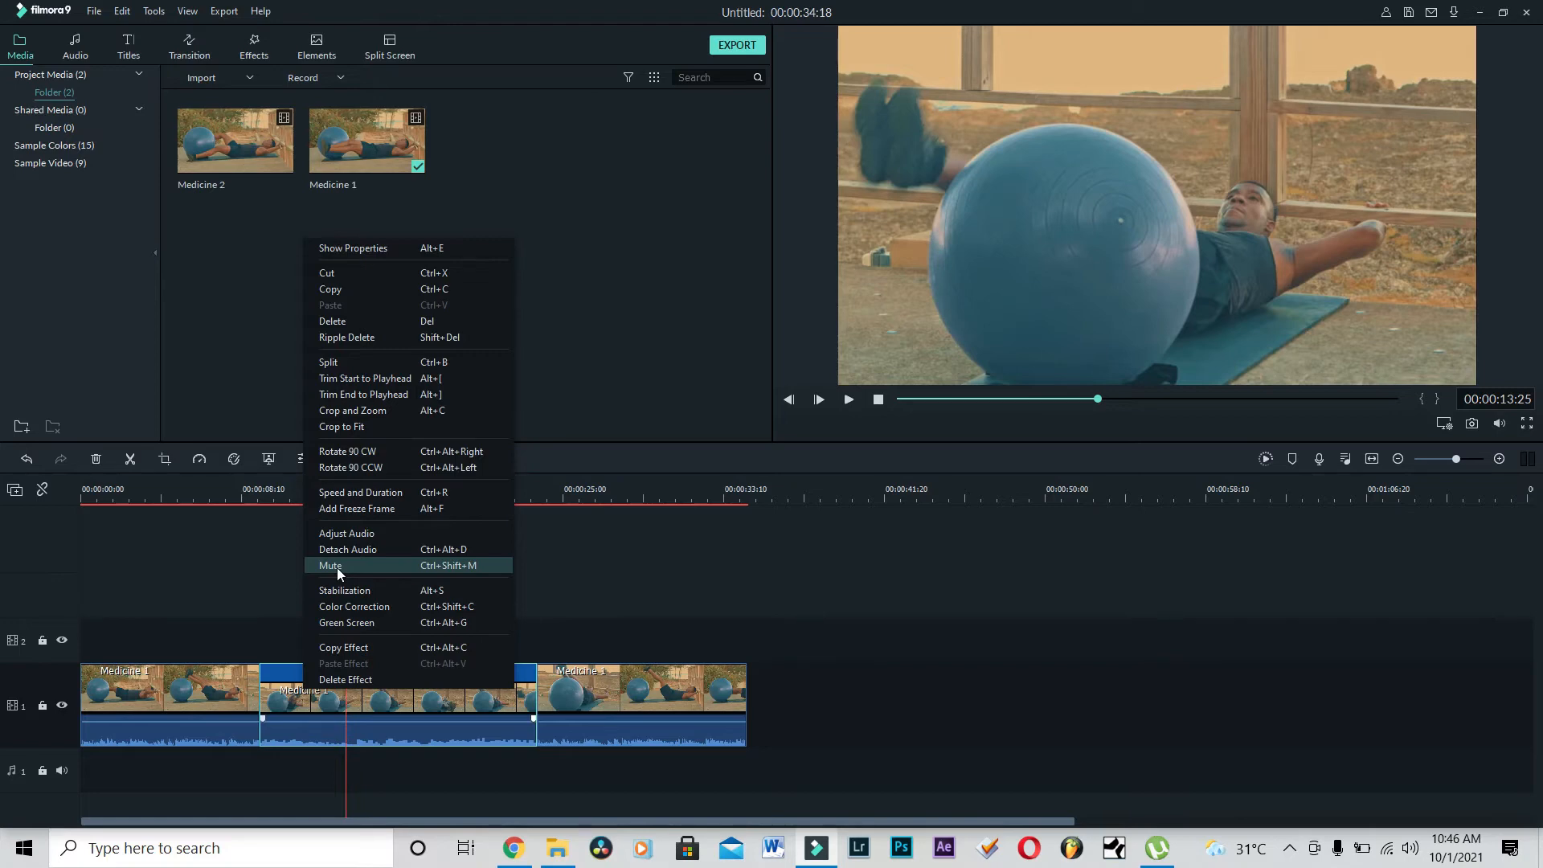
{"action": "left_click", "coordinate": [301, 728]}
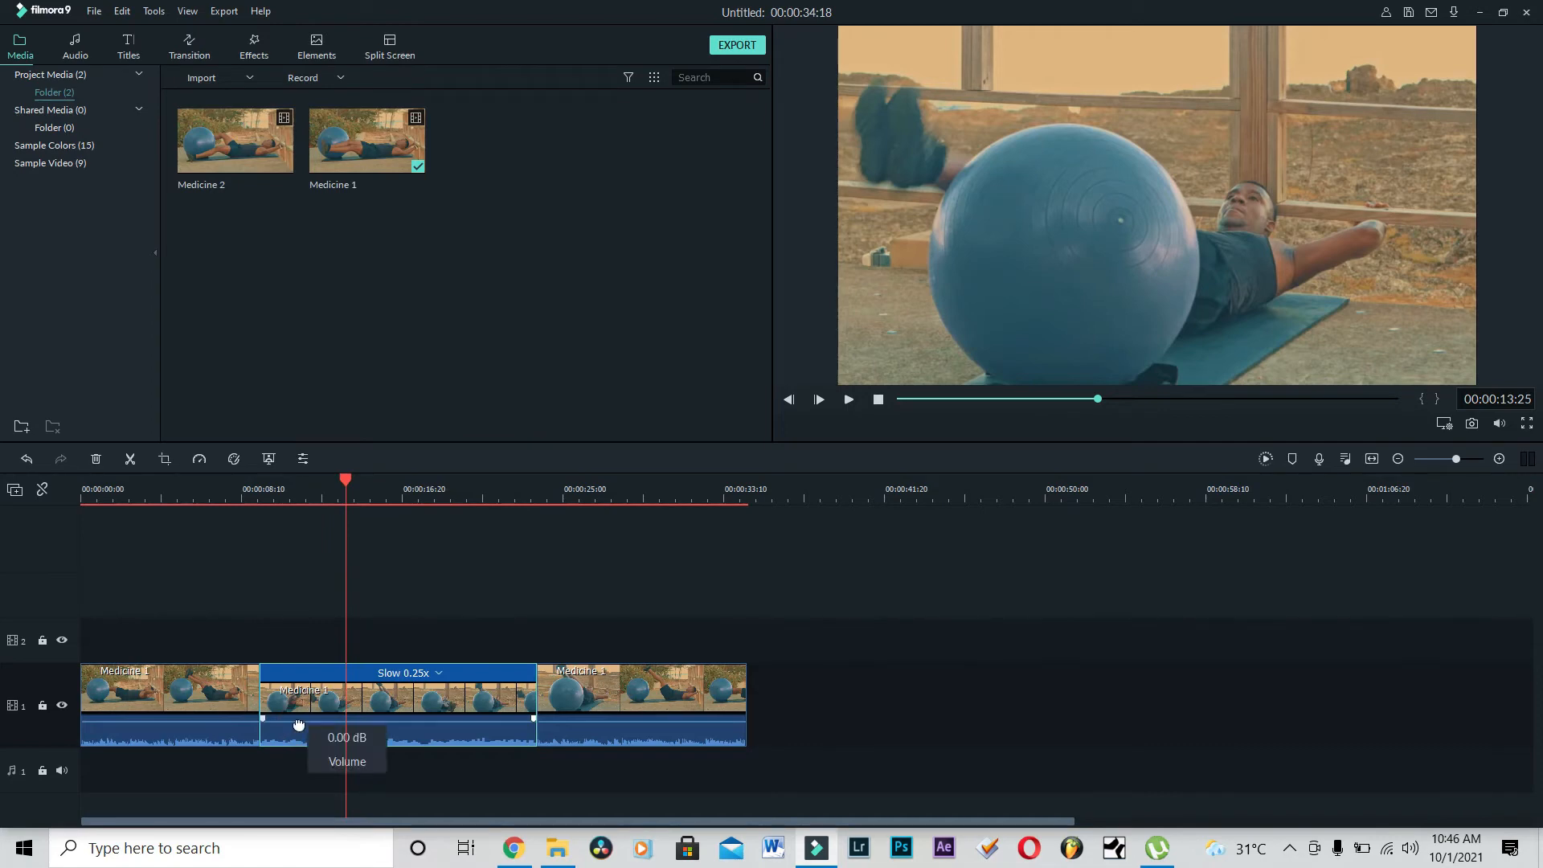
{"action": "key", "text": "ctrl+shift+m"}
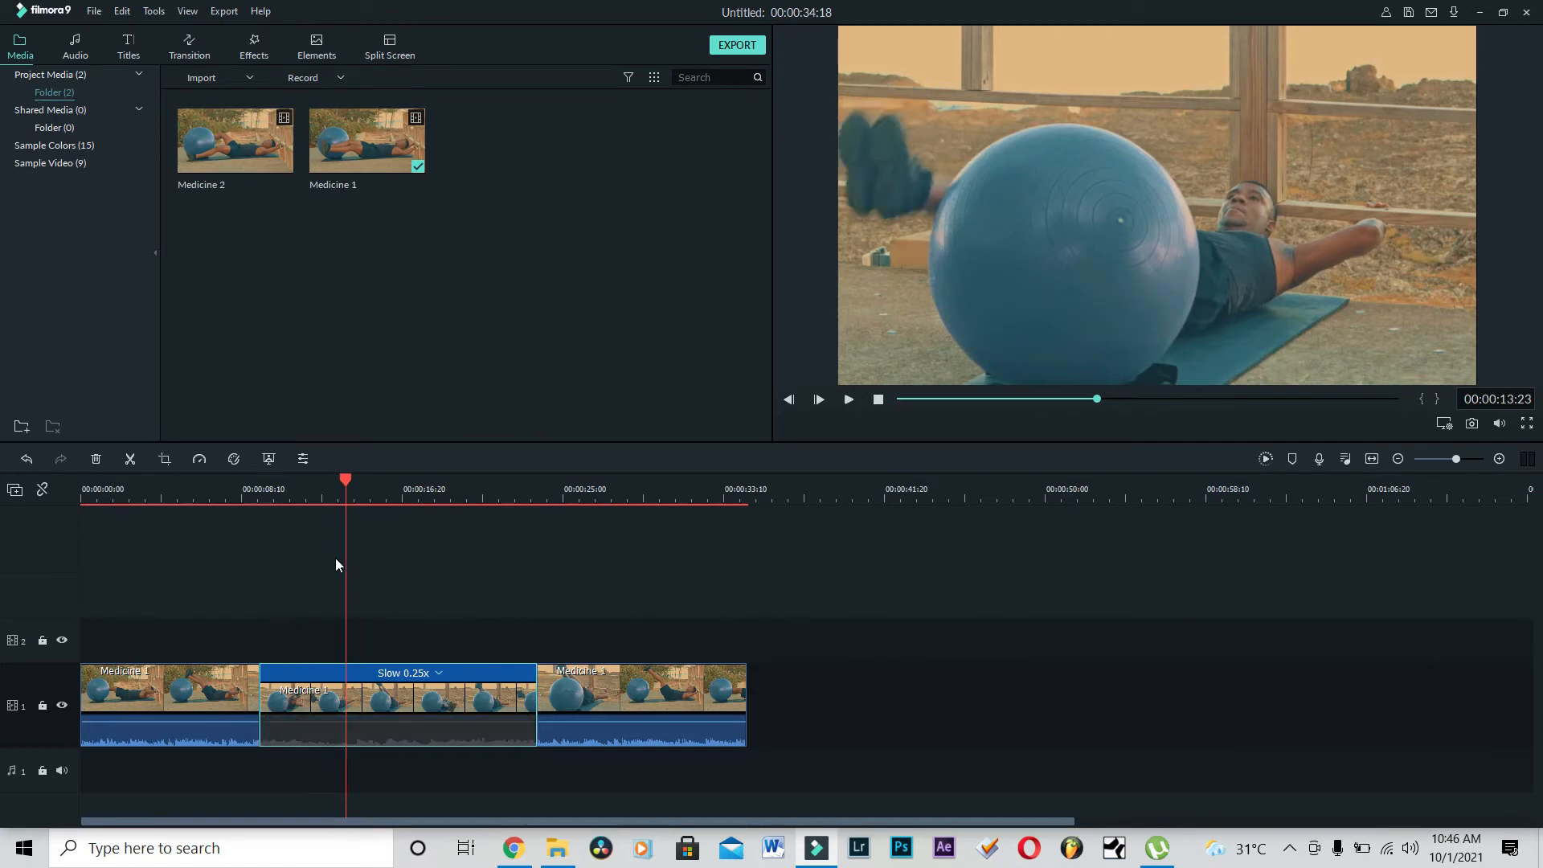
{"action": "left_click_drag", "start_coordinate": [344, 479], "coordinate": [248, 505]}
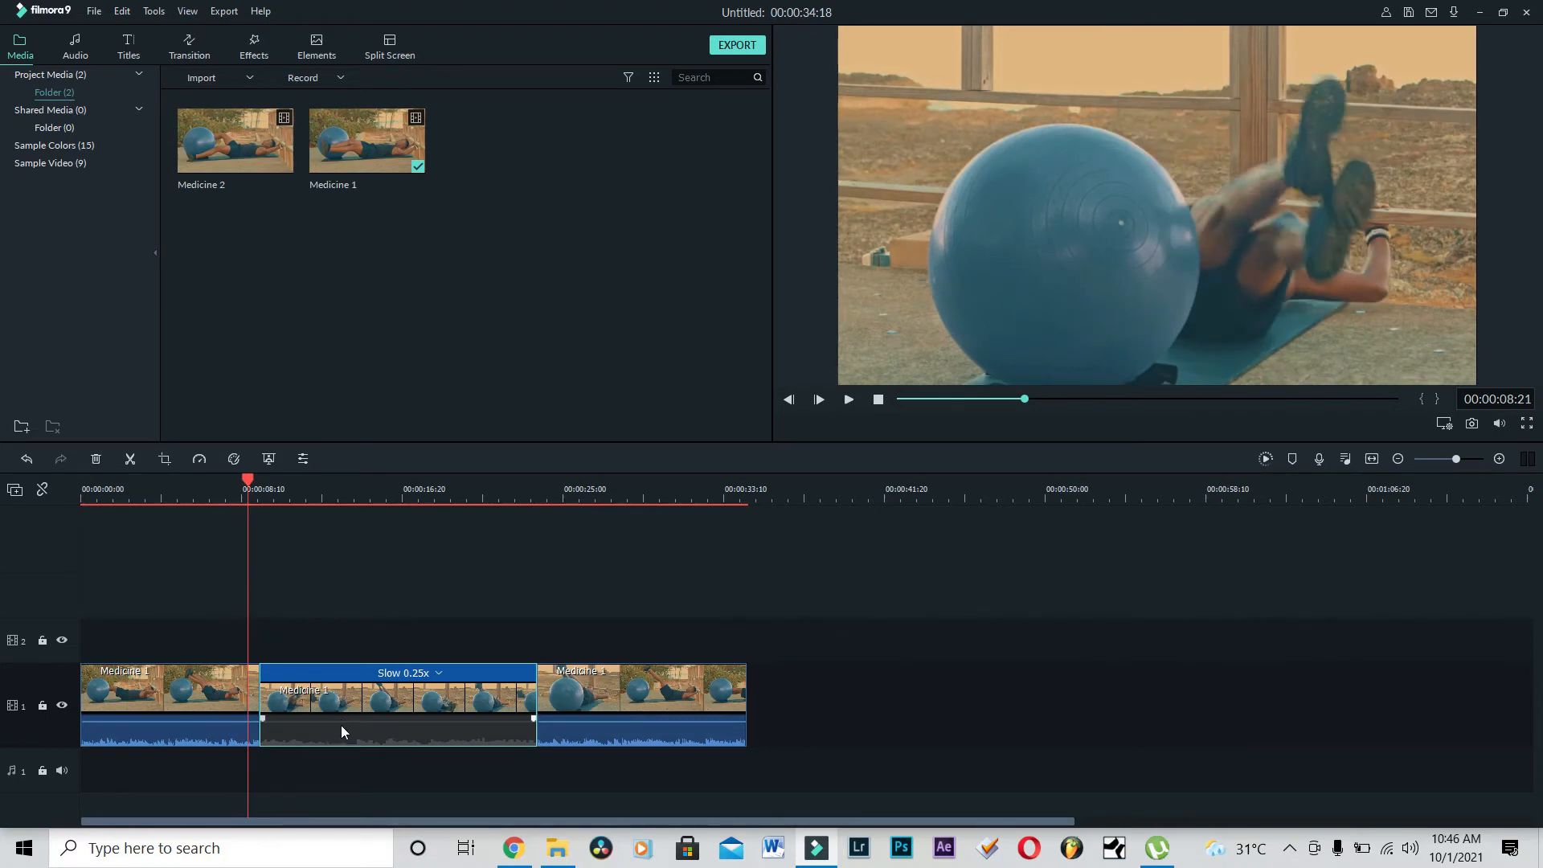
{"action": "key", "text": "space"}
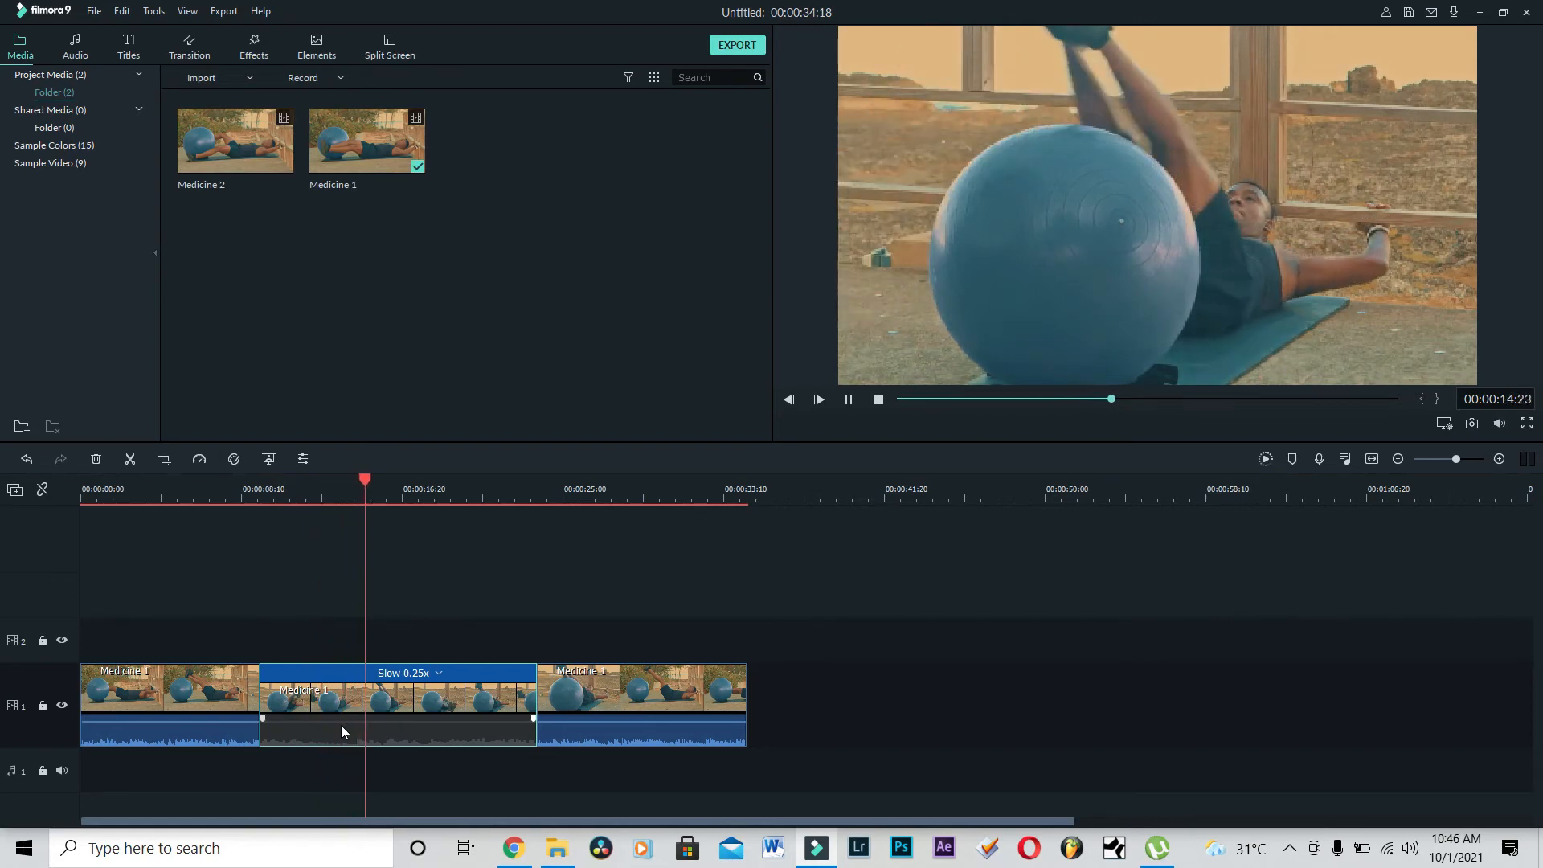
{"action": "key", "text": "space"}
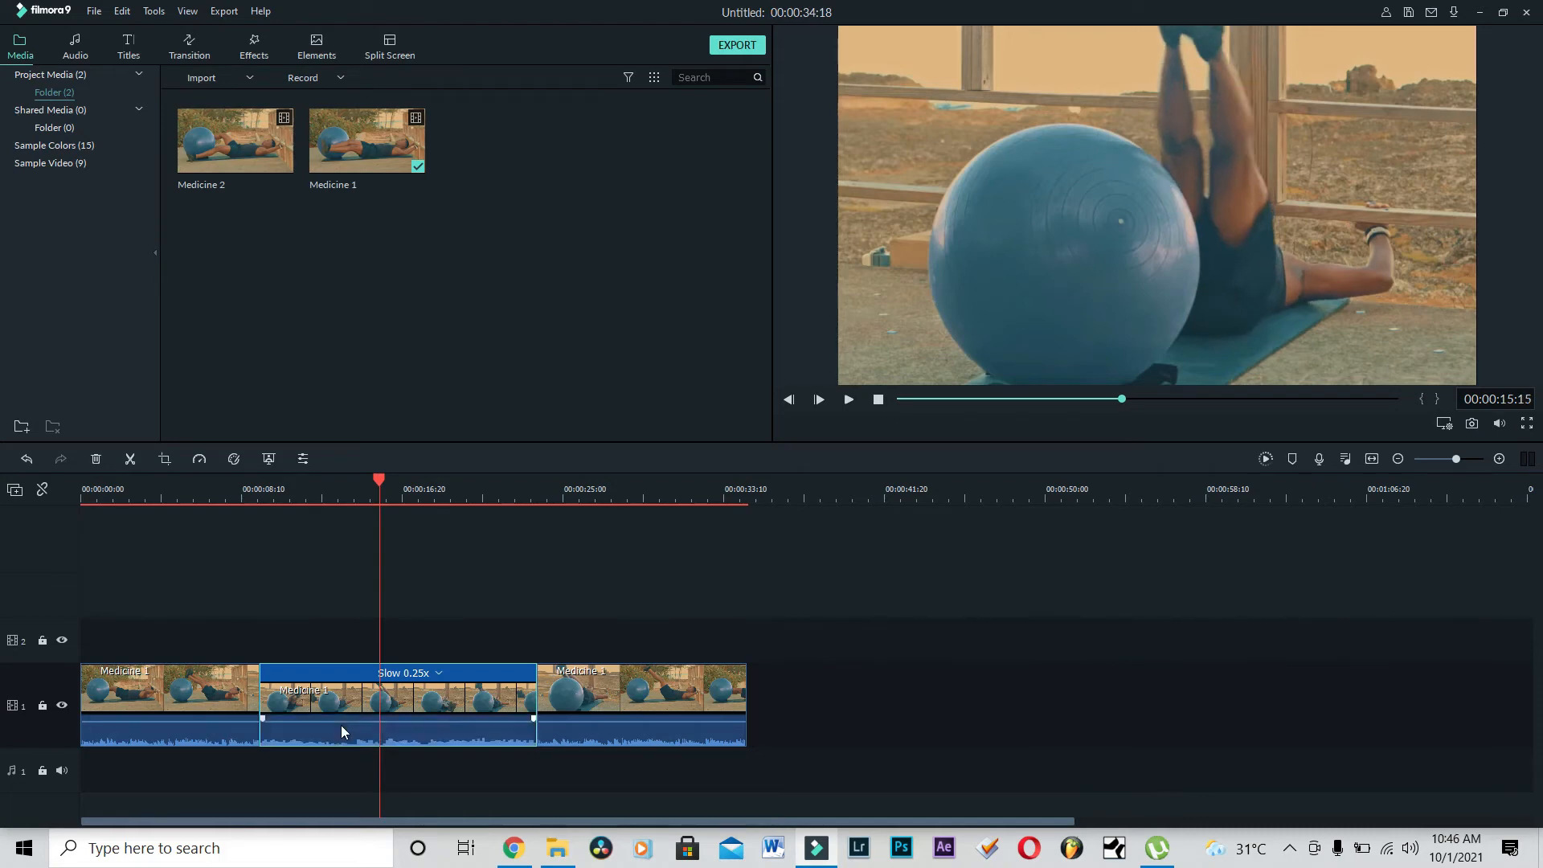
Turn the audio of the slowed middle segment back on by unmuting it
{"action": "right_click", "coordinate": [341, 725]}
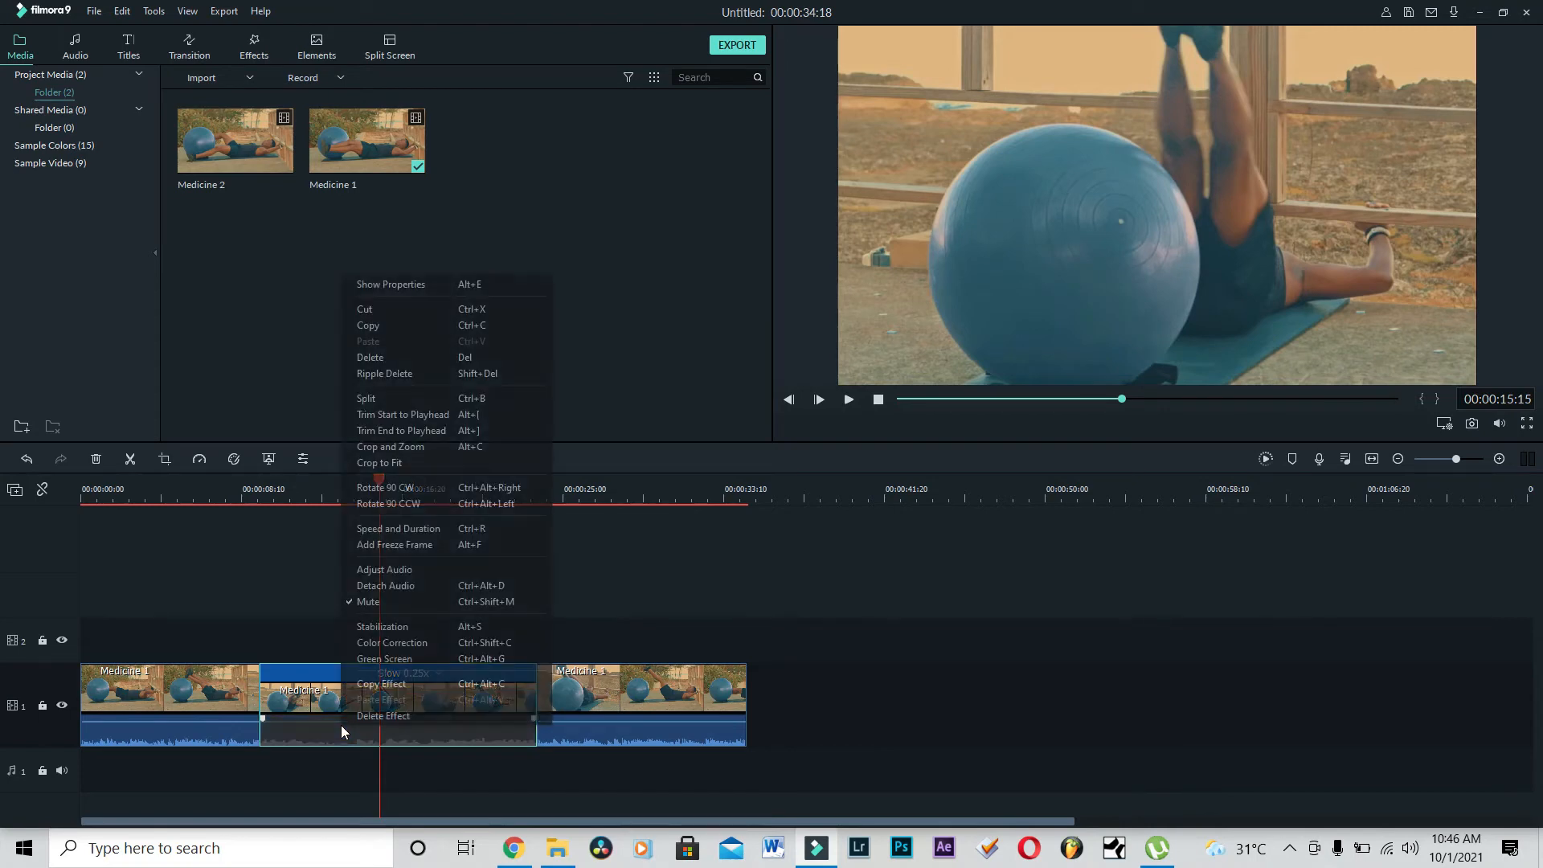
{"action": "left_click", "coordinate": [392, 602]}
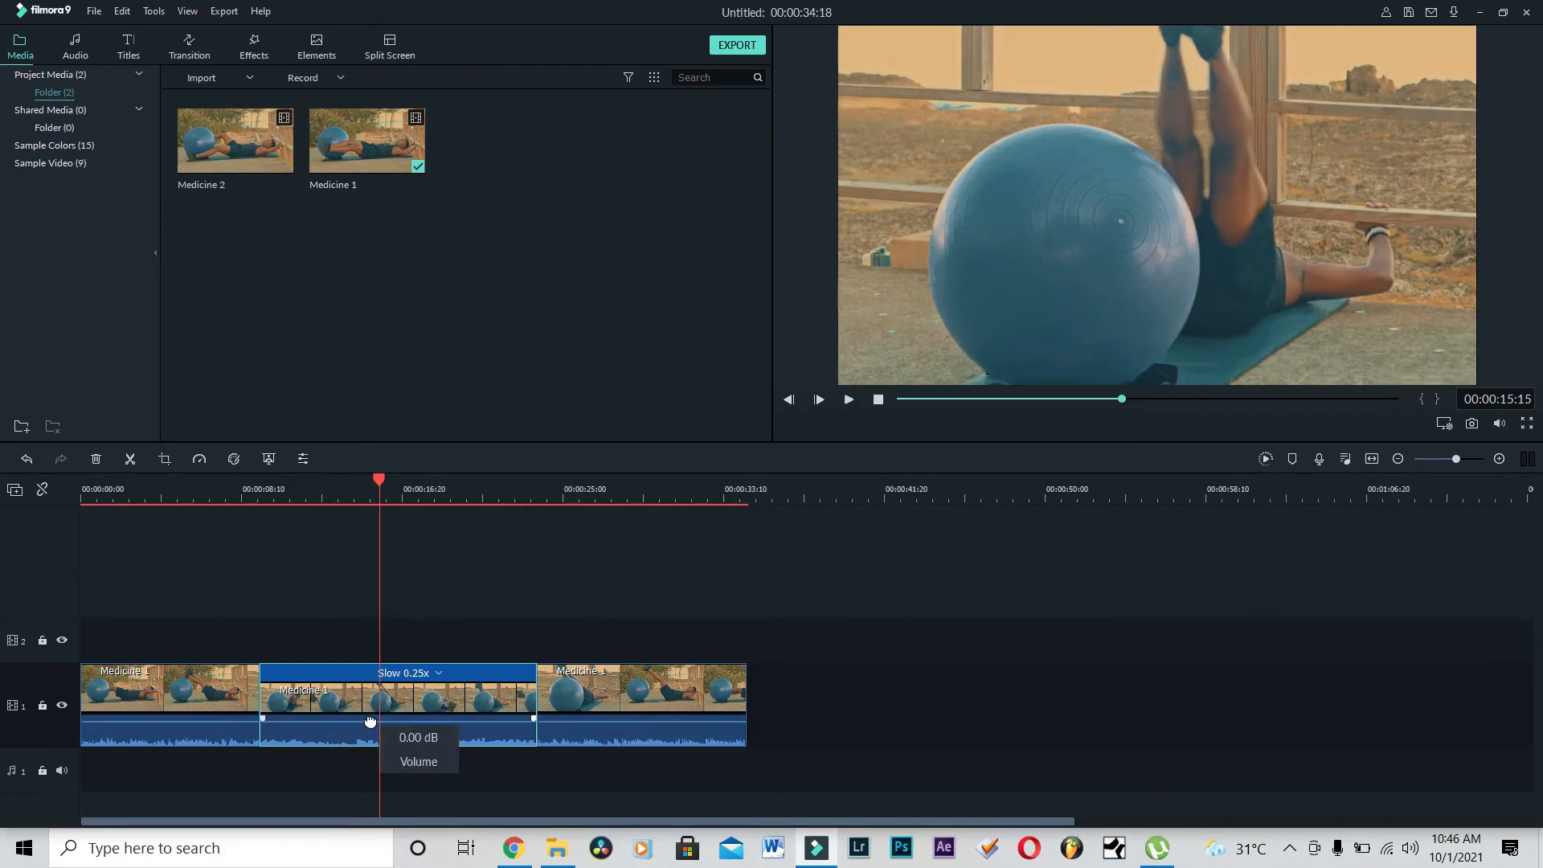
{"action": "right_click", "coordinate": [330, 705]}
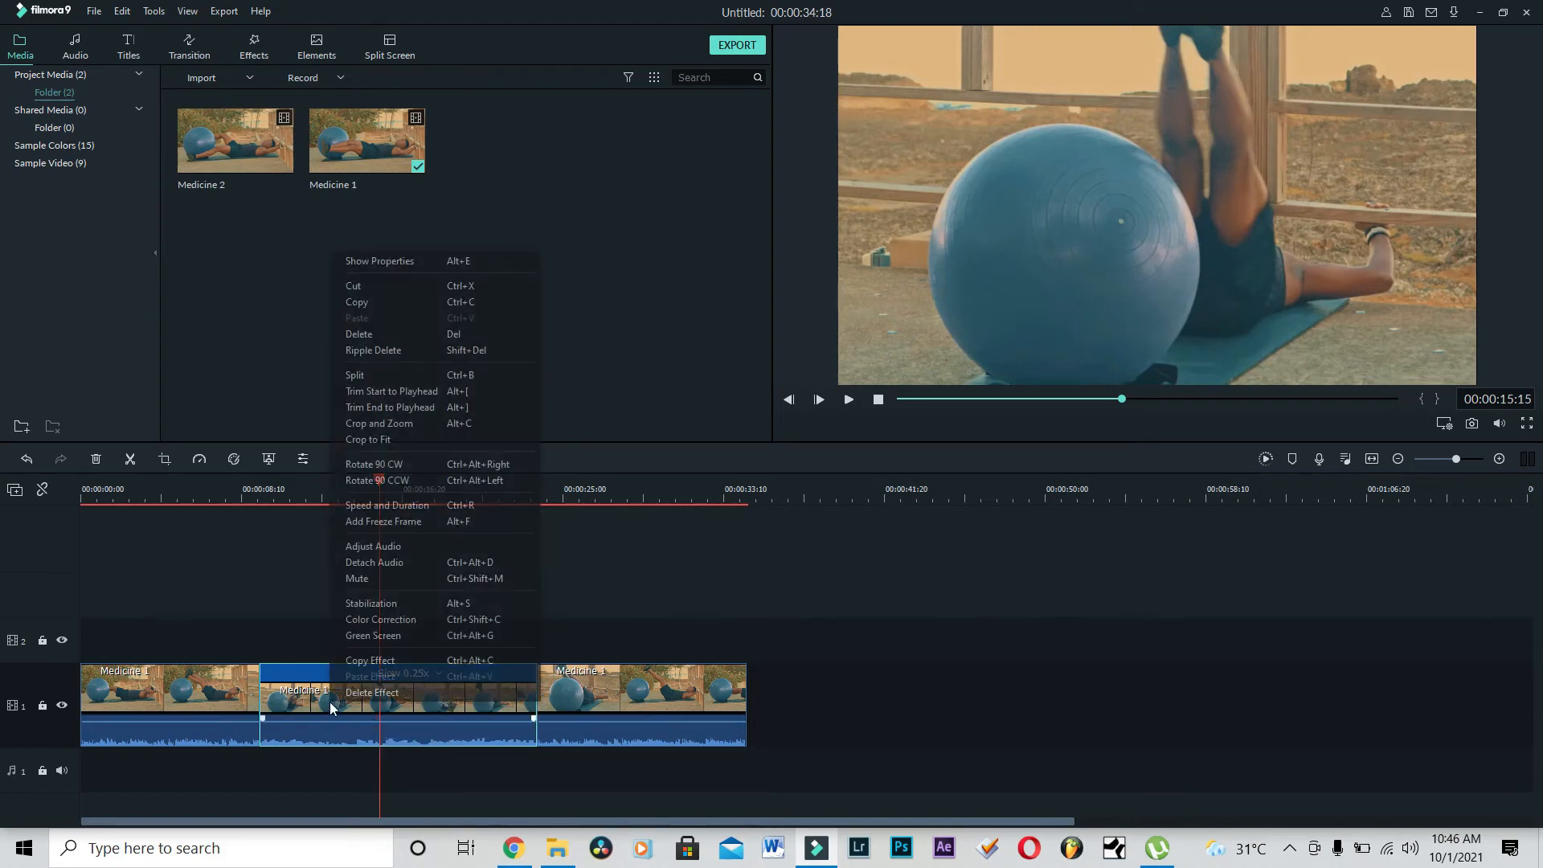
{"action": "left_click", "coordinate": [304, 708]}
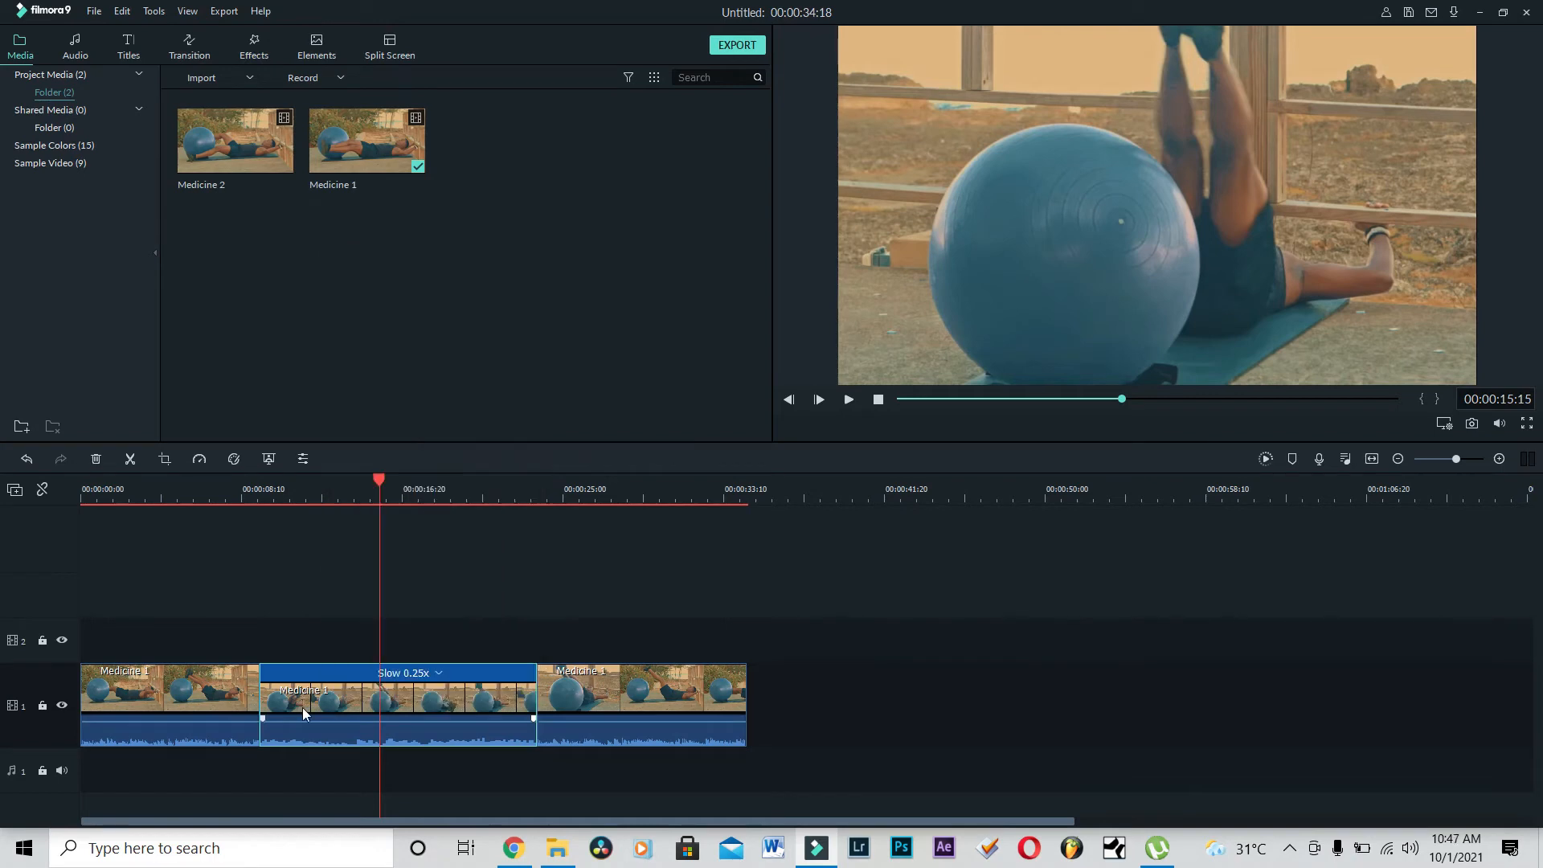
Return the middle Medicine 1 segment to normal speed and play the timeline from about 00:00:08:22
{"action": "left_click", "coordinate": [200, 459]}
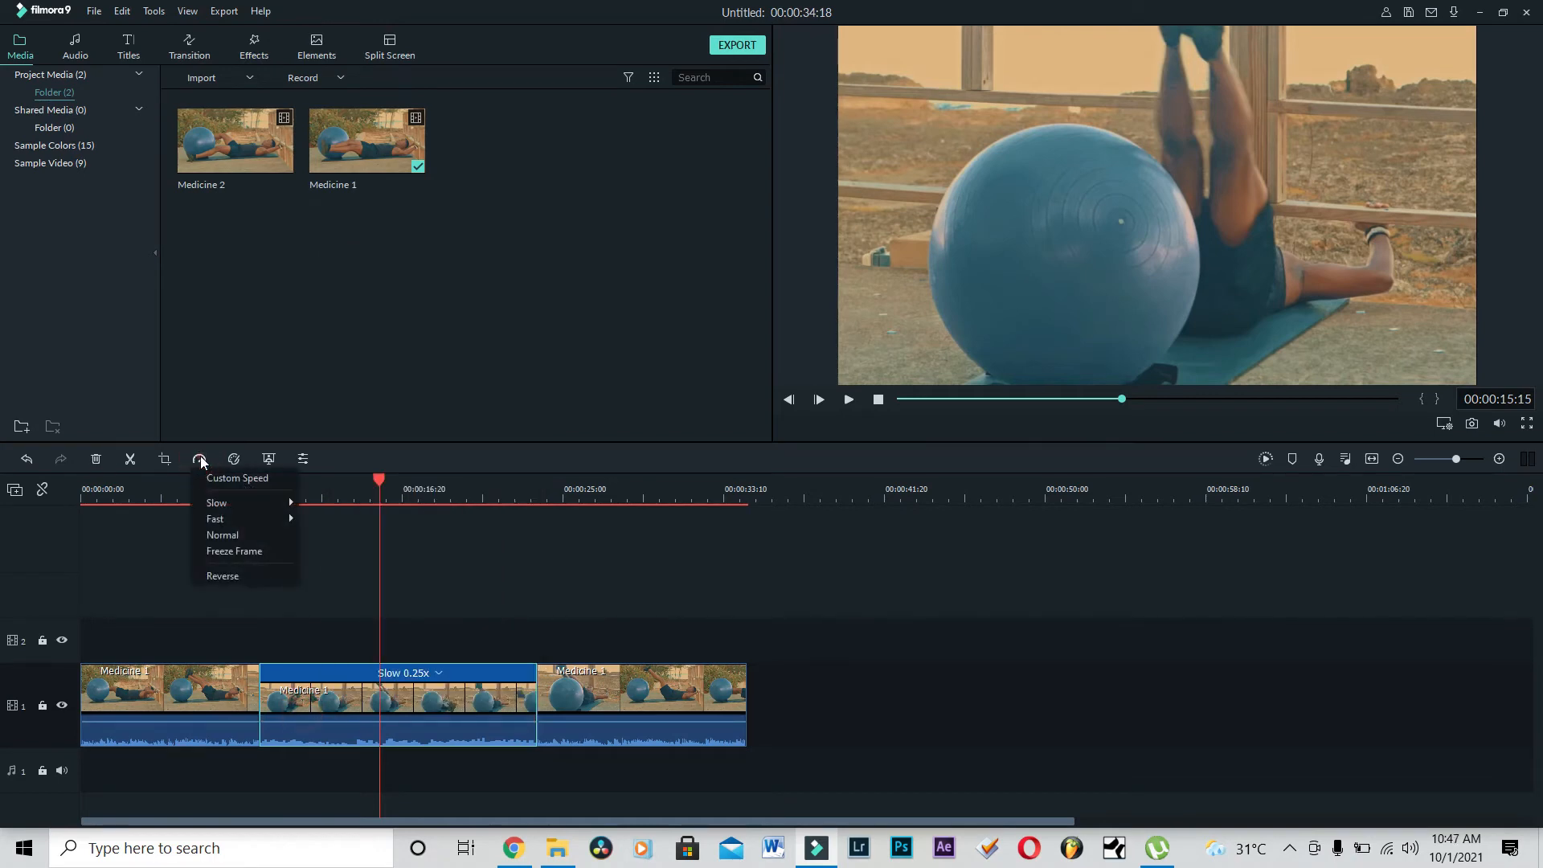
{"action": "left_click", "coordinate": [221, 536]}
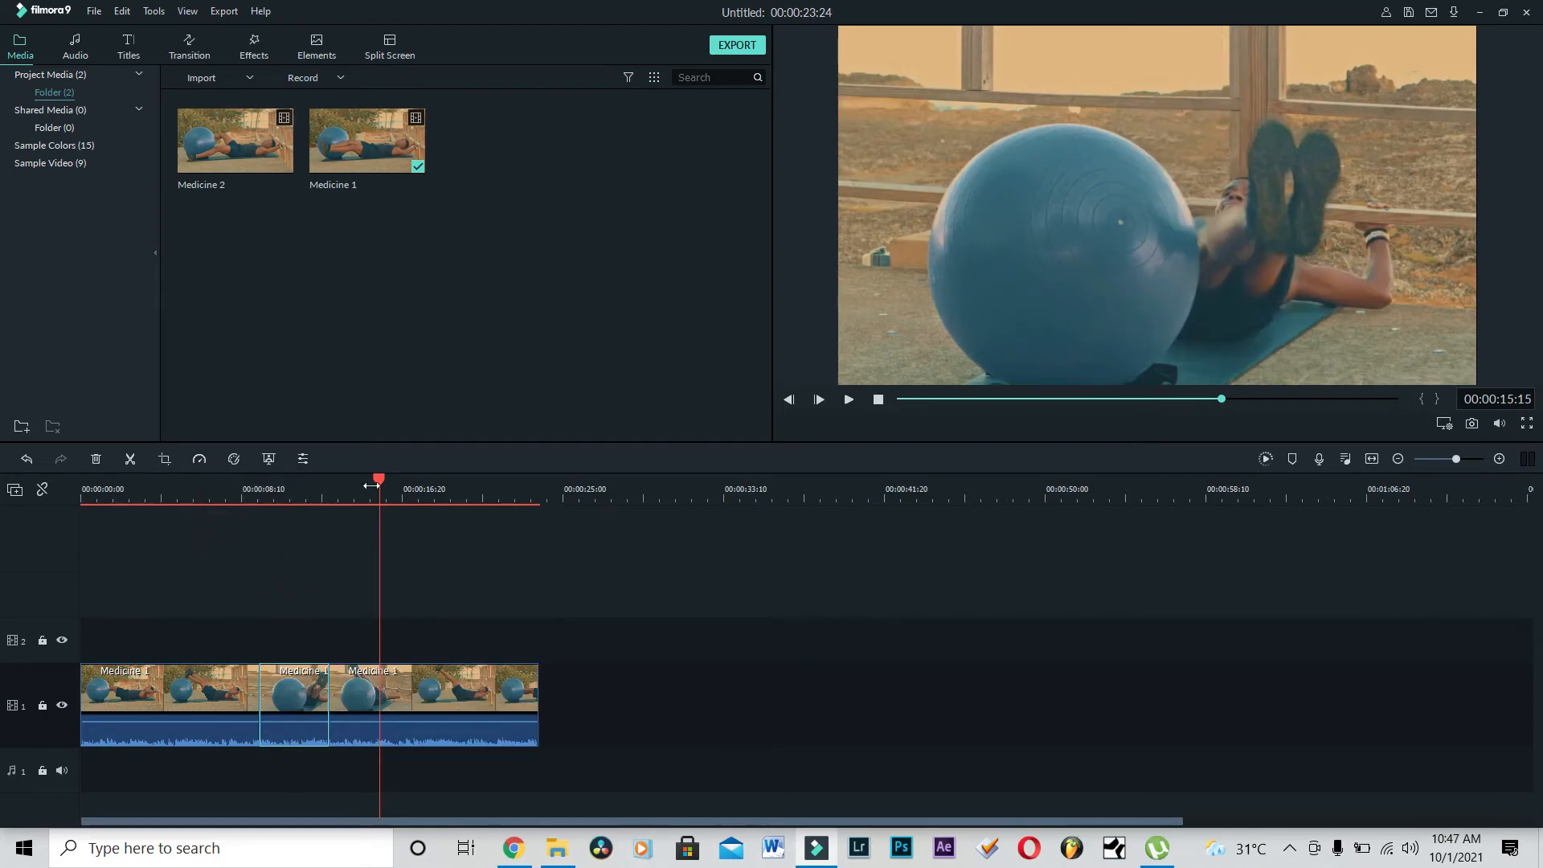
{"action": "left_click_drag", "start_coordinate": [380, 480], "coordinate": [249, 515]}
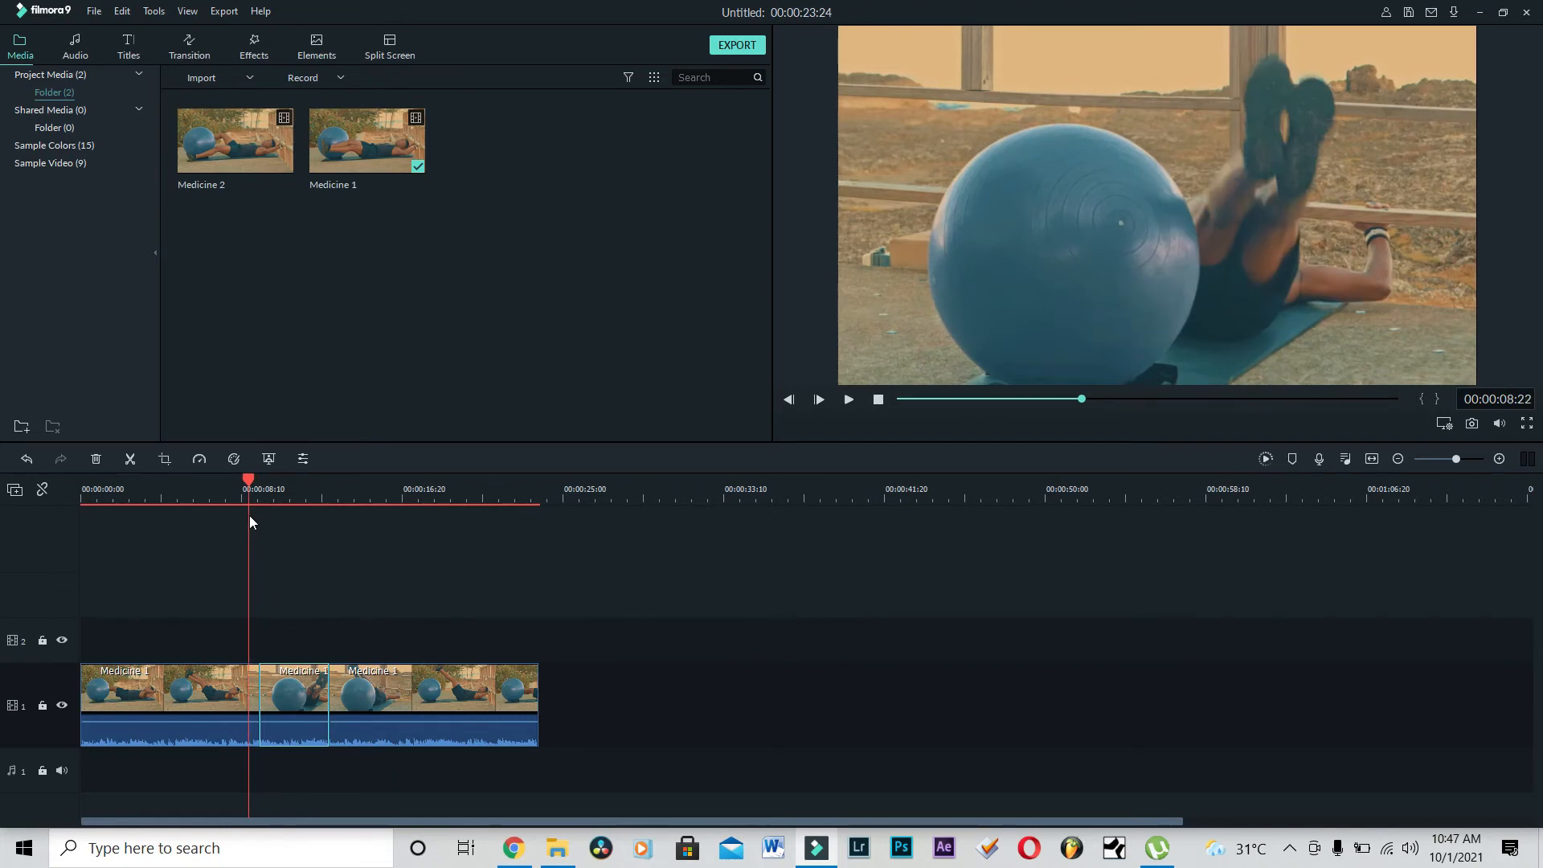
{"action": "key", "text": "space"}
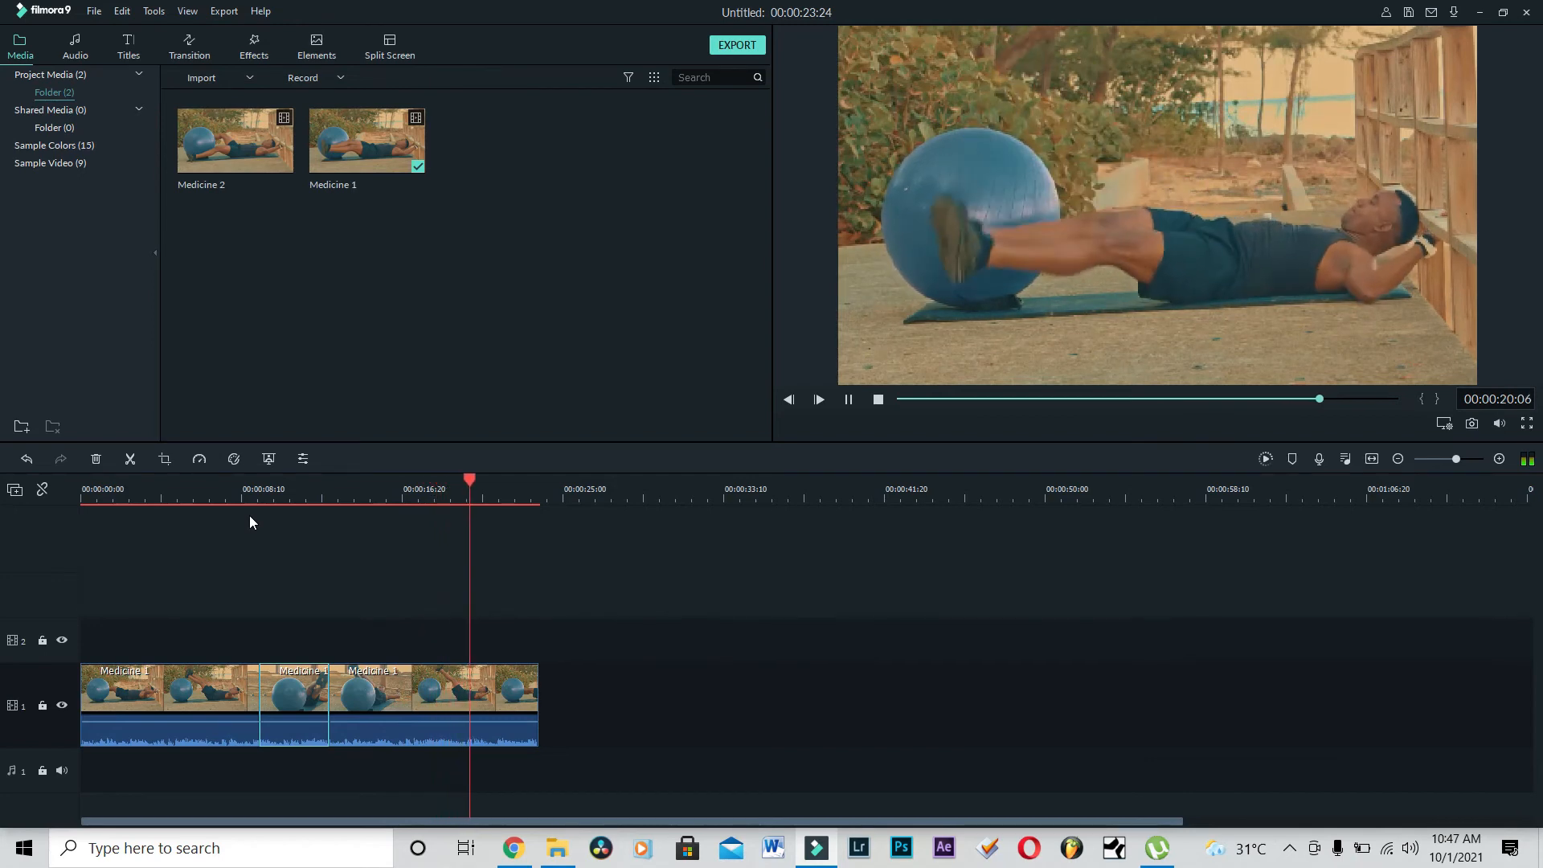
{"action": "key", "text": "space"}
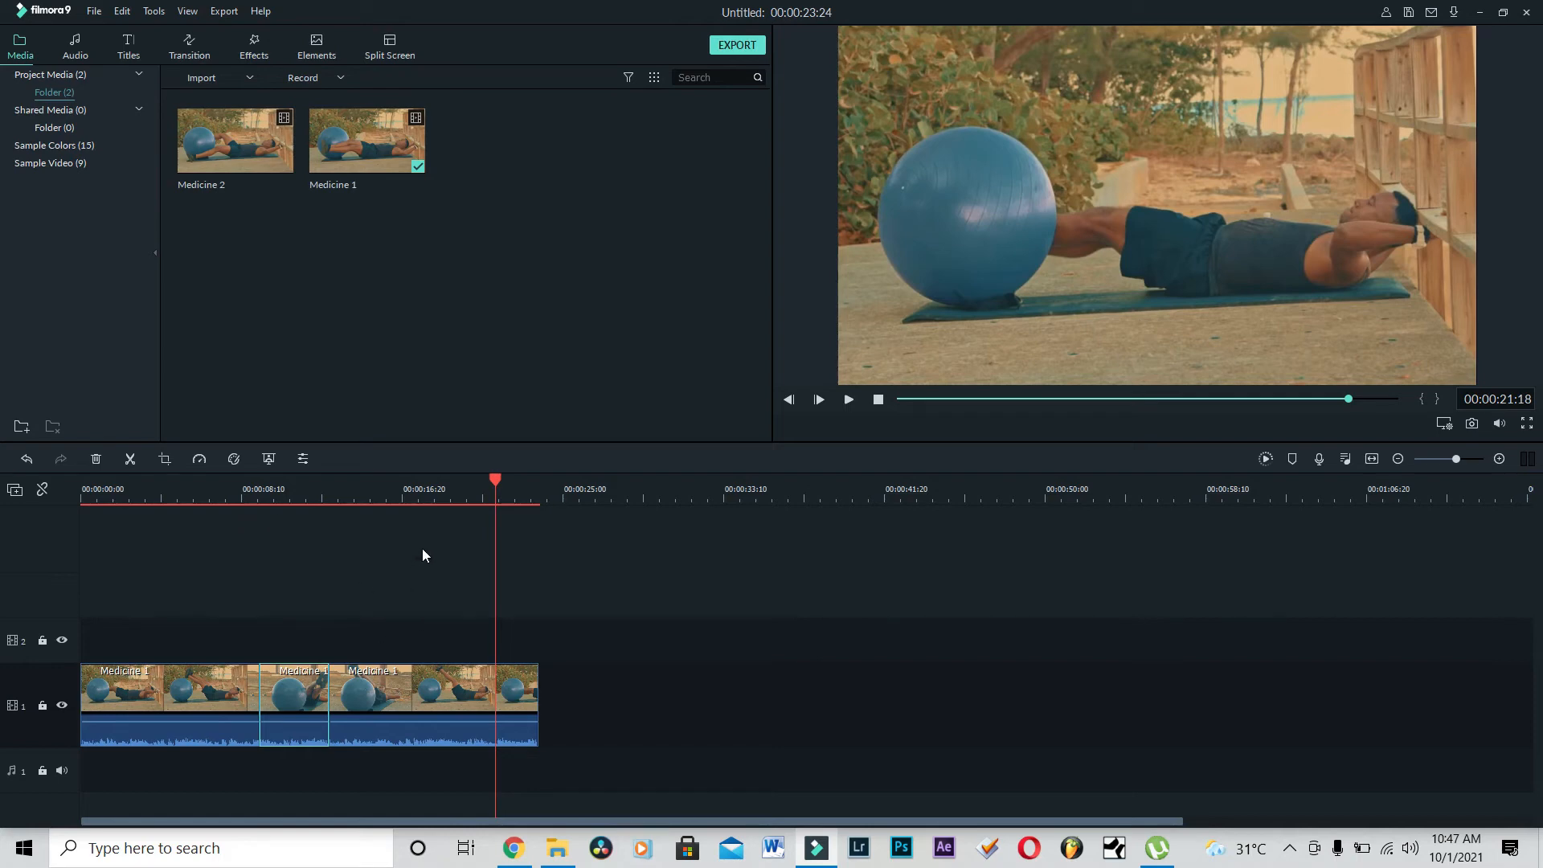
Look at the favourite transitions, including Fade and Fade Grayscale, and return to the project media
{"action": "left_click", "coordinate": [475, 713]}
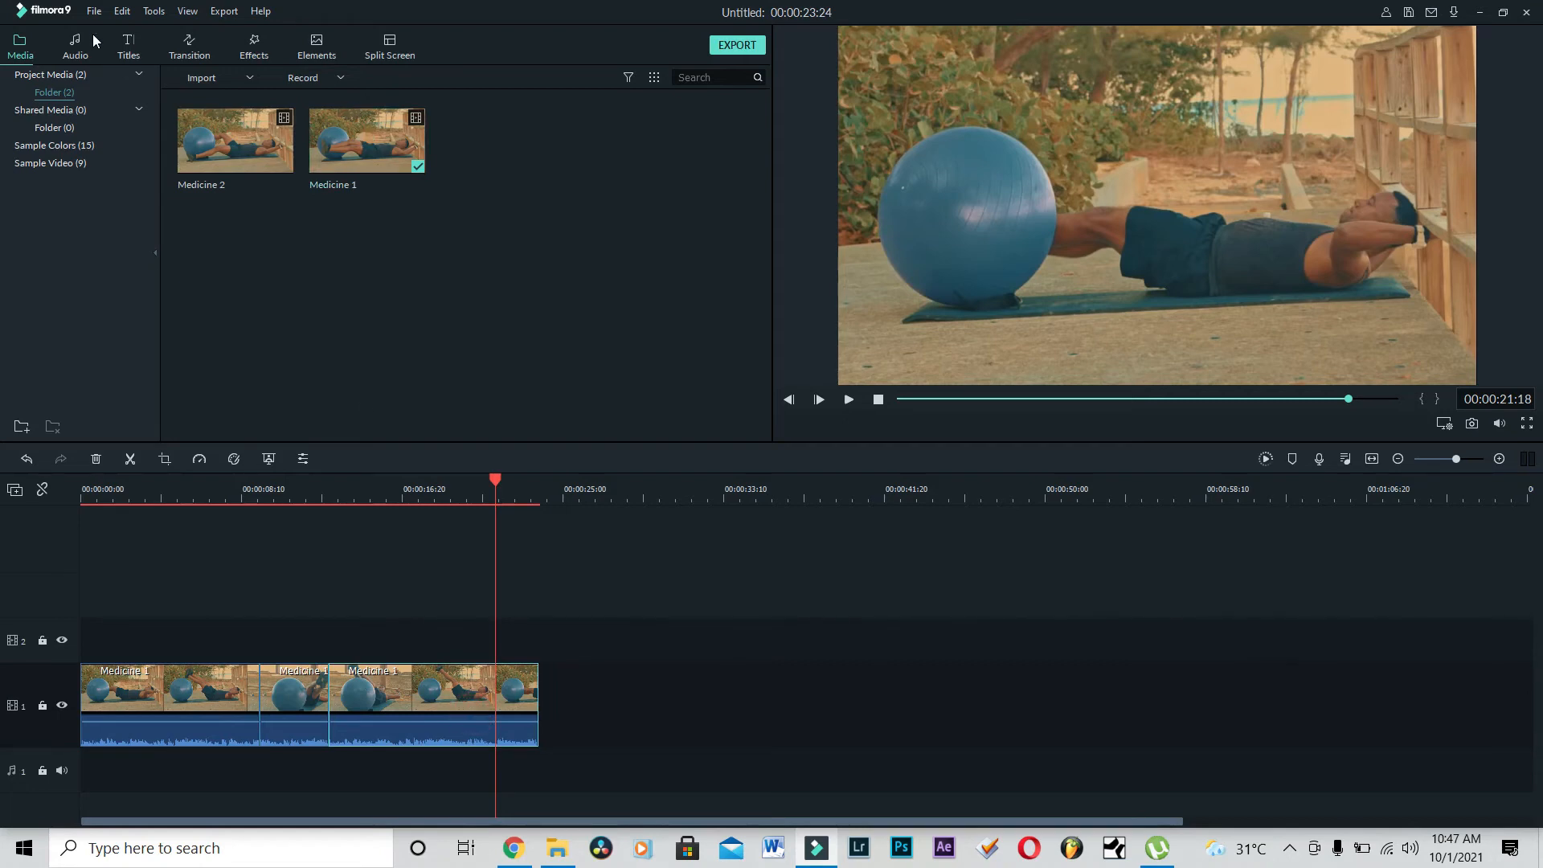
{"action": "left_click", "coordinate": [187, 47]}
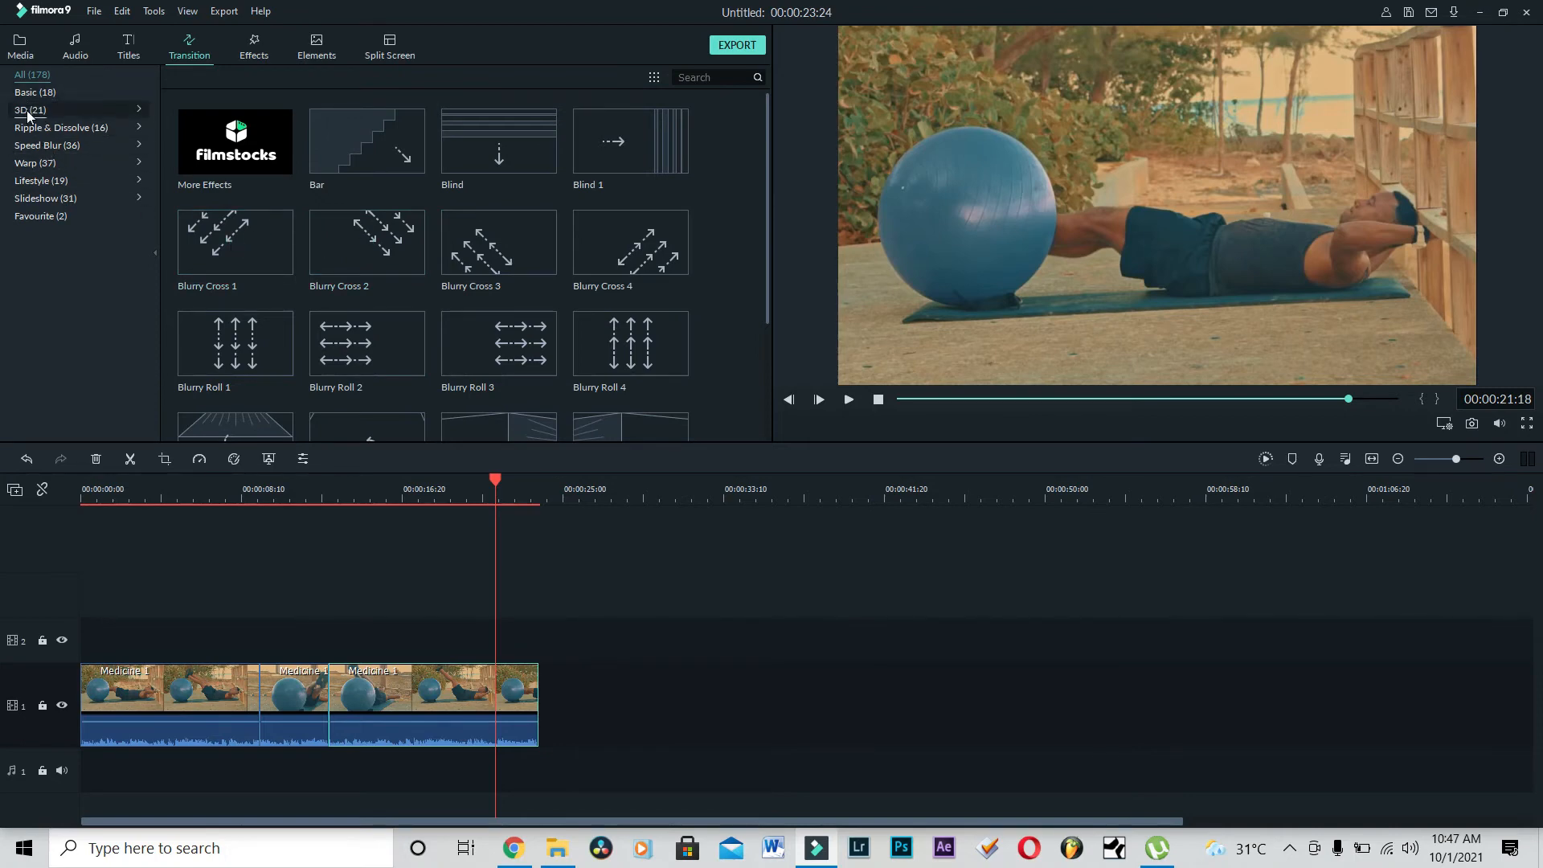
{"action": "left_click", "coordinate": [33, 218]}
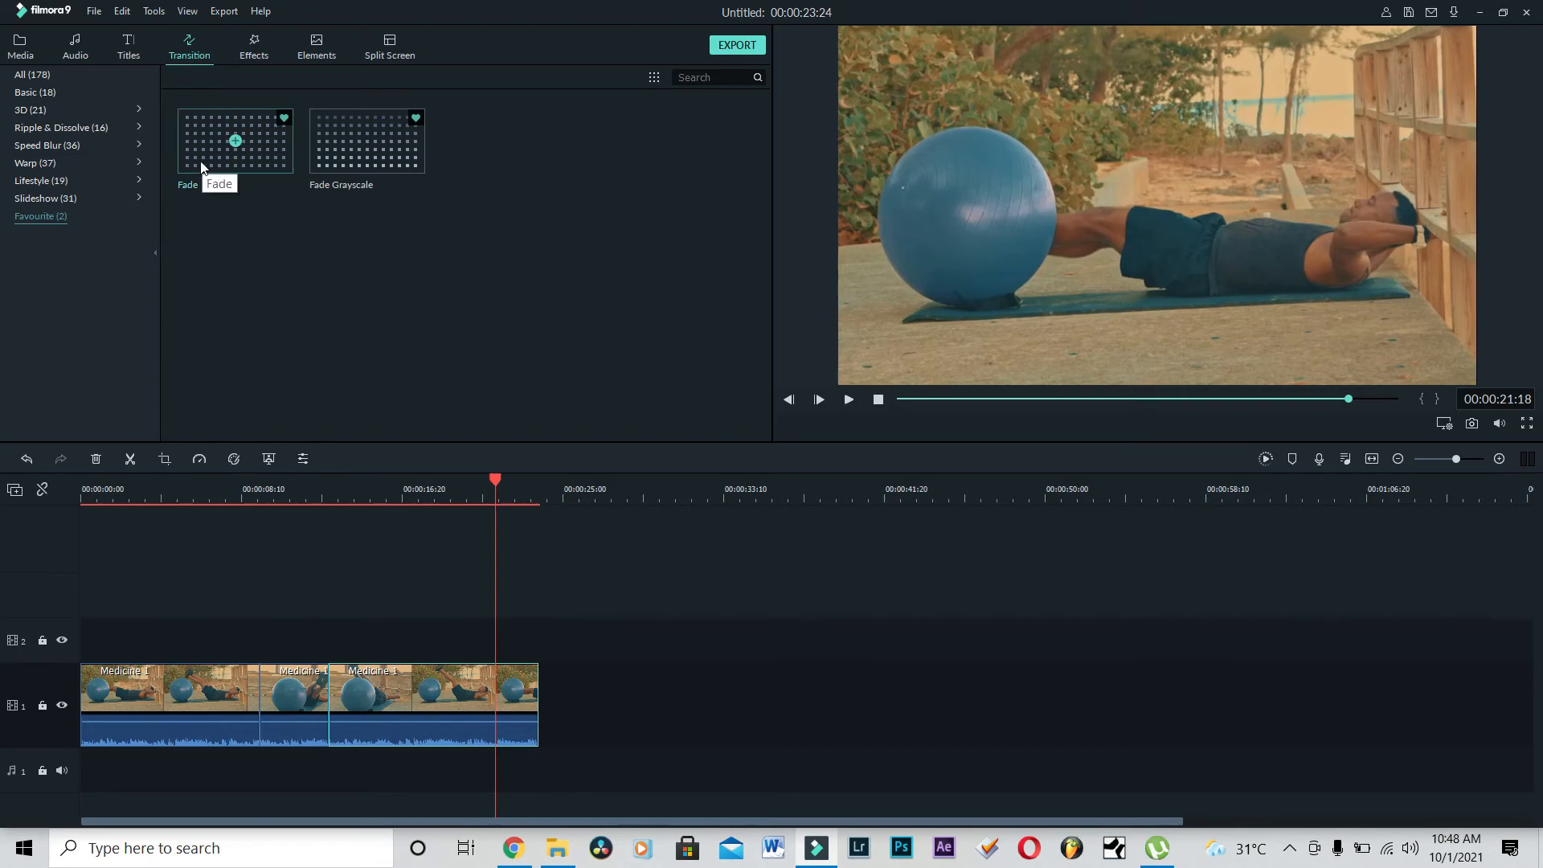
{"action": "left_click", "coordinate": [17, 45]}
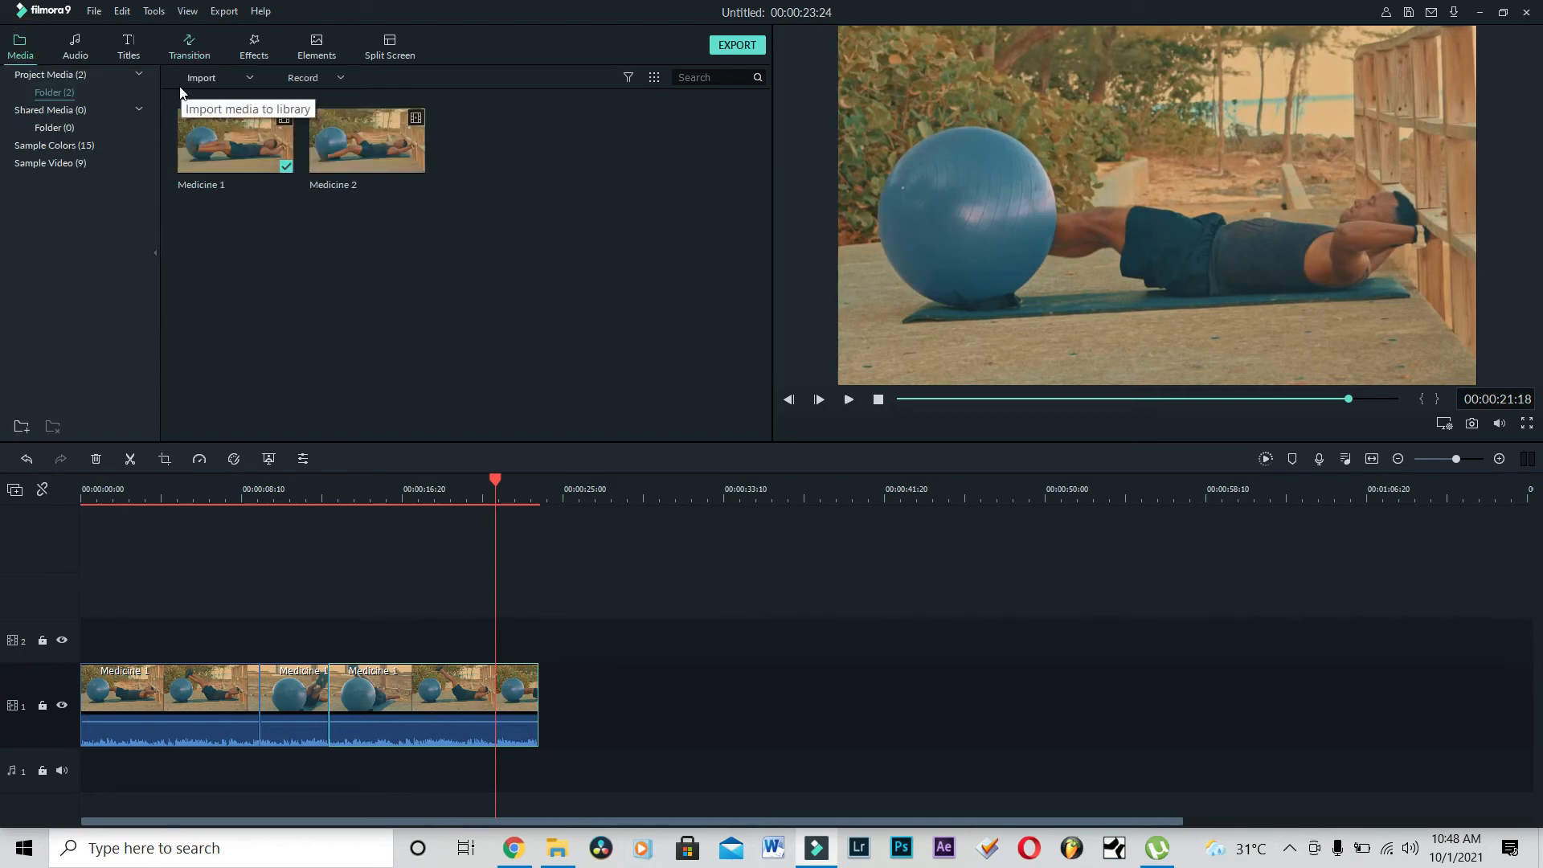
Try adding the Black sample color after the last clip and at the playhead, undoing each insertion
{"action": "left_click", "coordinate": [46, 147]}
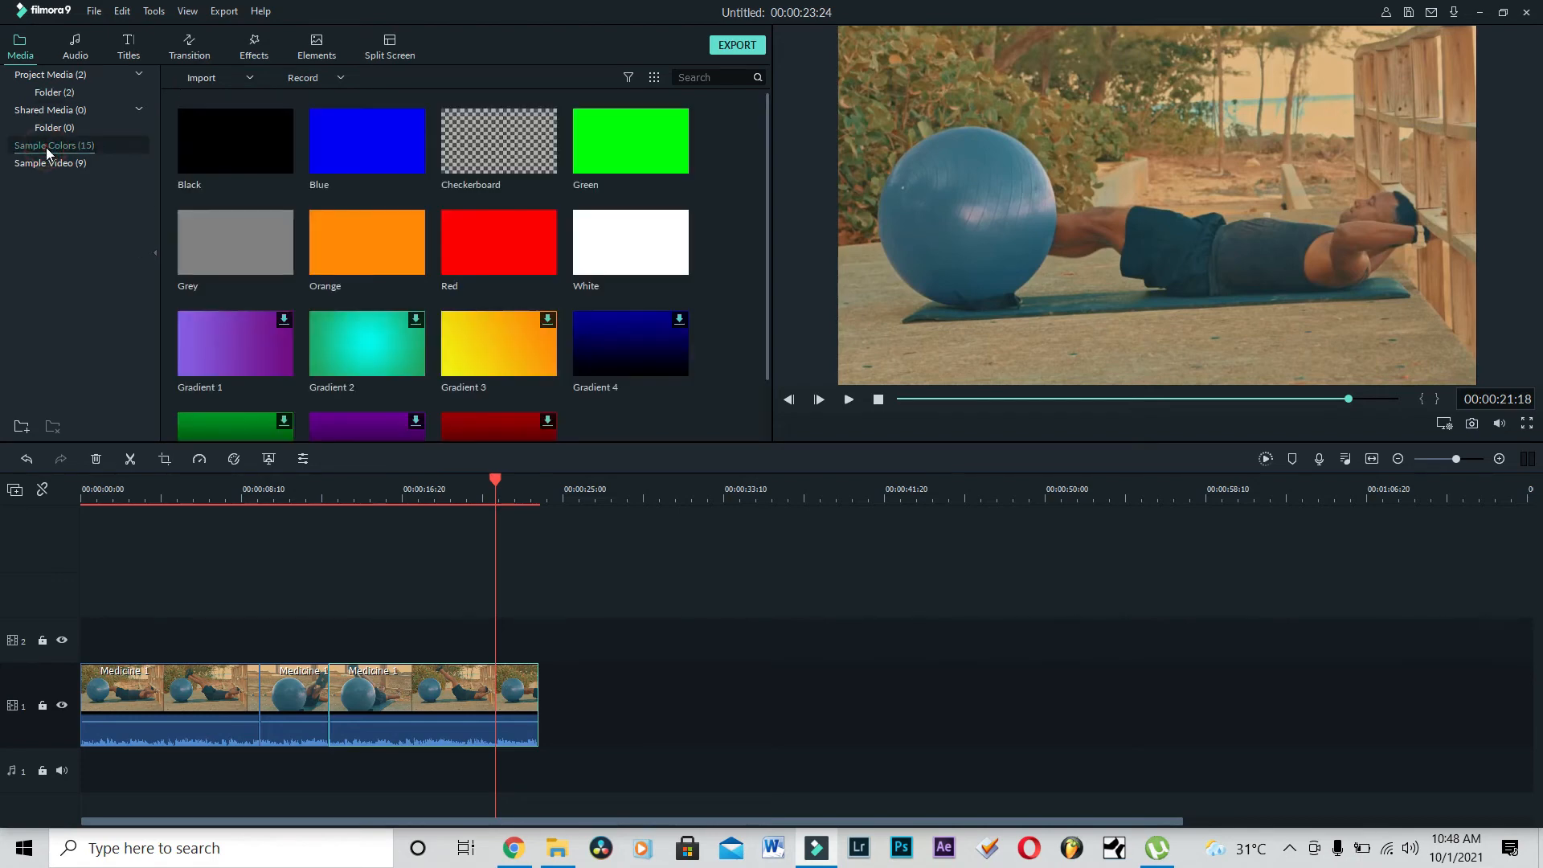
{"action": "left_click_drag", "start_coordinate": [221, 161], "coordinate": [543, 689]}
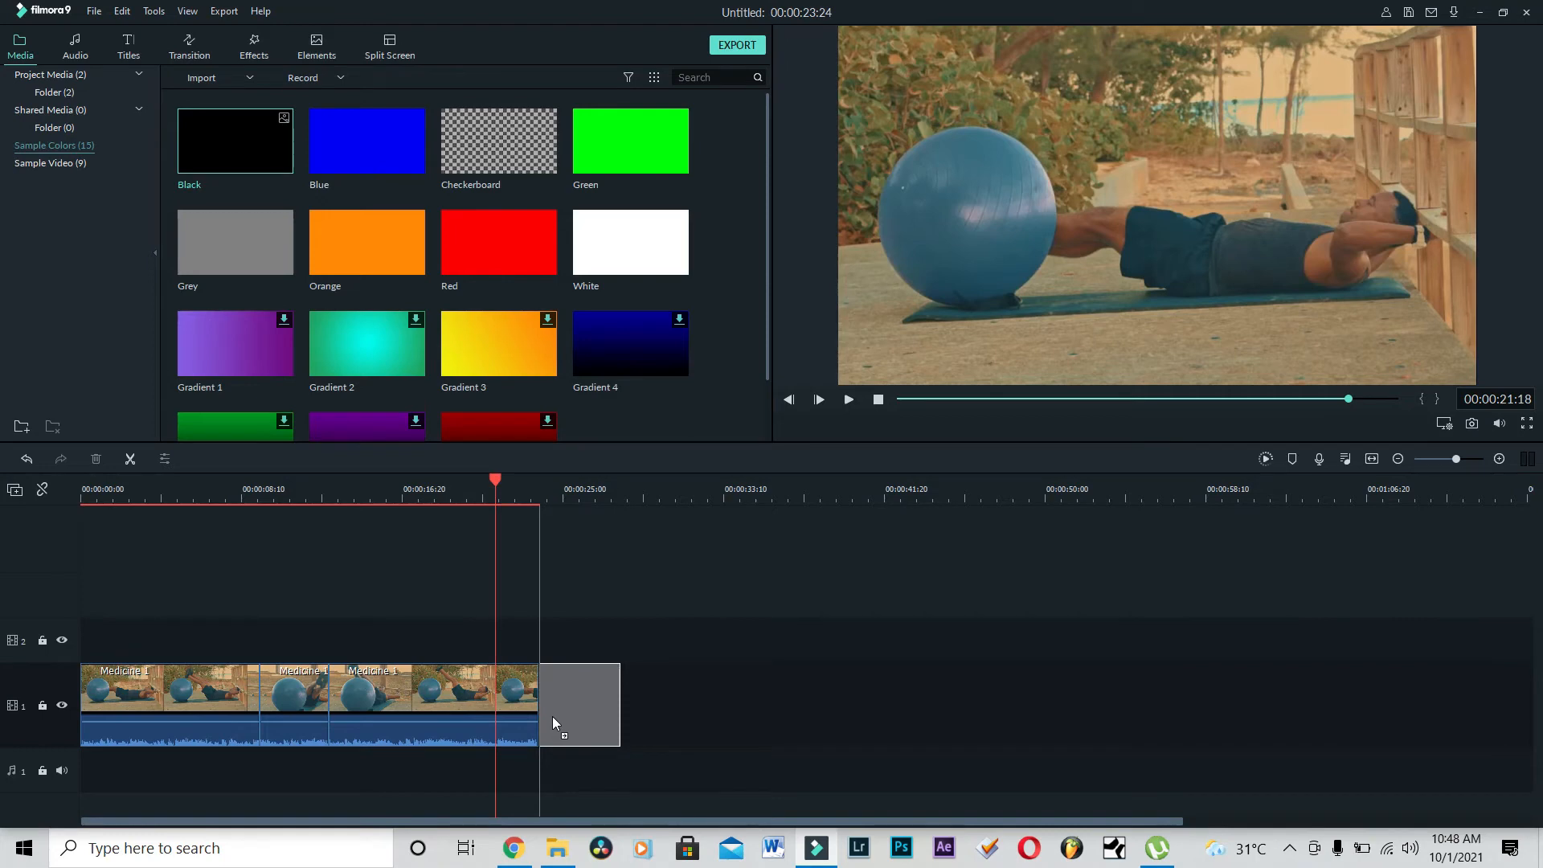
{"action": "left_click_drag", "start_coordinate": [552, 716], "coordinate": [552, 716]}
{"action": "key", "text": "ctrl+z"}
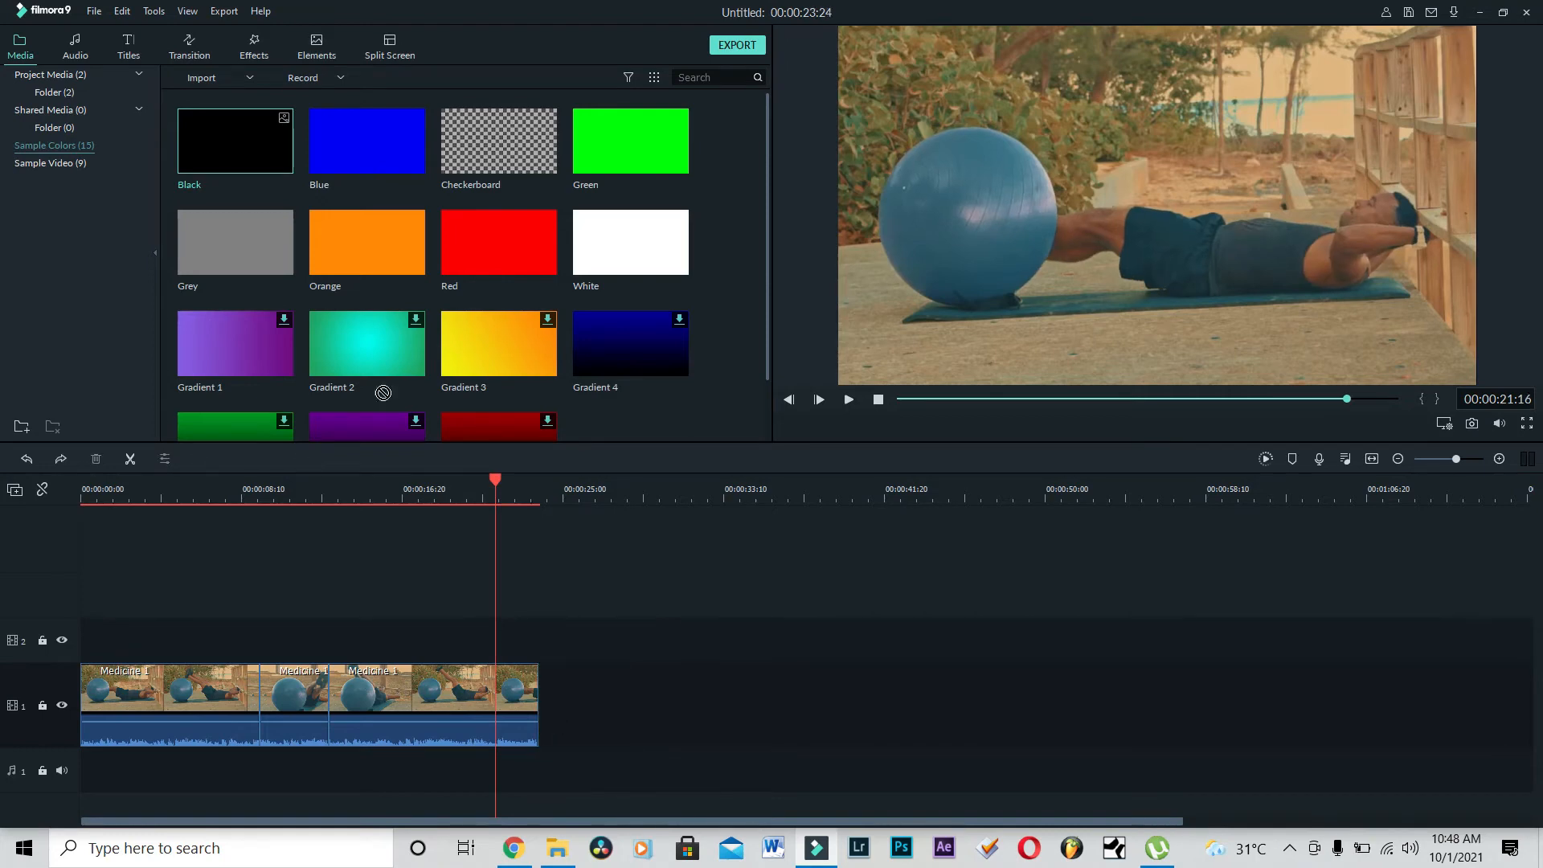
{"action": "left_click", "coordinate": [234, 142]}
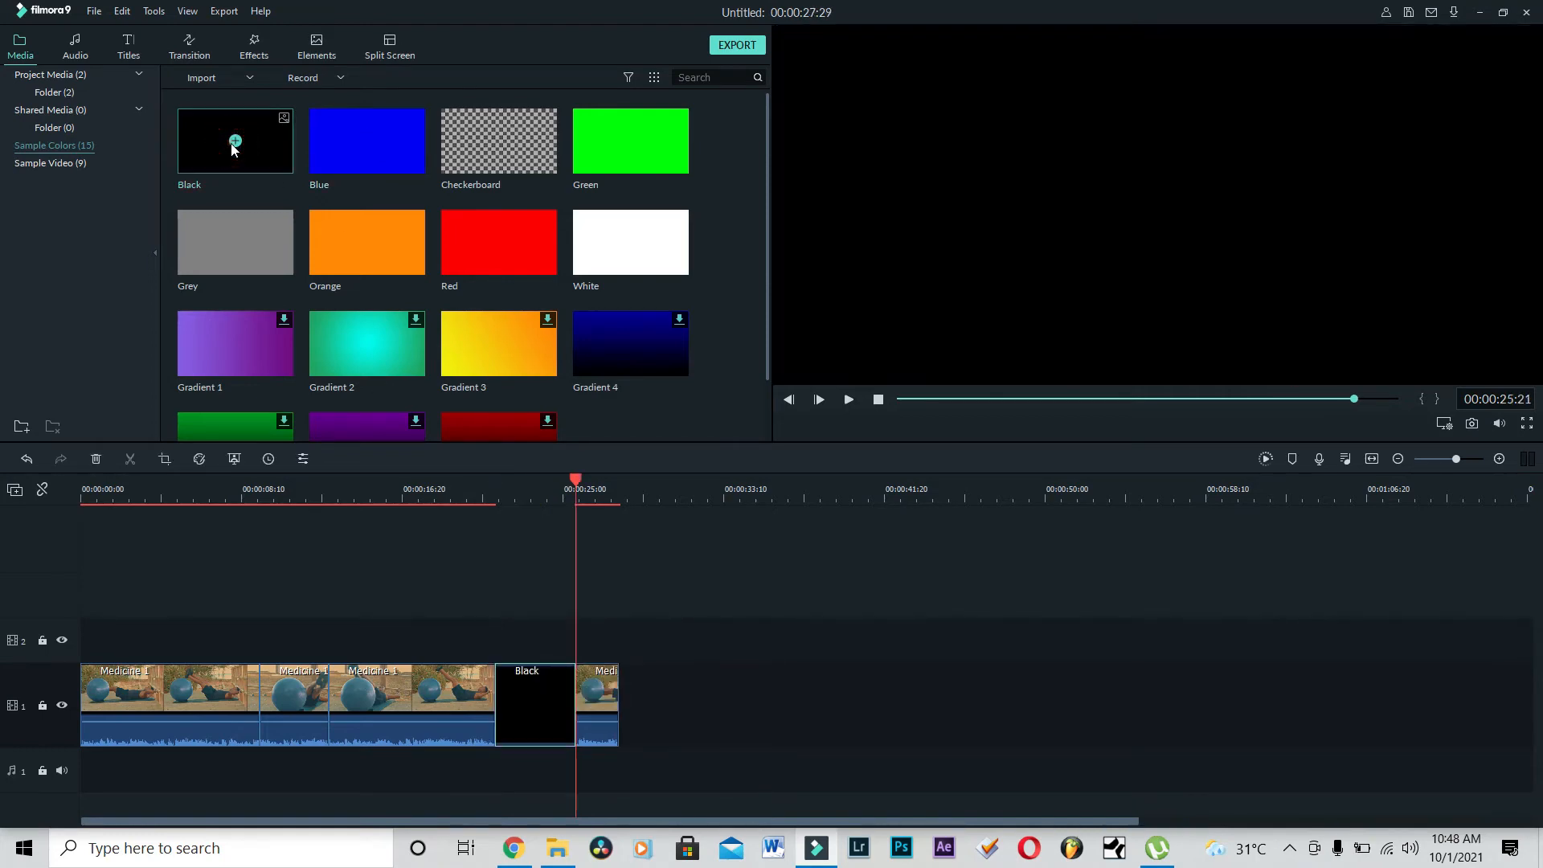
{"action": "key", "text": "ctrl+z"}
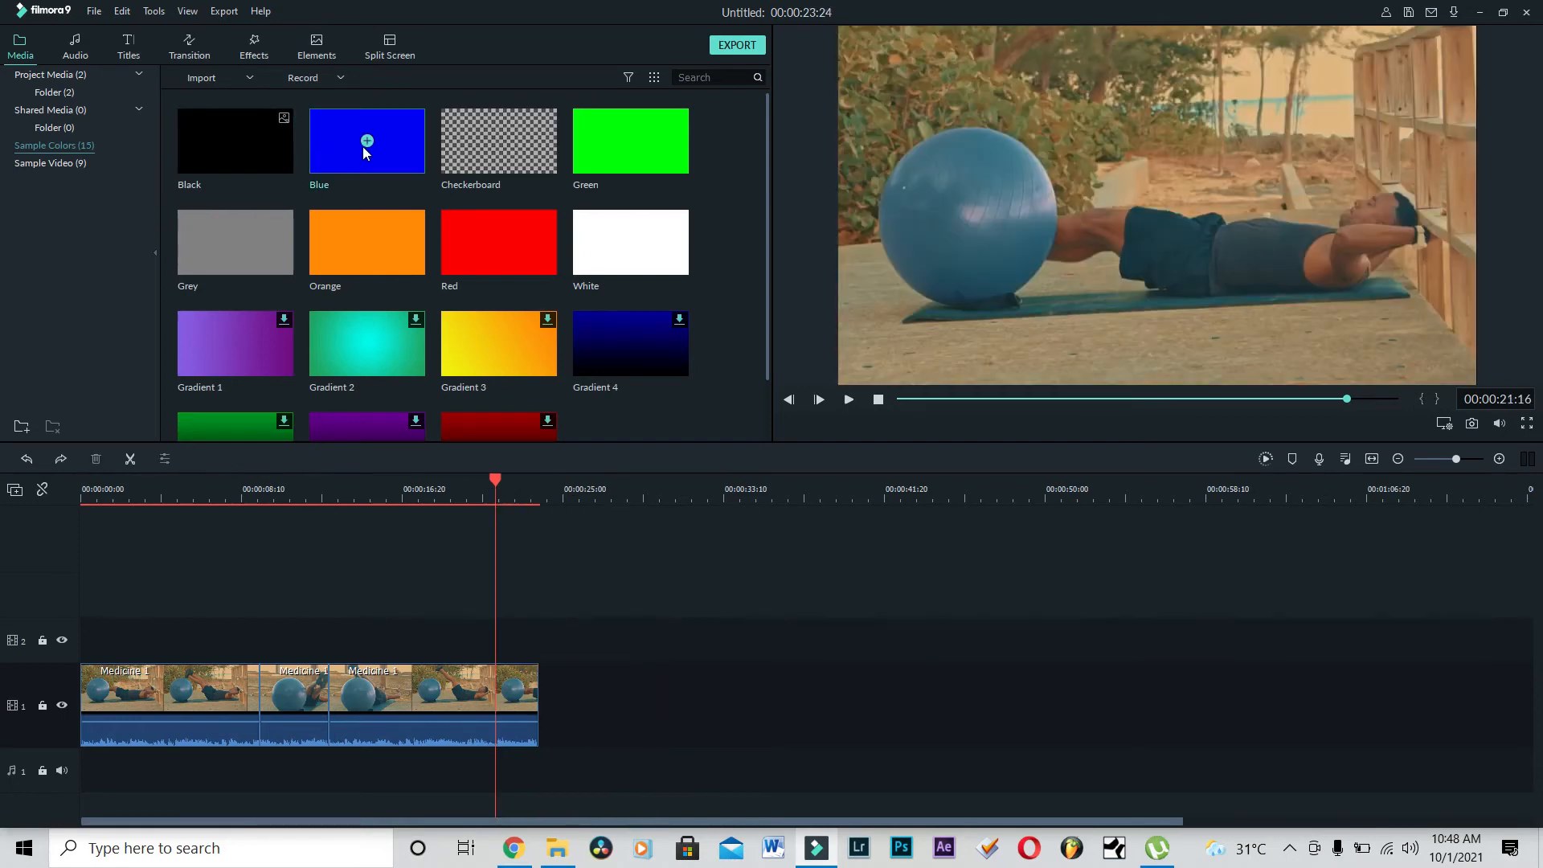
Insert the Black sample color near the end of the last Medicine 1 segment, at about 00:00:23:20
{"action": "left_click_drag", "start_coordinate": [495, 485], "coordinate": [537, 490]}
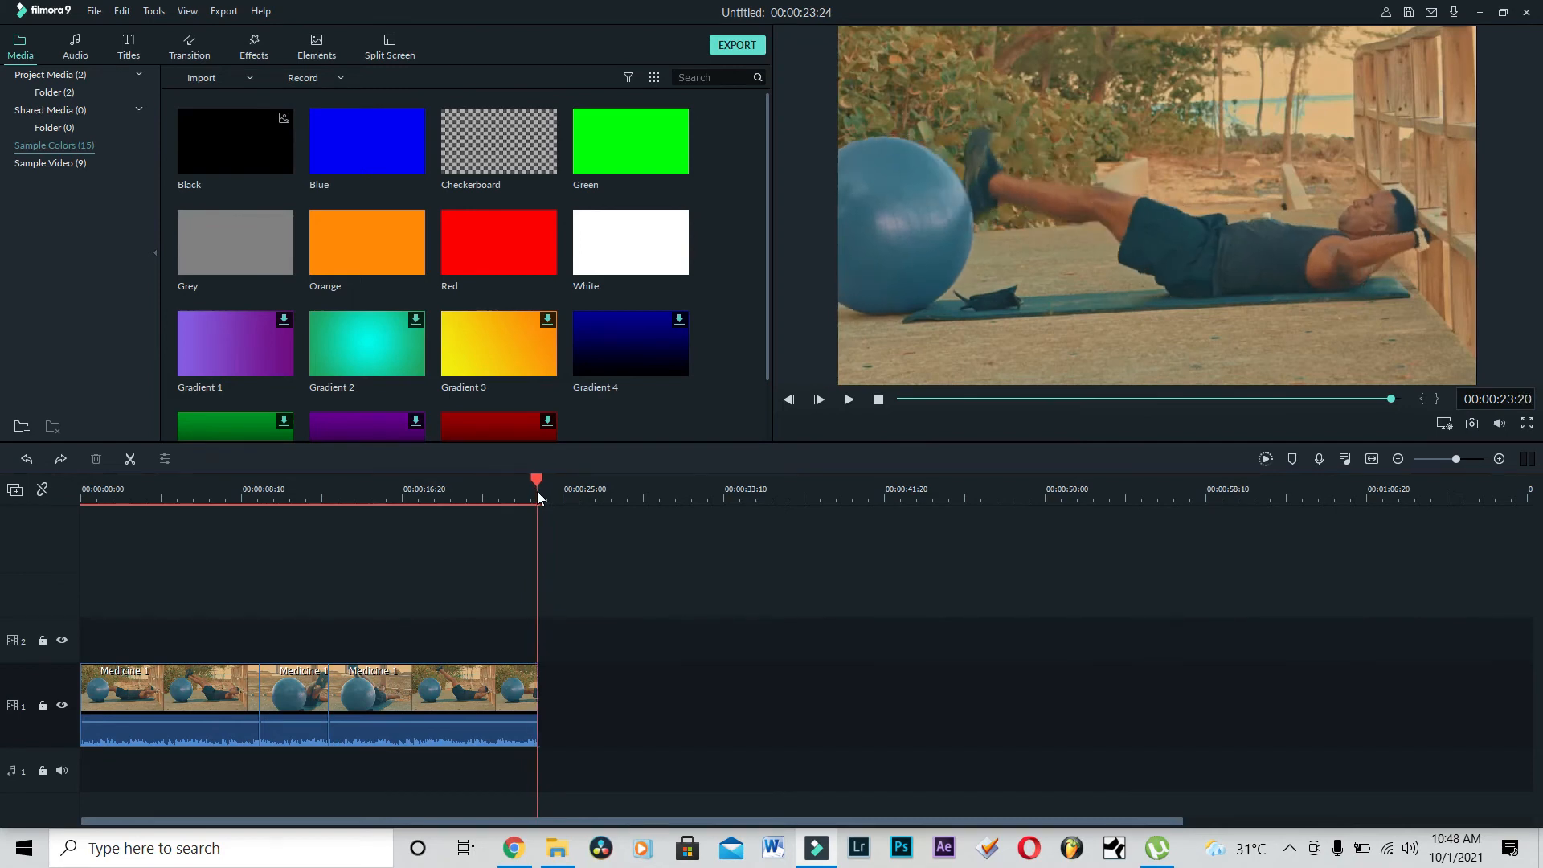
{"action": "left_click", "coordinate": [234, 141]}
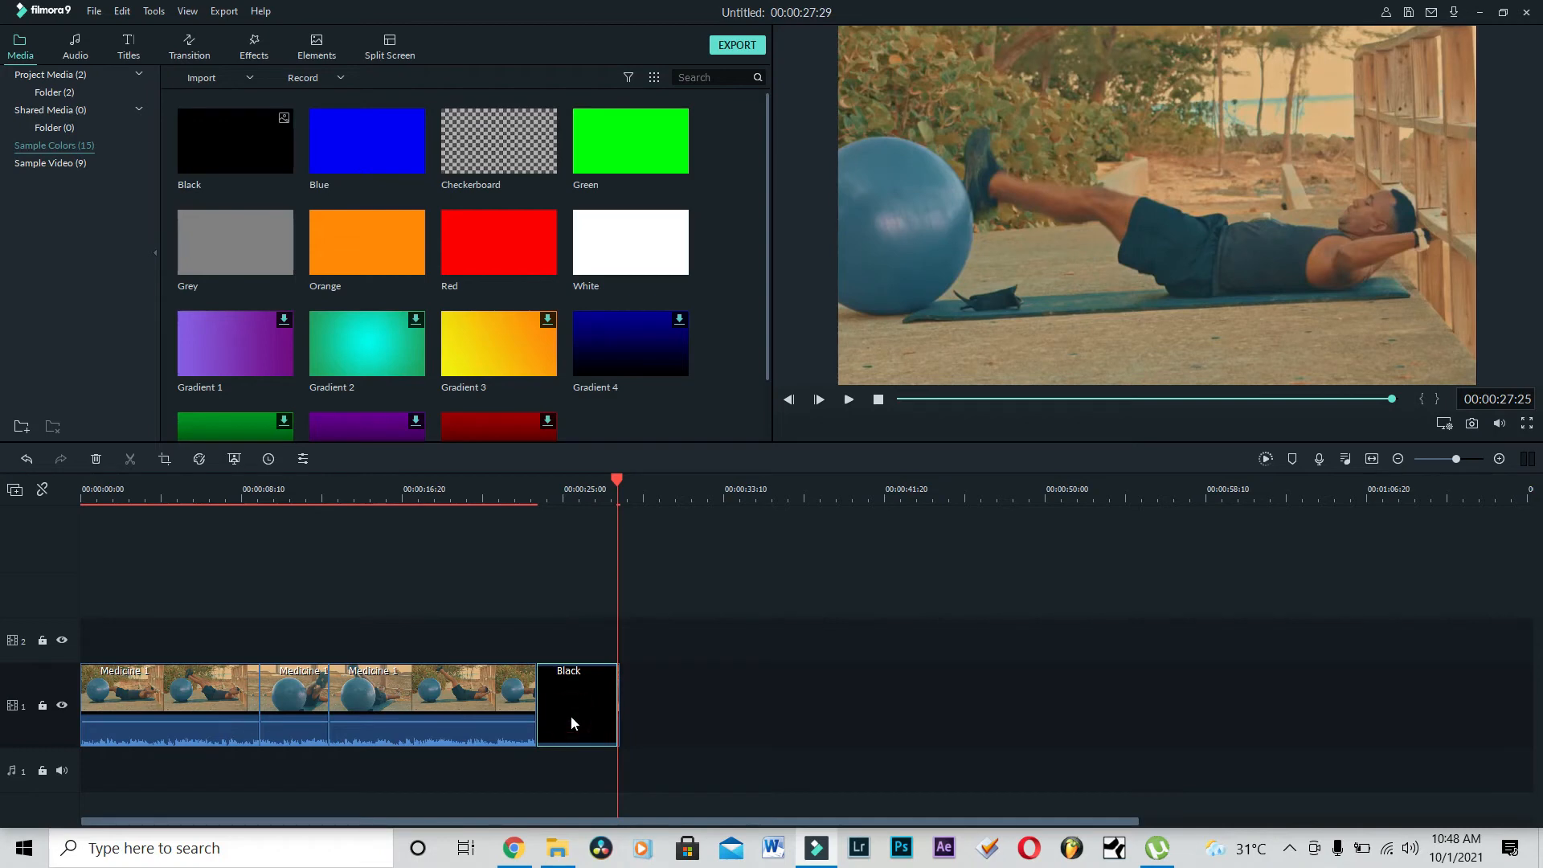
Apply the favourite Fade transition between the last long Medicine 1 segment and the Black clip
{"action": "left_click", "coordinate": [191, 52]}
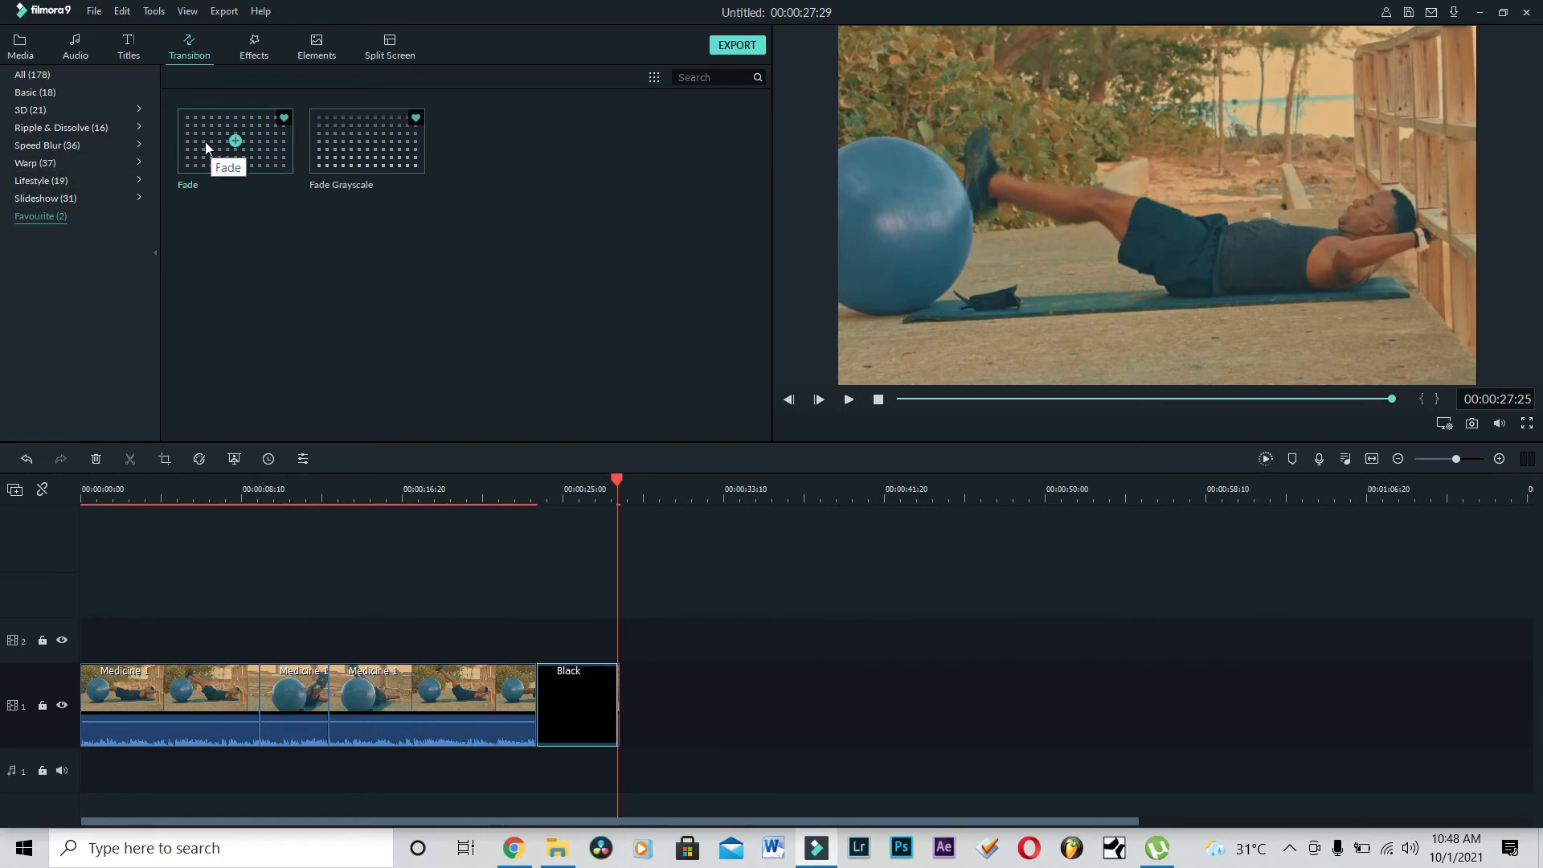
{"action": "left_click_drag", "start_coordinate": [205, 141], "coordinate": [245, 152]}
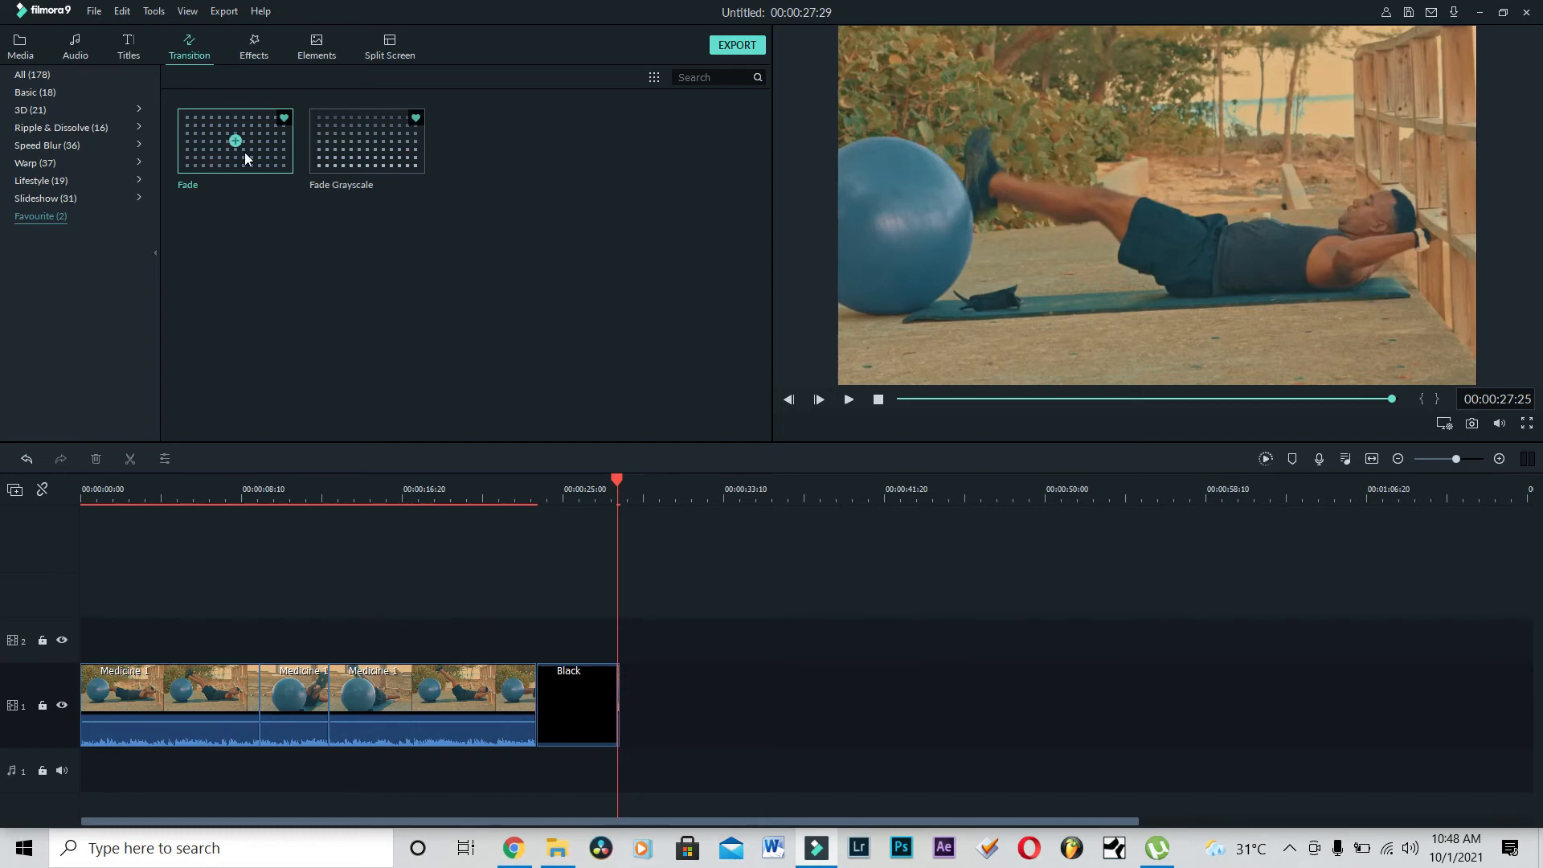
{"action": "left_click", "coordinate": [236, 141]}
{"action": "left_click", "coordinate": [233, 141]}
{"action": "left_click_drag", "start_coordinate": [236, 143], "coordinate": [446, 618]}
{"action": "left_click_drag", "start_coordinate": [535, 720], "coordinate": [536, 720]}
Play the timeline from about 00:00:21:17 to check the fade into the Black clip
{"action": "left_click_drag", "start_coordinate": [615, 479], "coordinate": [497, 523]}
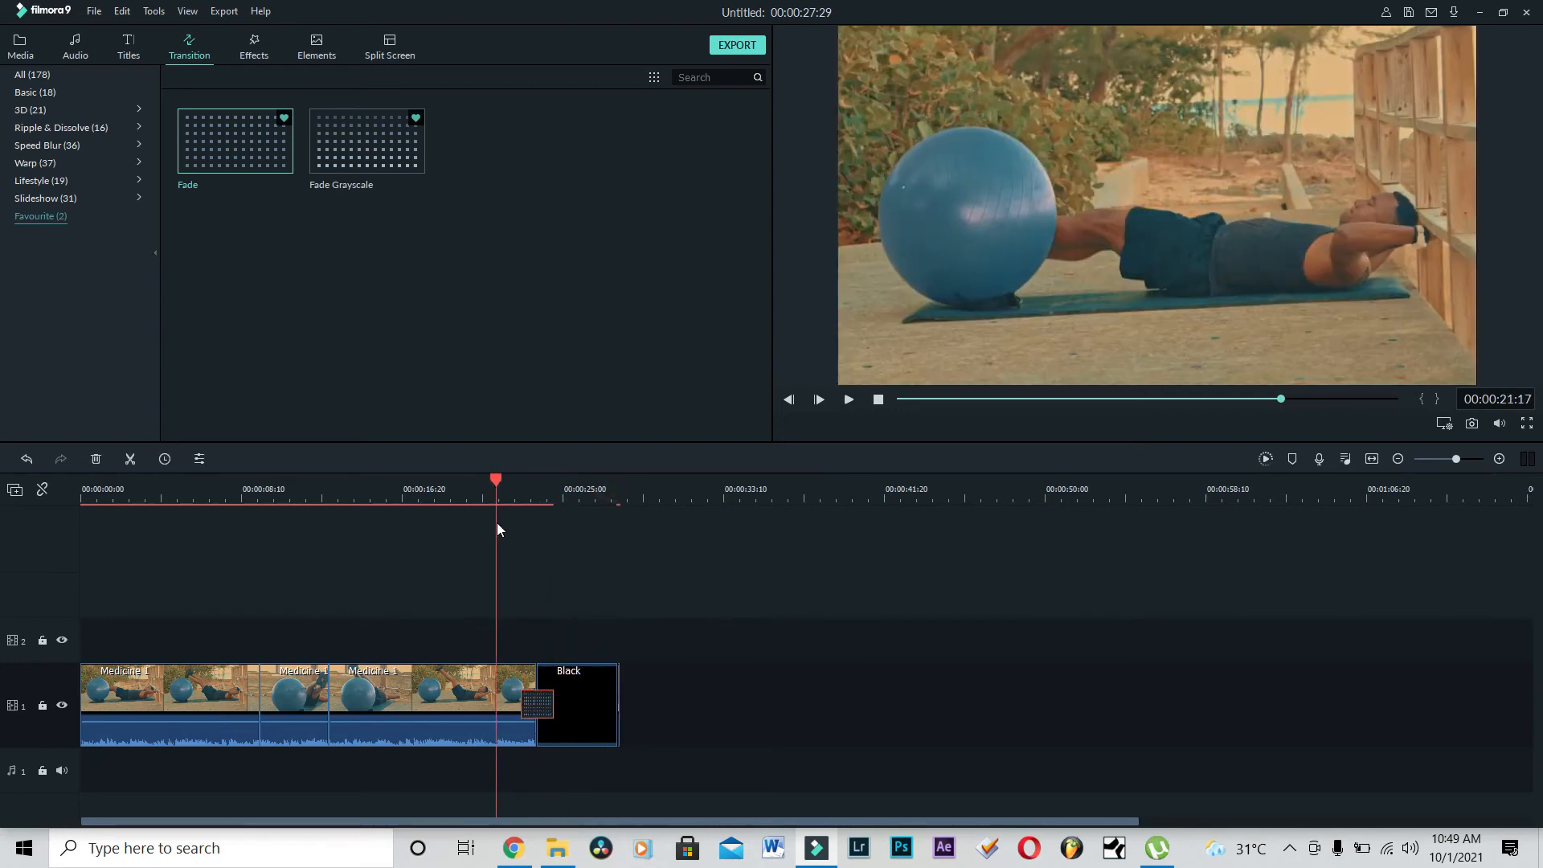
{"action": "key", "text": "space"}
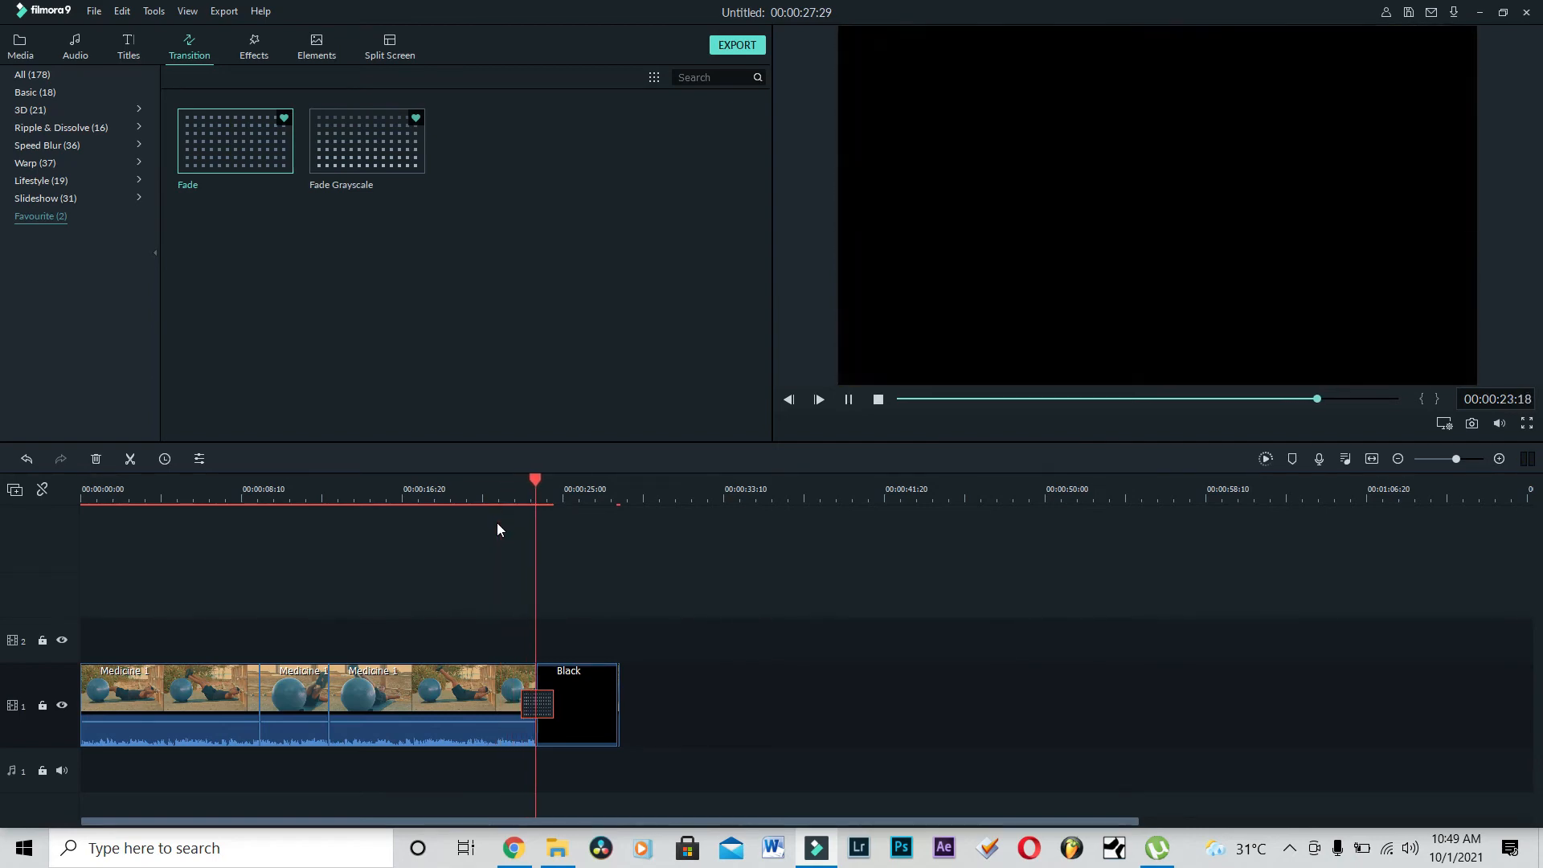
{"action": "key", "text": "space"}
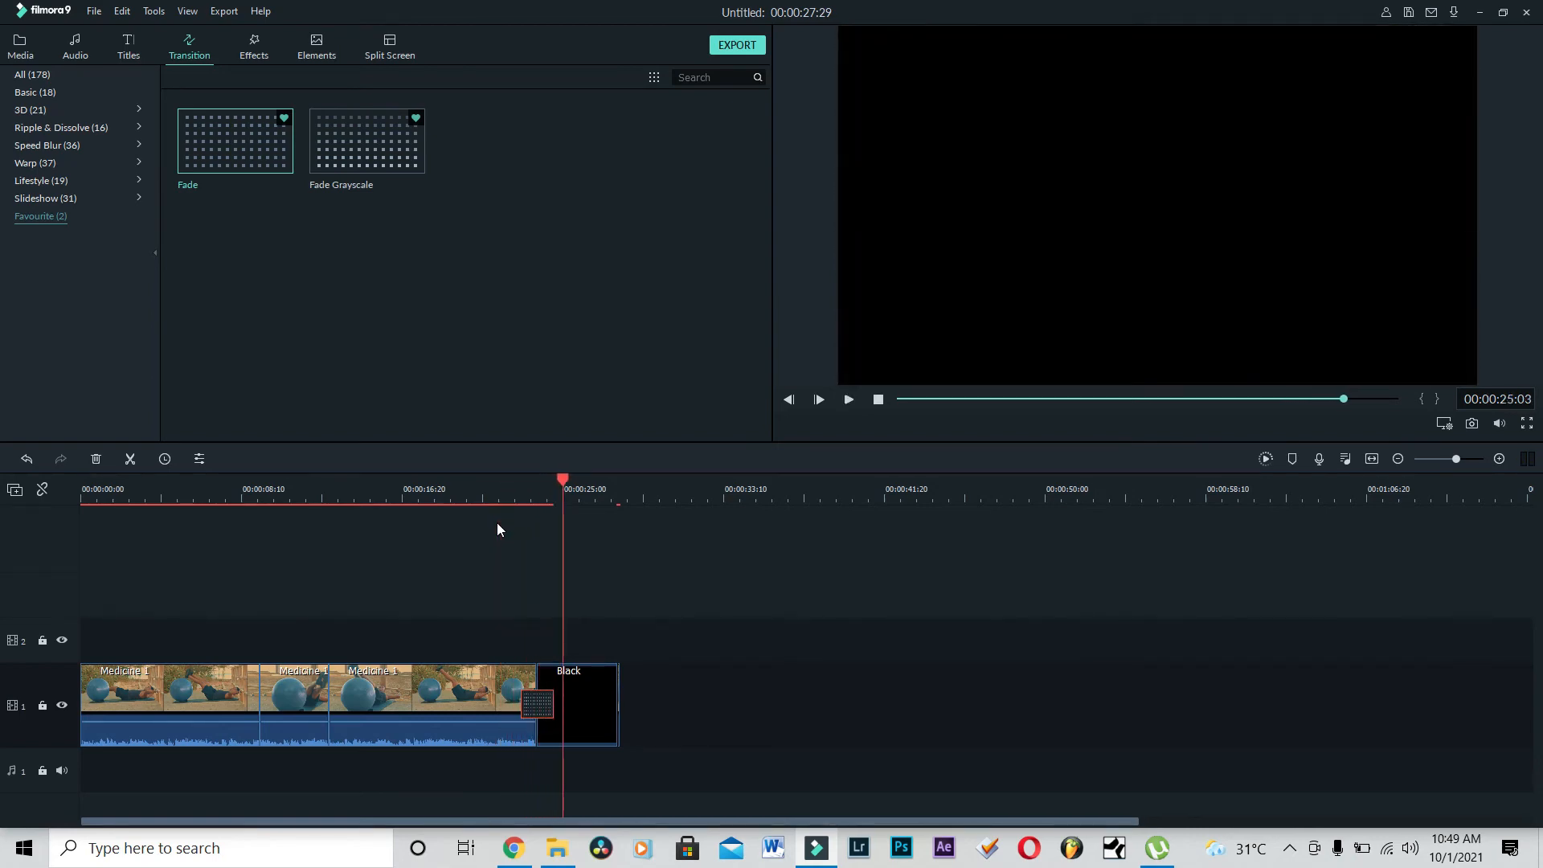
Add the favourite Credit 4 title on track 2, aligned with the start of the Black clip
{"action": "left_click", "coordinate": [584, 699]}
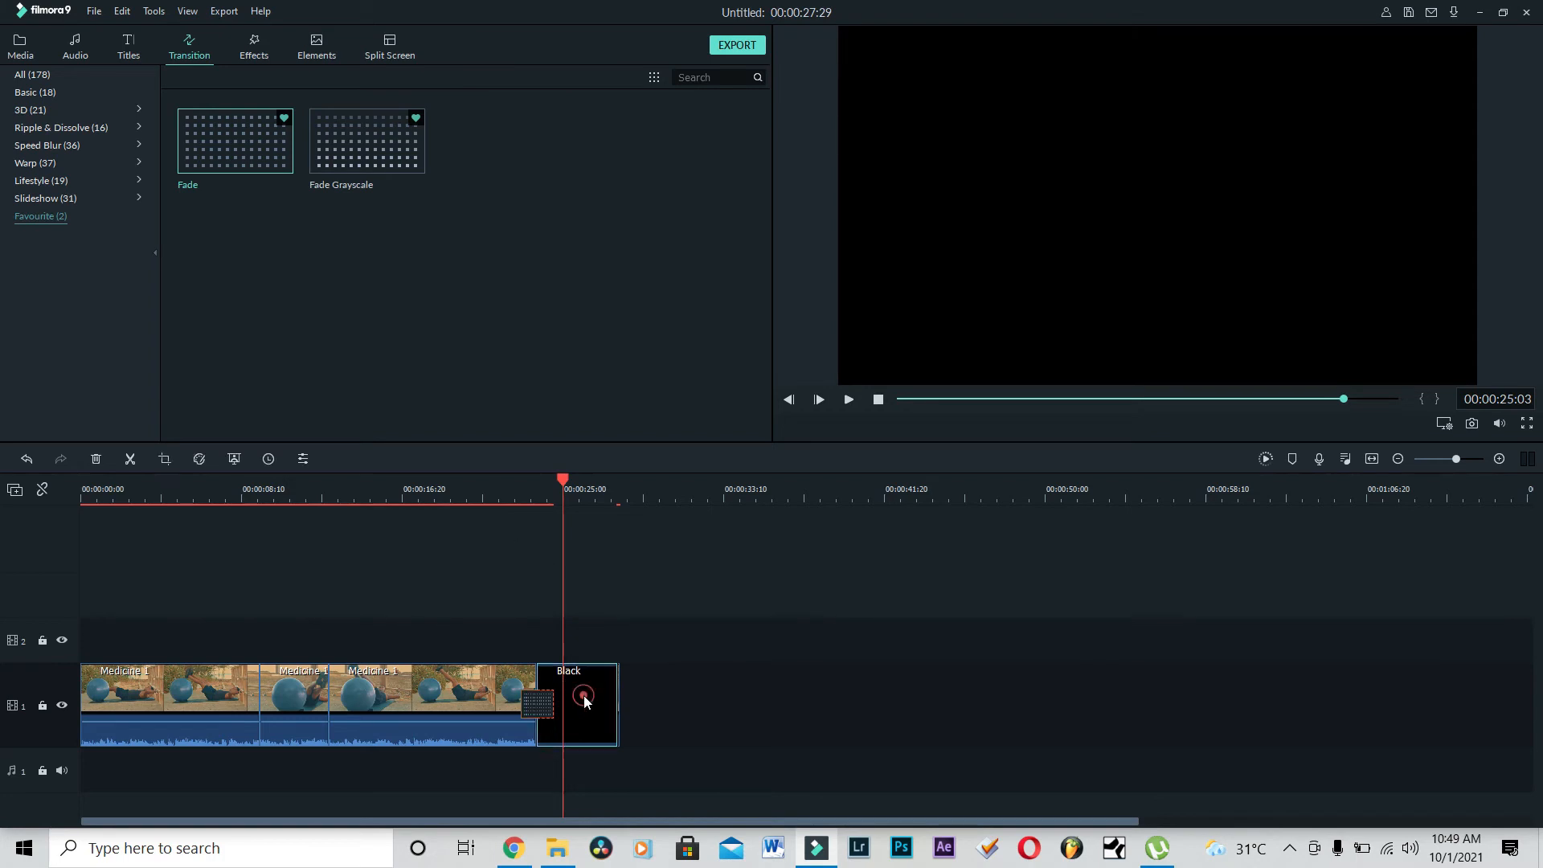
{"action": "left_click", "coordinate": [129, 47]}
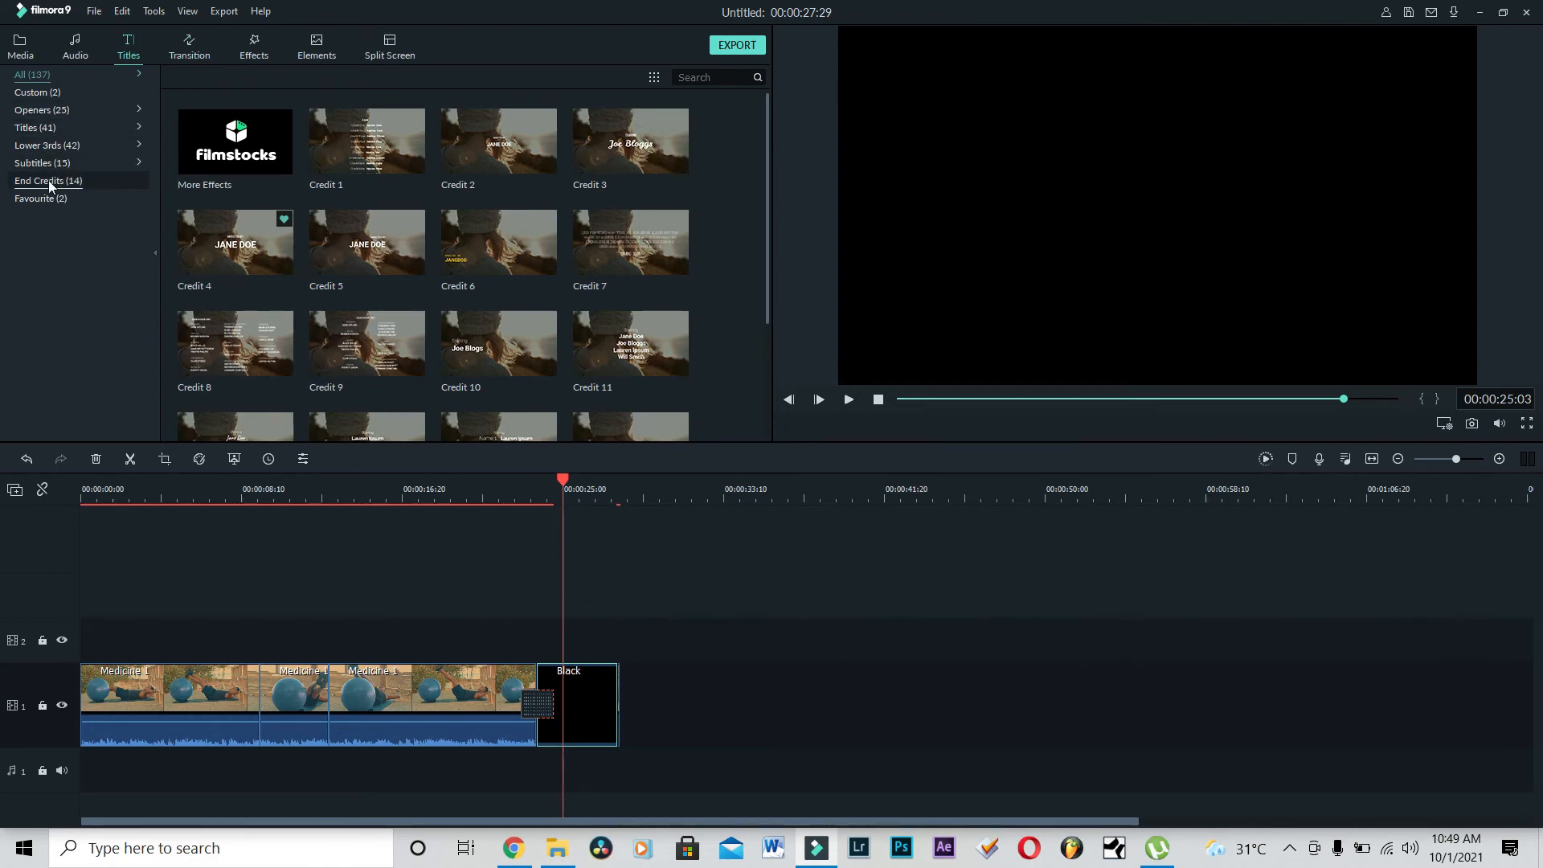
{"action": "left_click", "coordinate": [35, 196]}
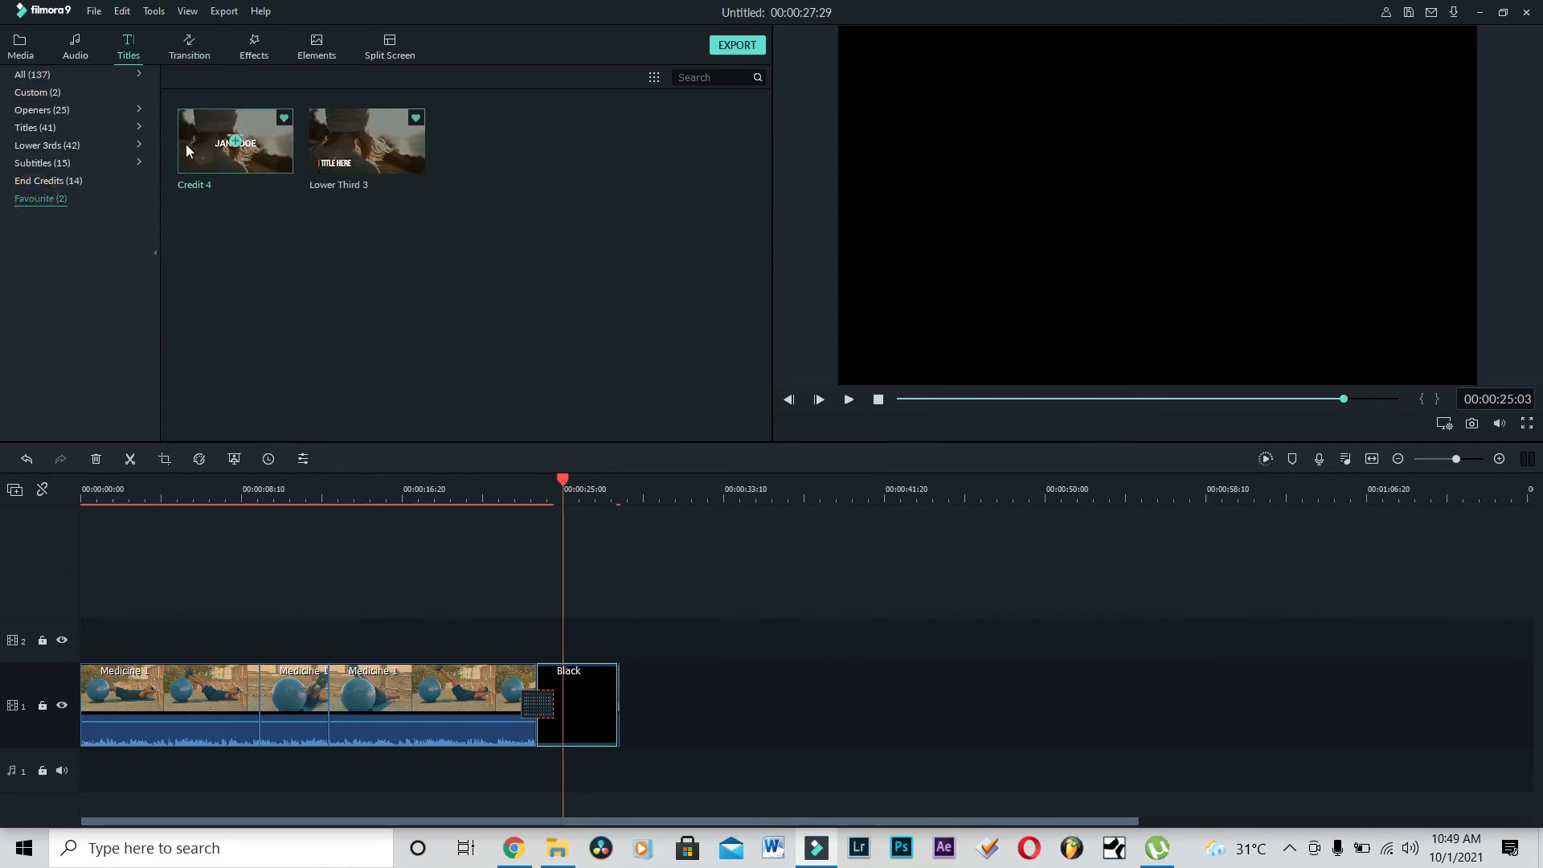
{"action": "left_click_drag", "start_coordinate": [519, 609], "coordinate": [538, 650]}
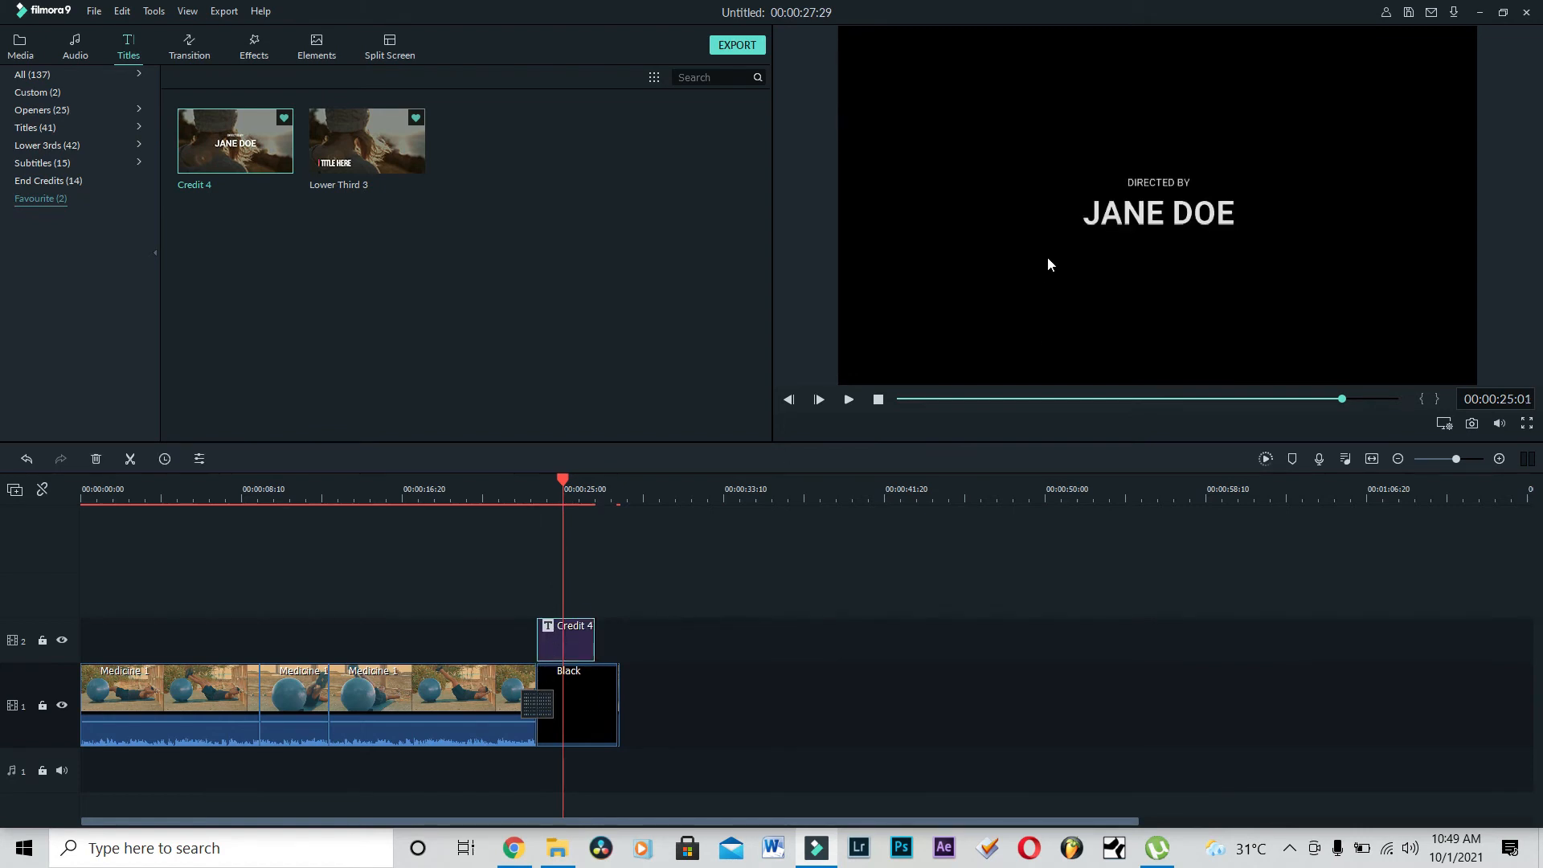
Change the Credit 4 text to "Thanks for watching" in place of the placeholder name, delete "DIRECTED BY", and accept the edit
{"action": "left_click", "coordinate": [576, 643]}
{"action": "double_click", "coordinate": [572, 648]}
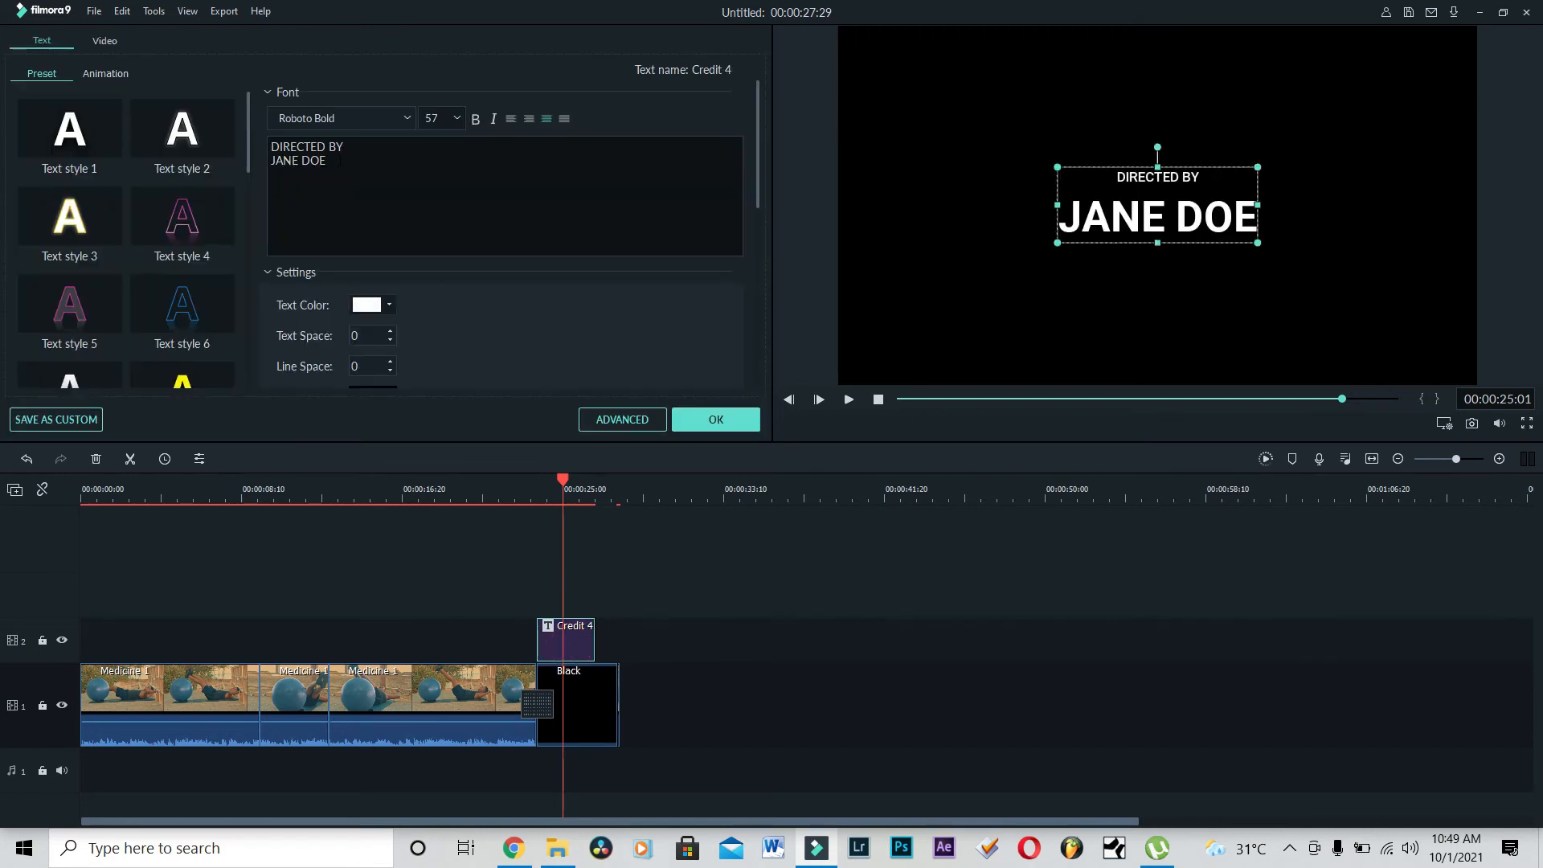
{"action": "left_click_drag", "start_coordinate": [330, 161], "coordinate": [229, 167]}
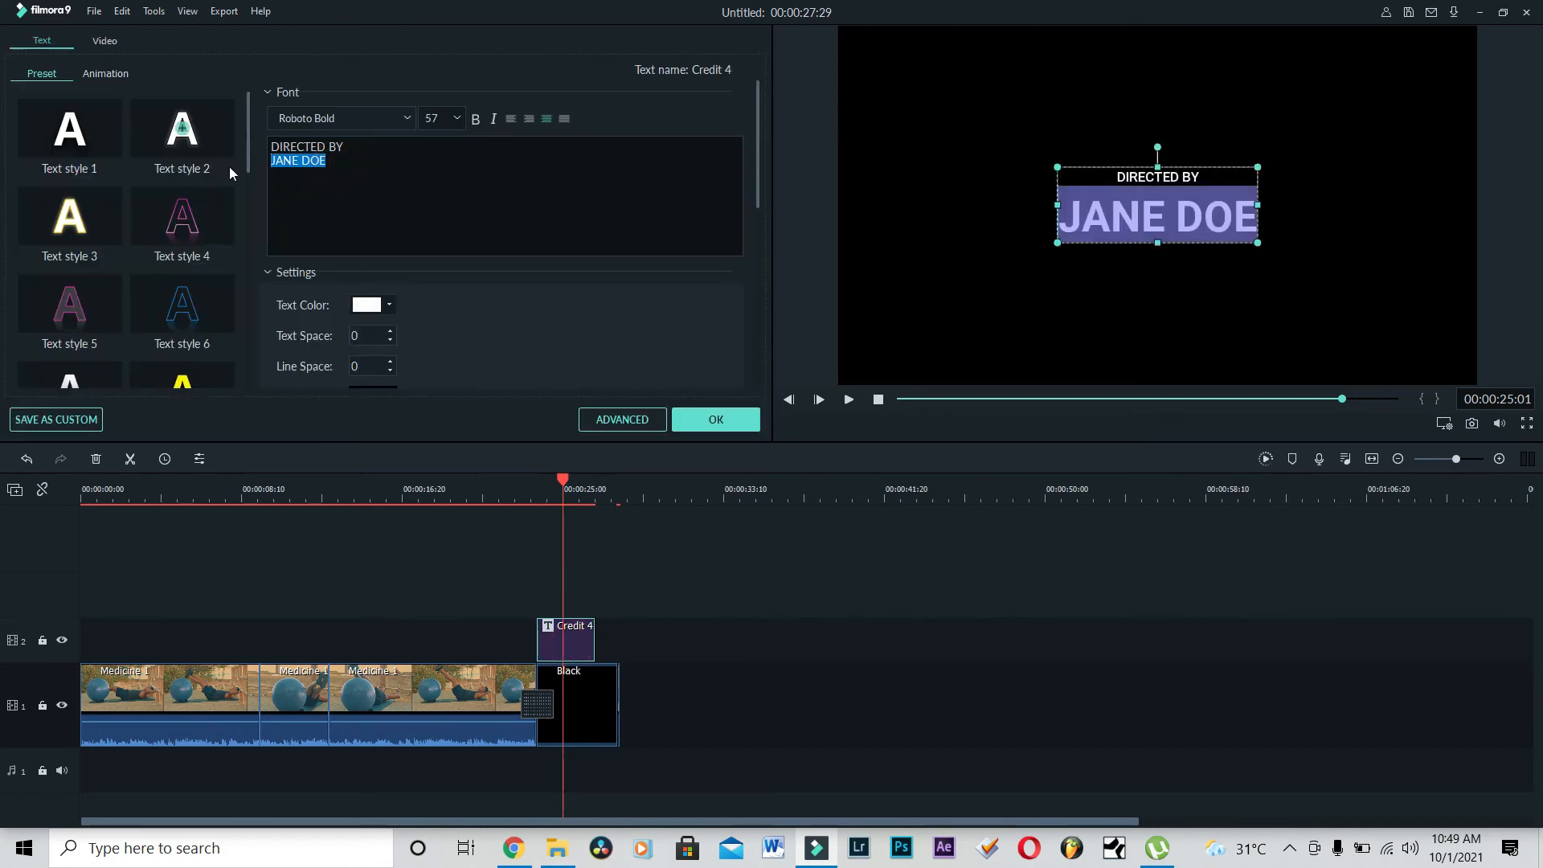
{"action": "type", "text": "Thanks f"}
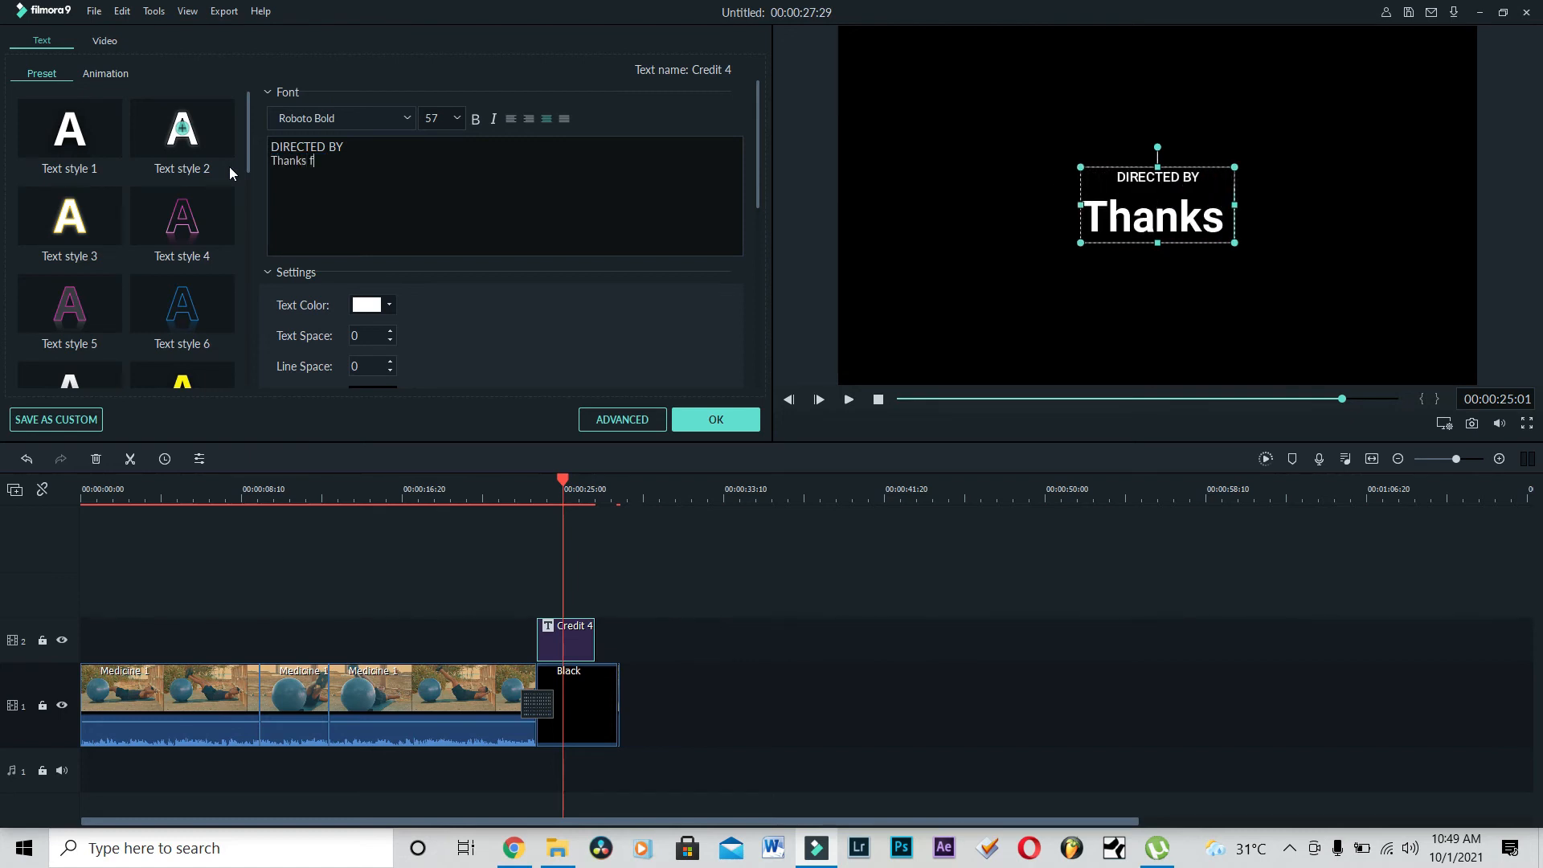
{"action": "type", "text": "or wa"}
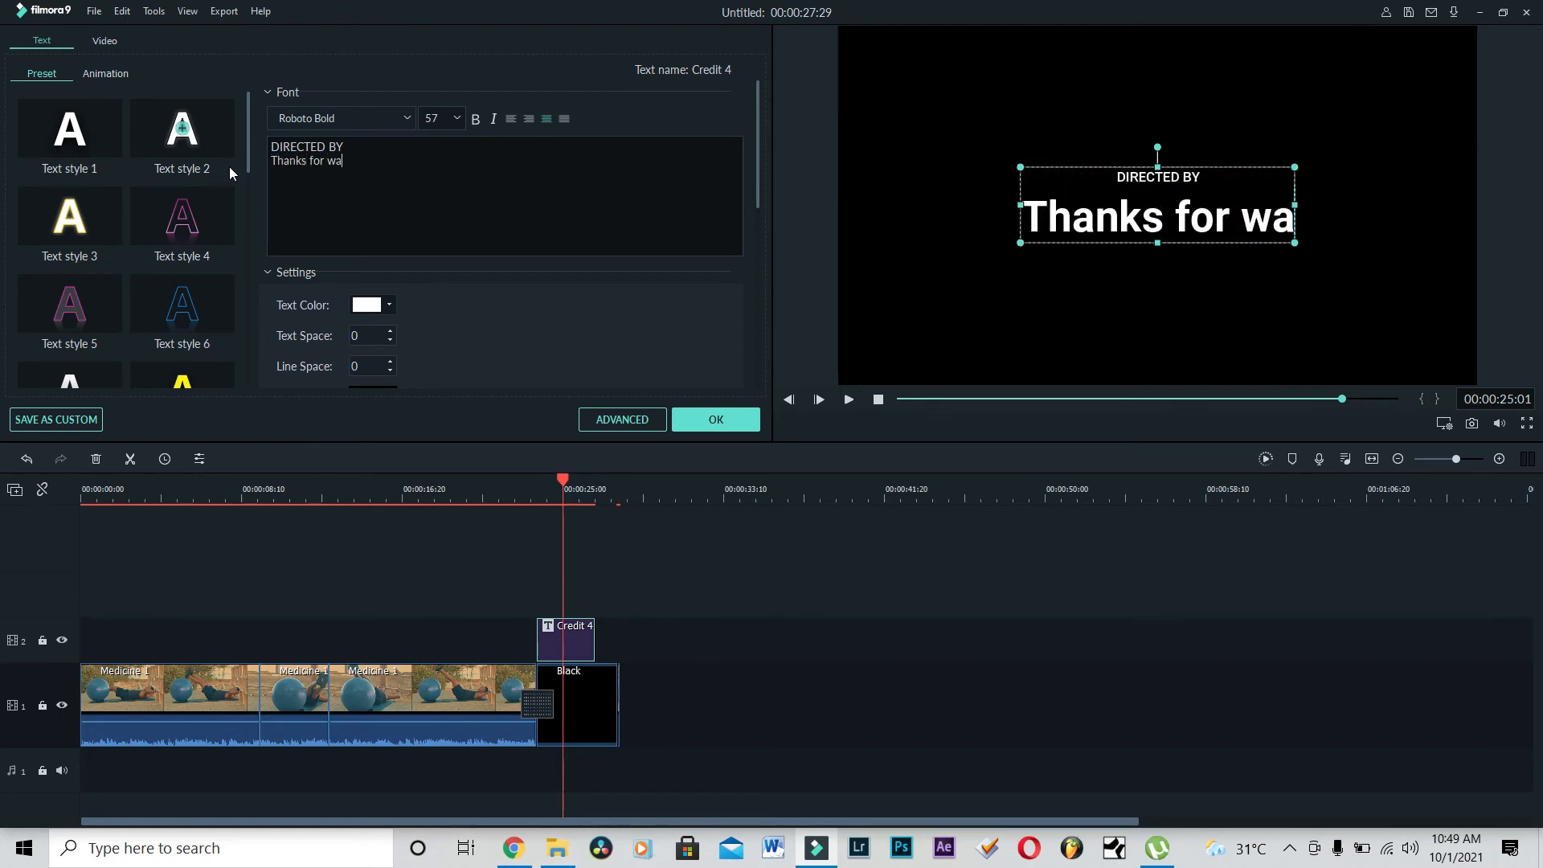
{"action": "type", "text": "tching"}
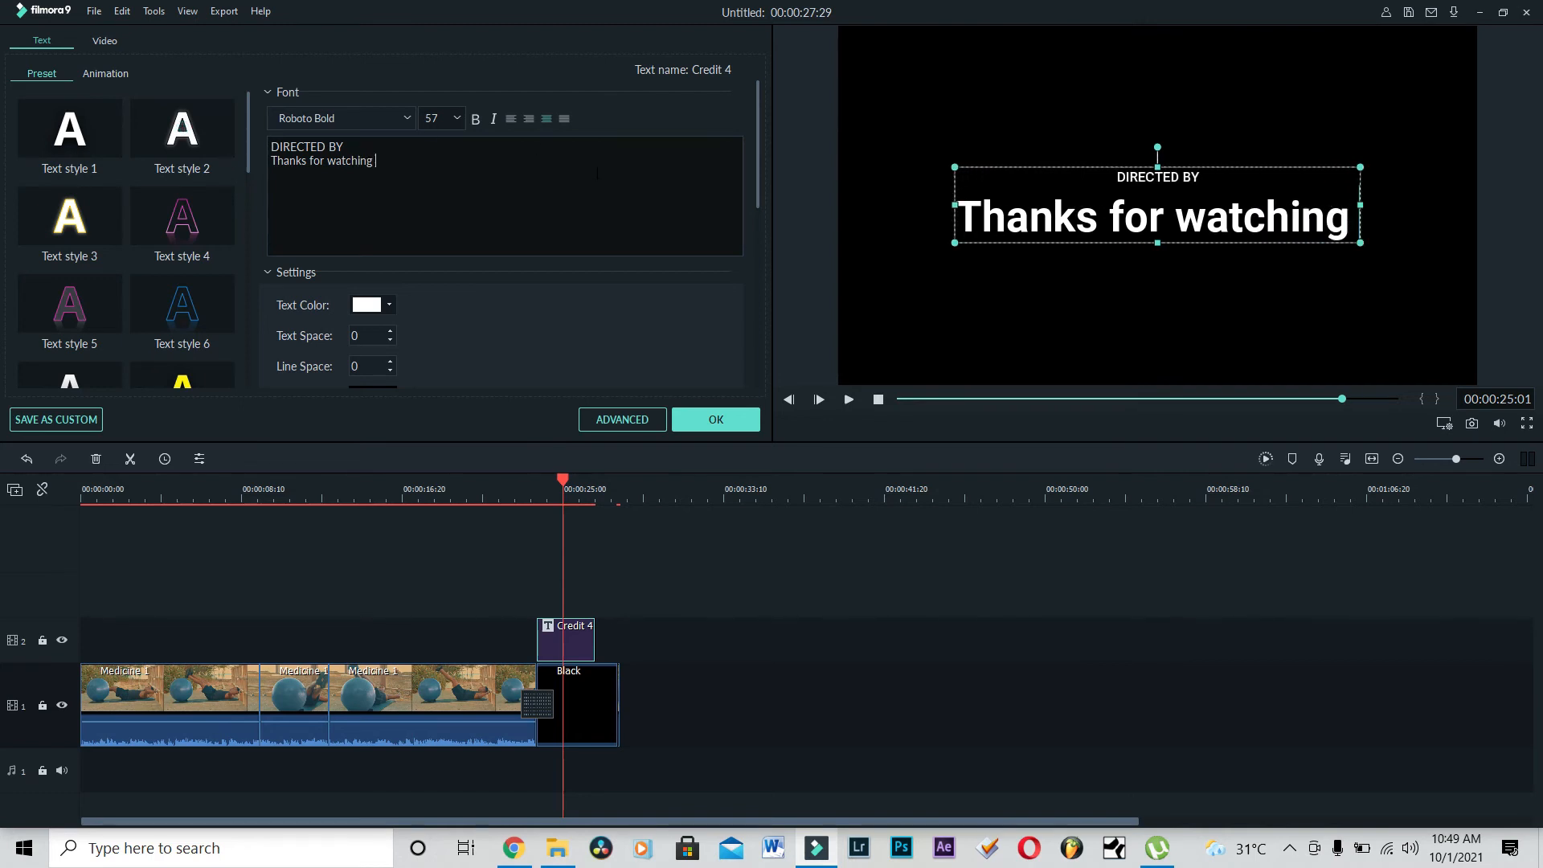
{"action": "left_click_drag", "start_coordinate": [398, 140], "coordinate": [262, 144]}
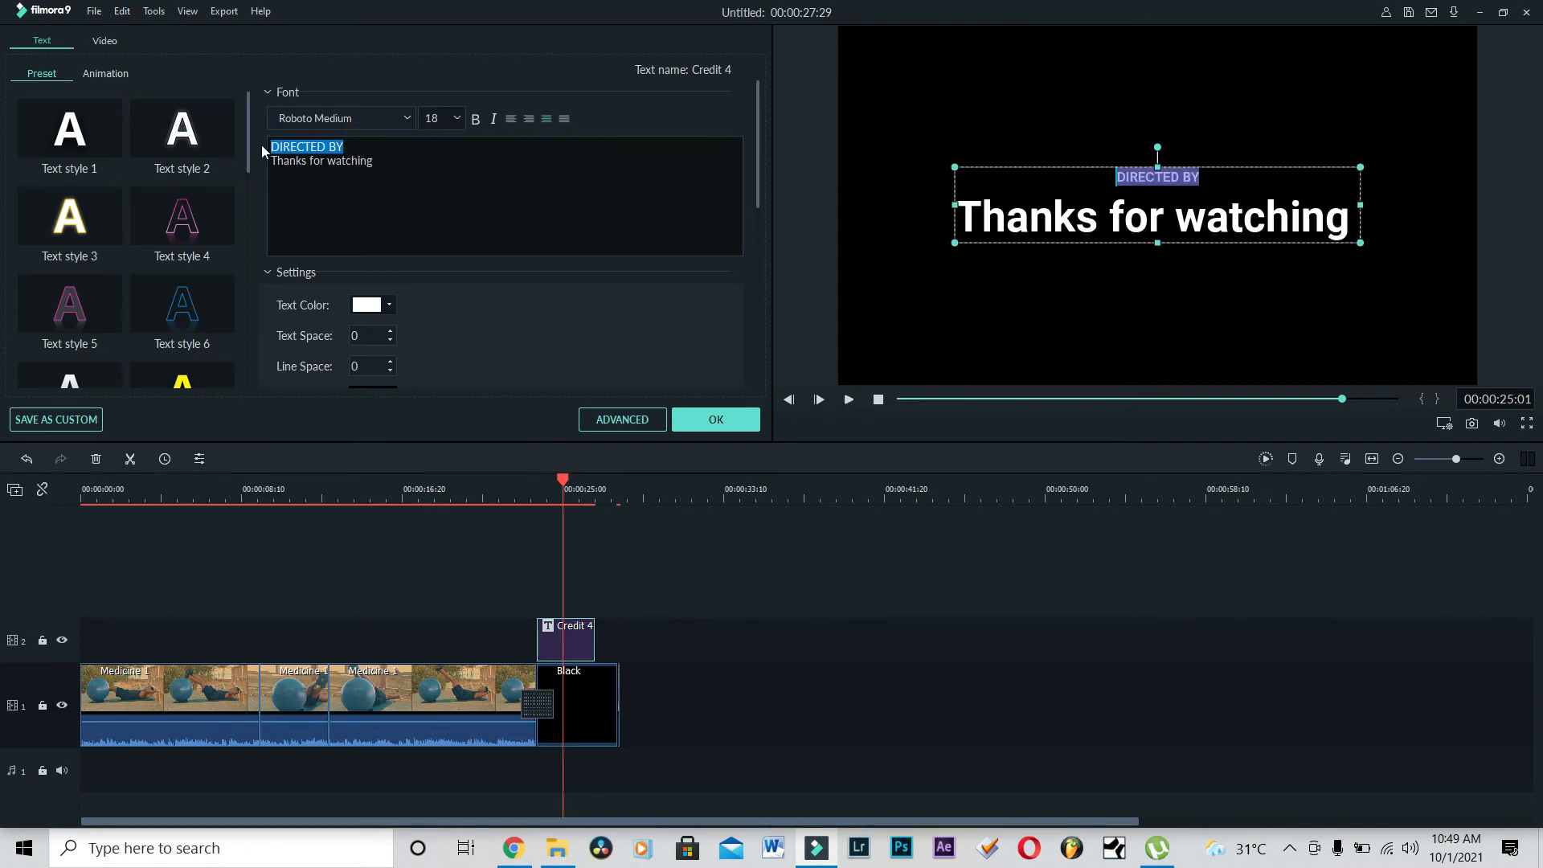
{"action": "key", "text": "BackSpace"}
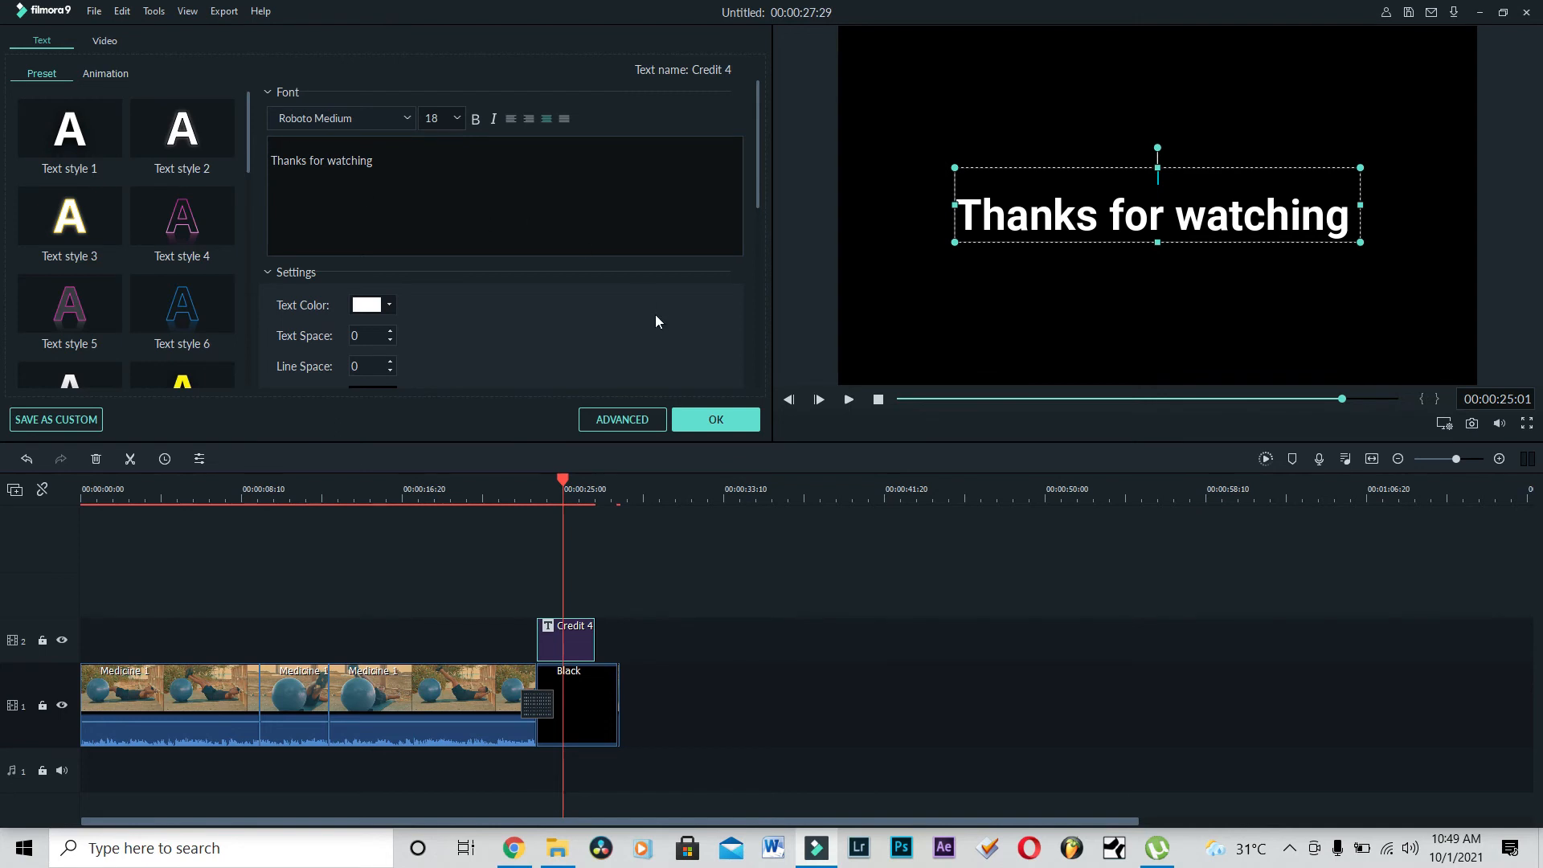
{"action": "left_click_drag", "start_coordinate": [562, 481], "coordinate": [517, 491]}
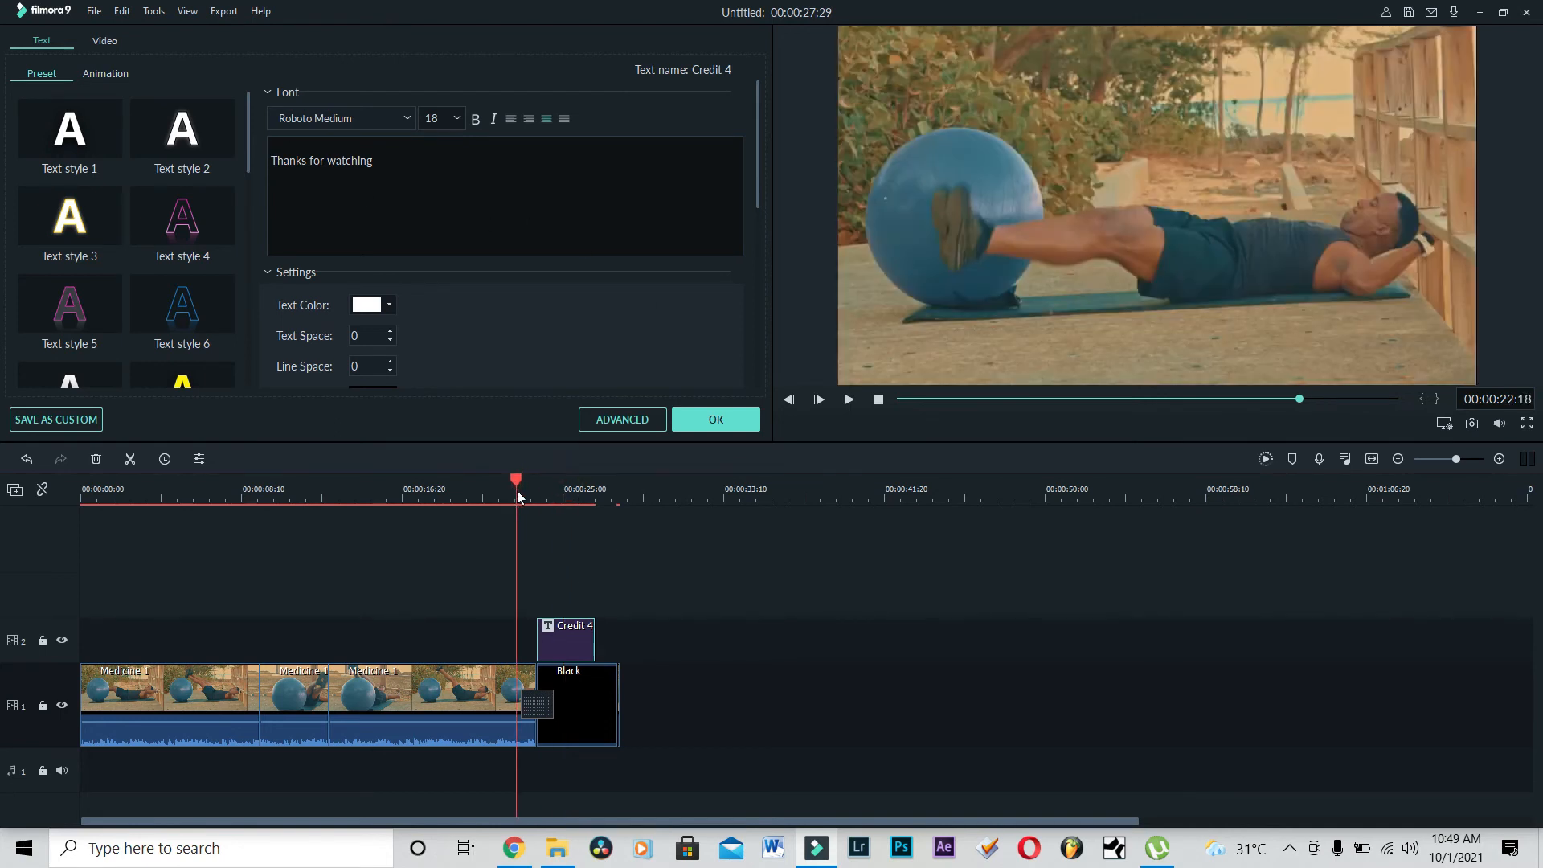
{"action": "left_click", "coordinate": [717, 420]}
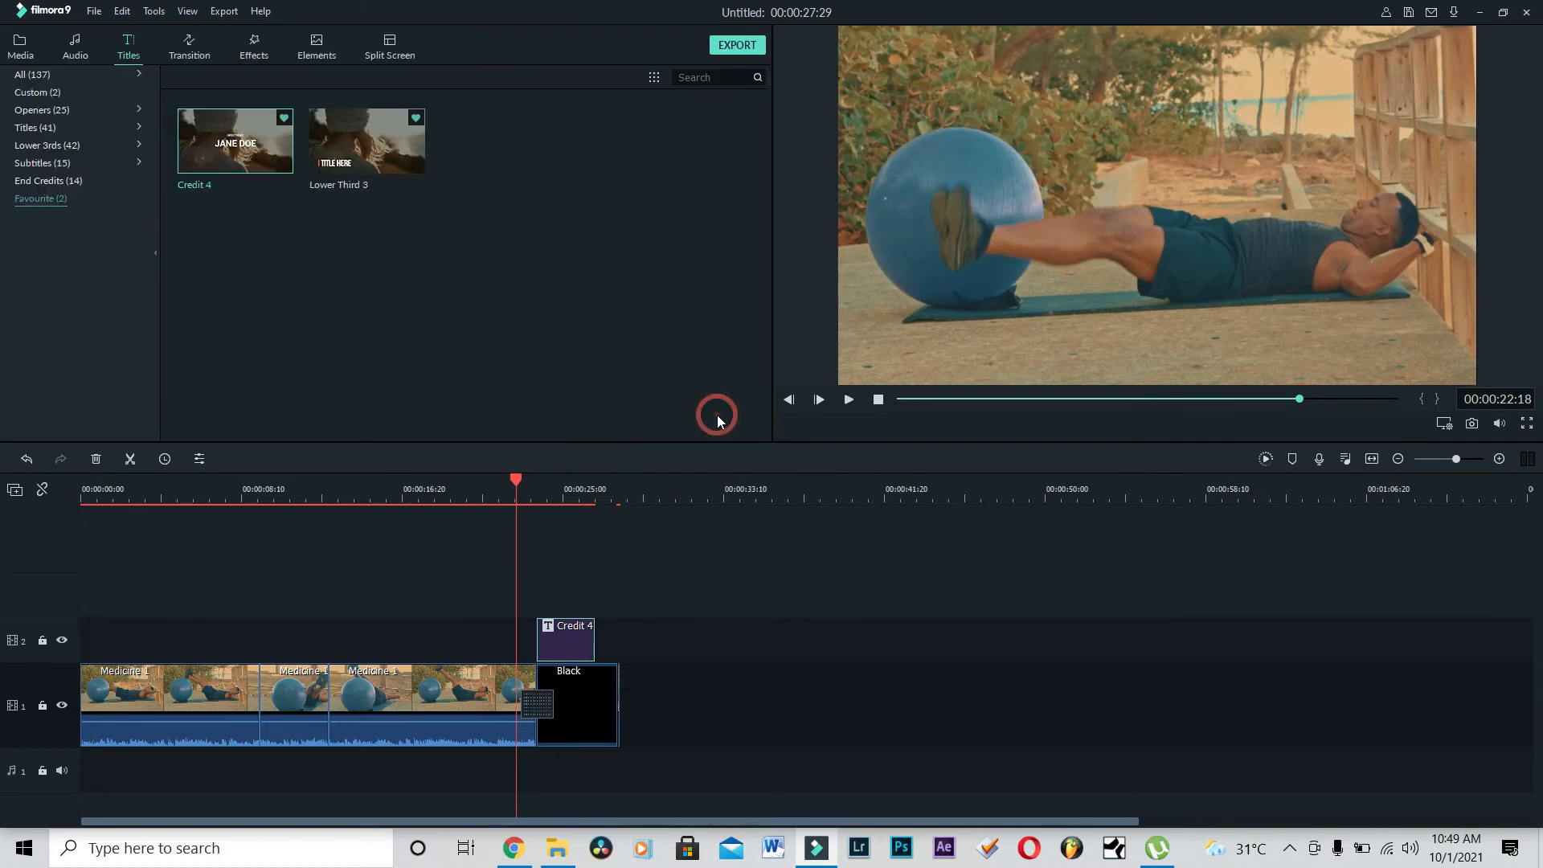
Play the ending from about 00:00:22:18 to check the fade and the closing title
{"action": "key", "text": "space"}
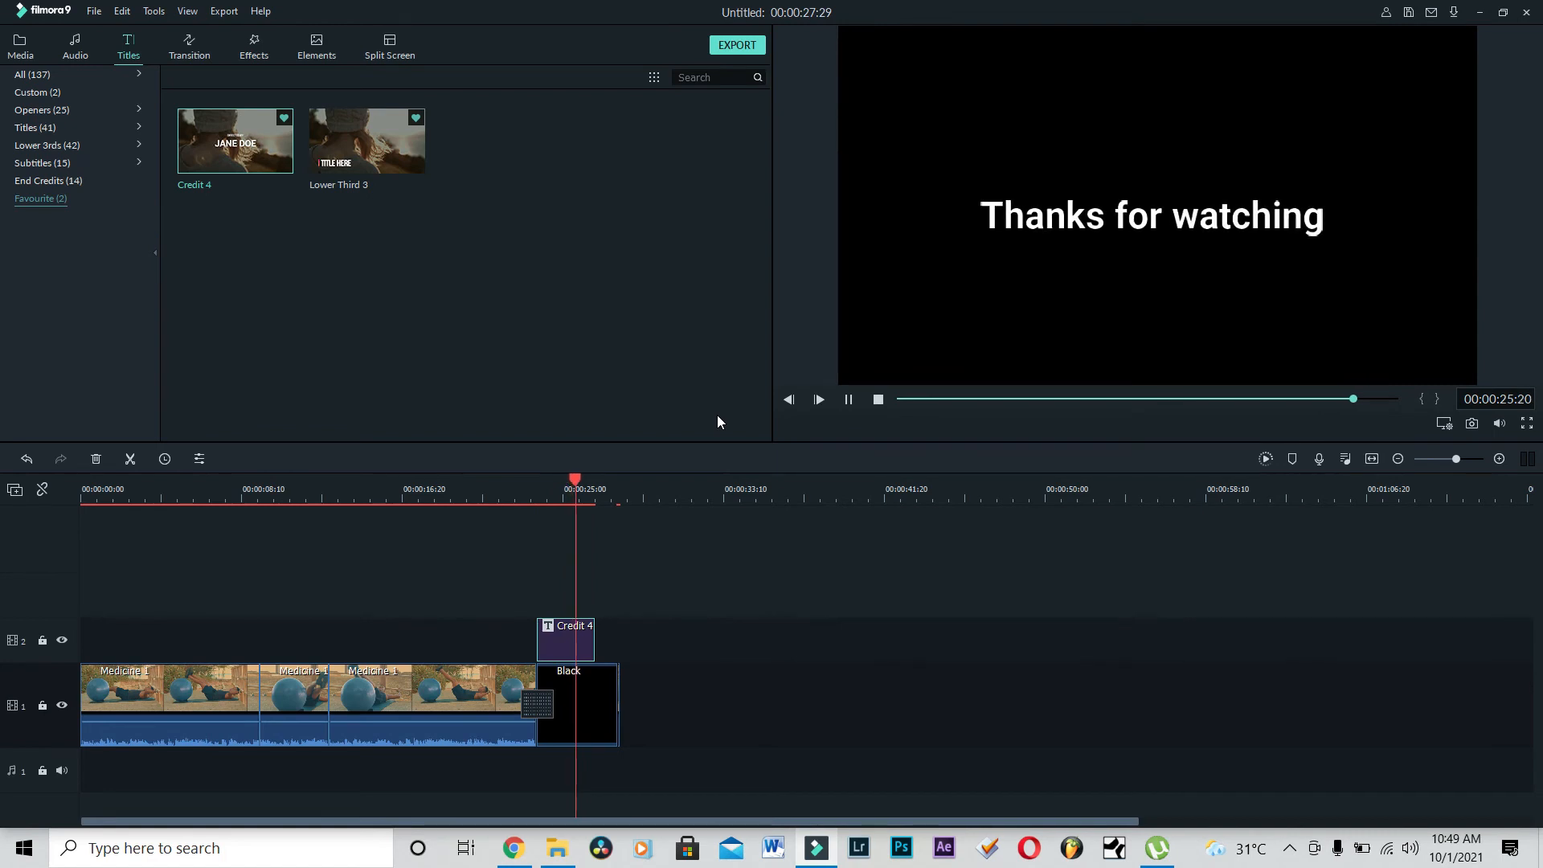
{"action": "key", "text": "space"}
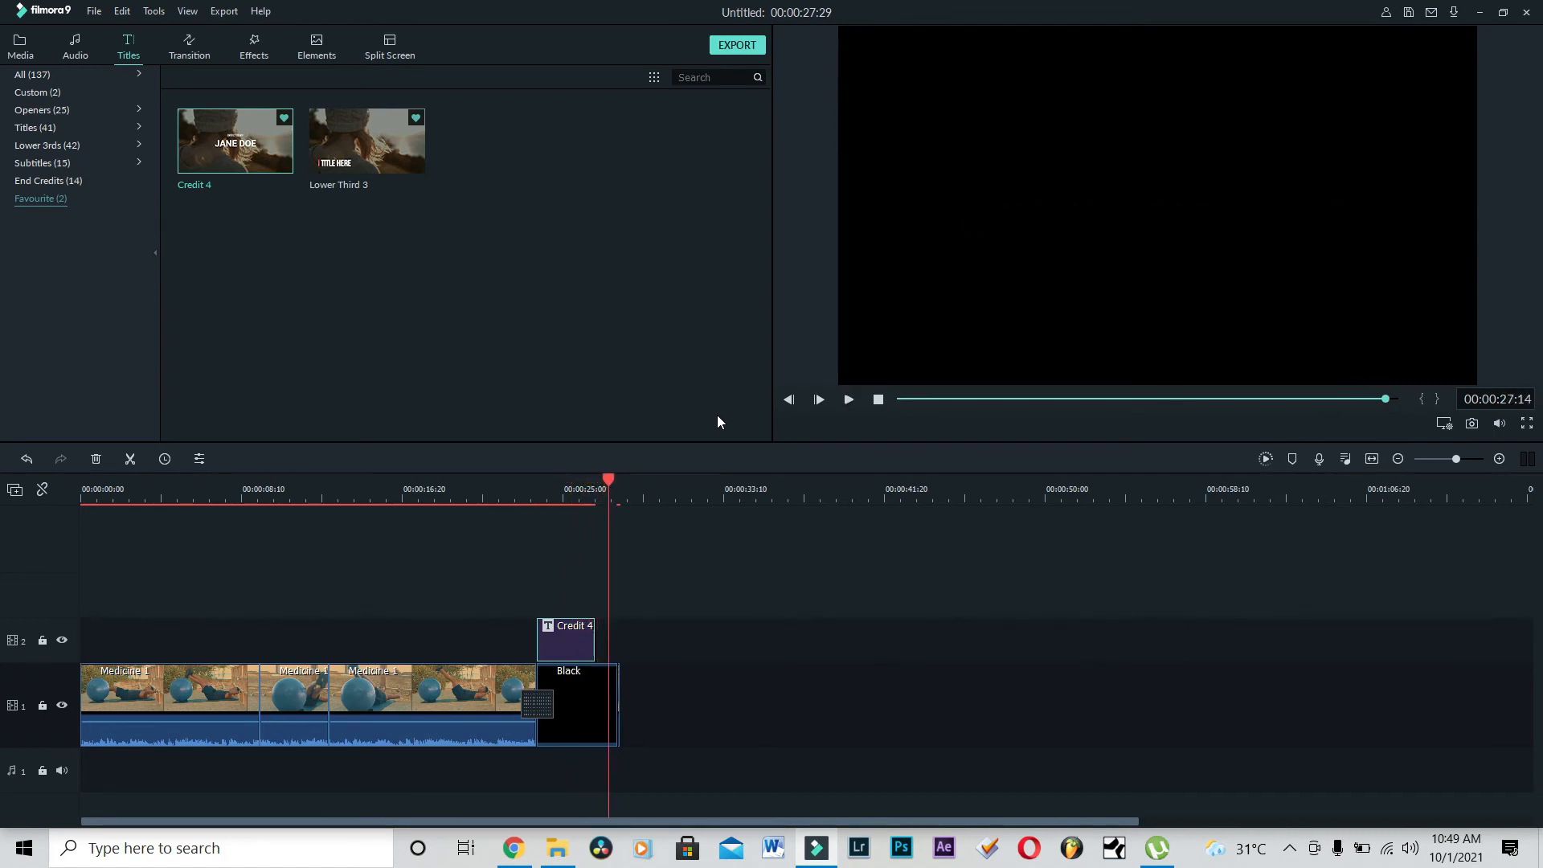
Delete the leftover sliver of Medicine 1 after the Black clip
{"action": "left_click", "coordinate": [597, 695]}
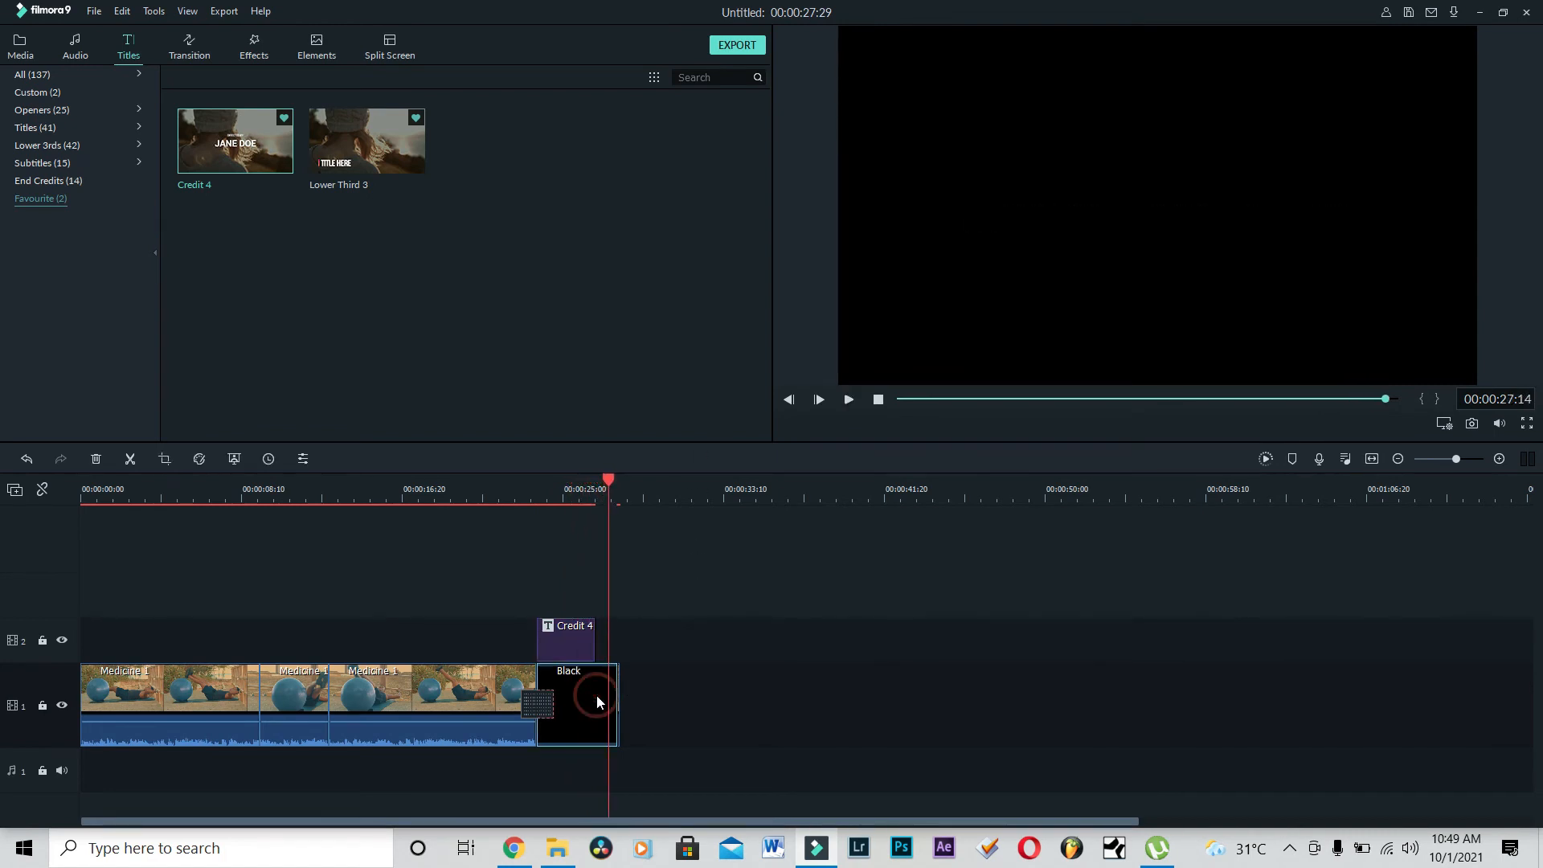
{"action": "left_click", "coordinate": [1500, 459]}
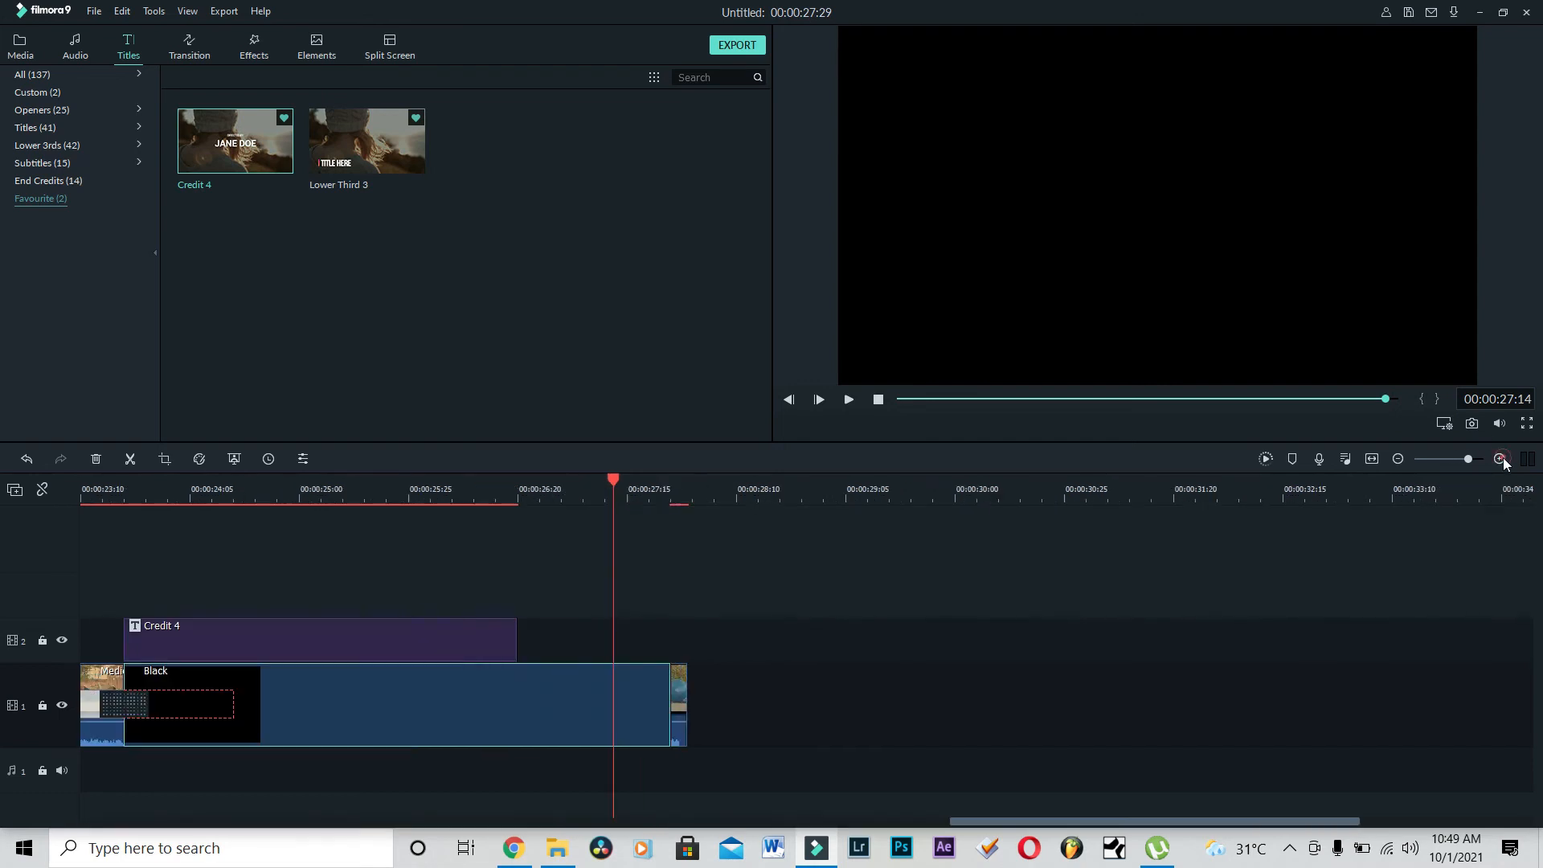
{"action": "left_click", "coordinate": [1499, 459]}
{"action": "left_click", "coordinate": [979, 711]}
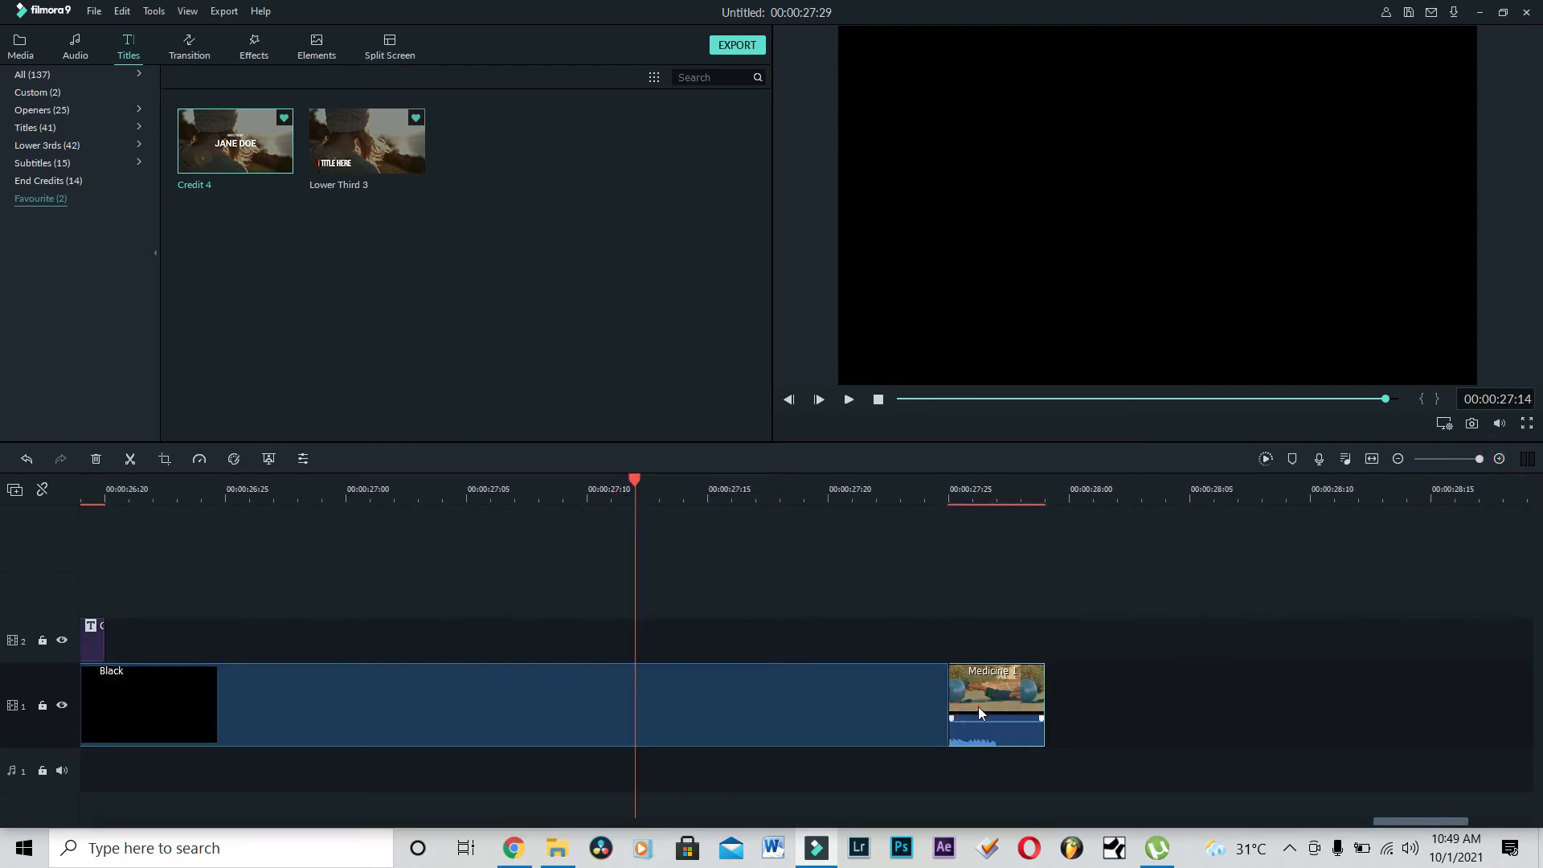
{"action": "key", "text": "Delete"}
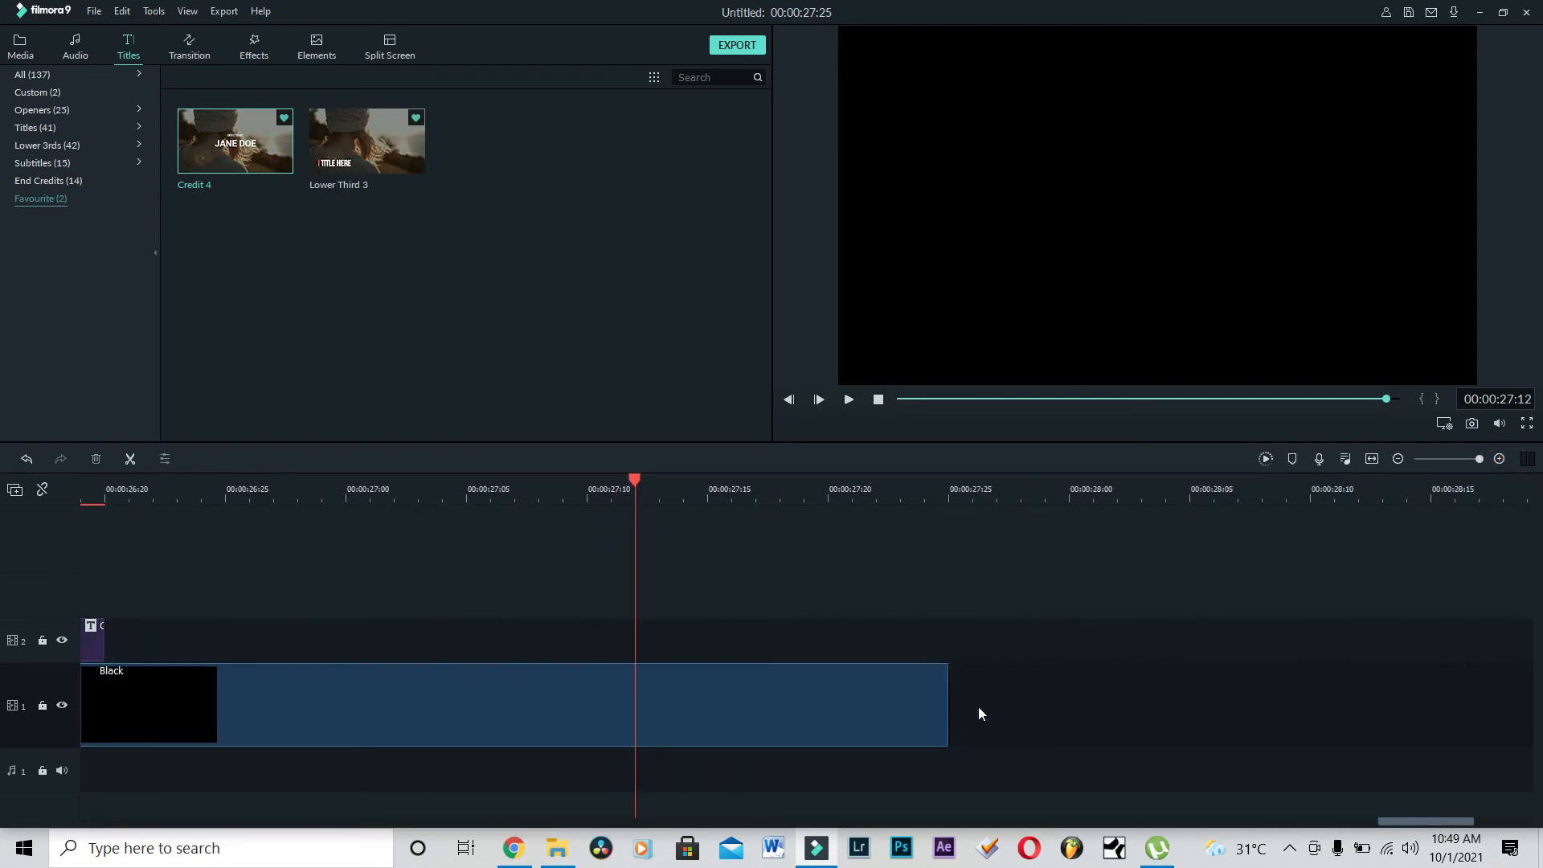
{"action": "left_click", "coordinate": [1397, 458]}
{"action": "left_click", "coordinate": [1397, 458]}
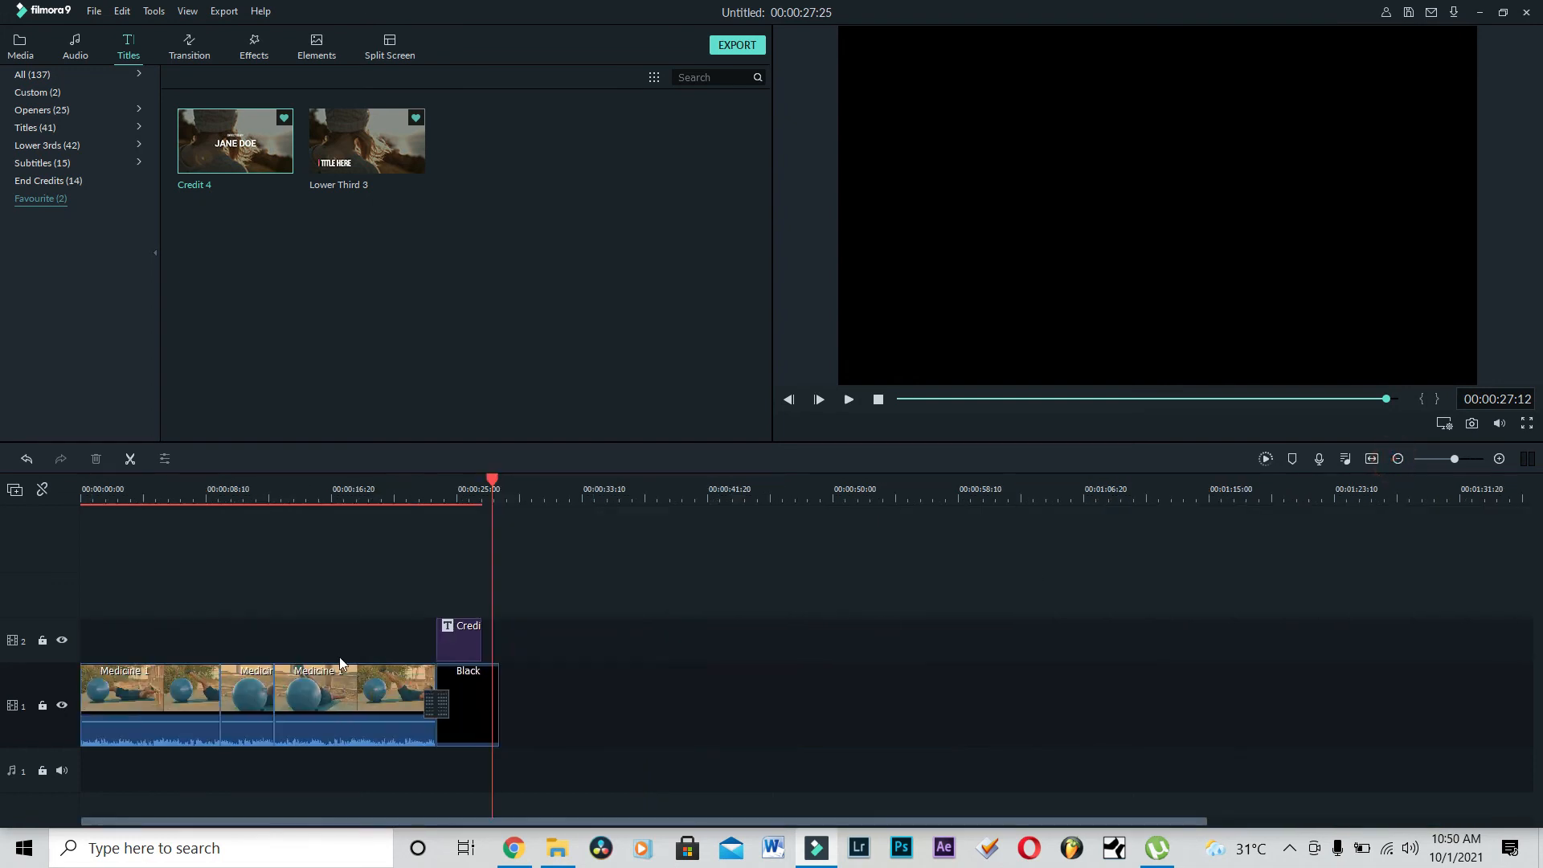
Trim the end of the Black clip to line up with the end of the Credit 4 title
{"action": "left_click", "coordinate": [476, 733]}
{"action": "left_click_drag", "start_coordinate": [499, 715], "coordinate": [481, 714]}
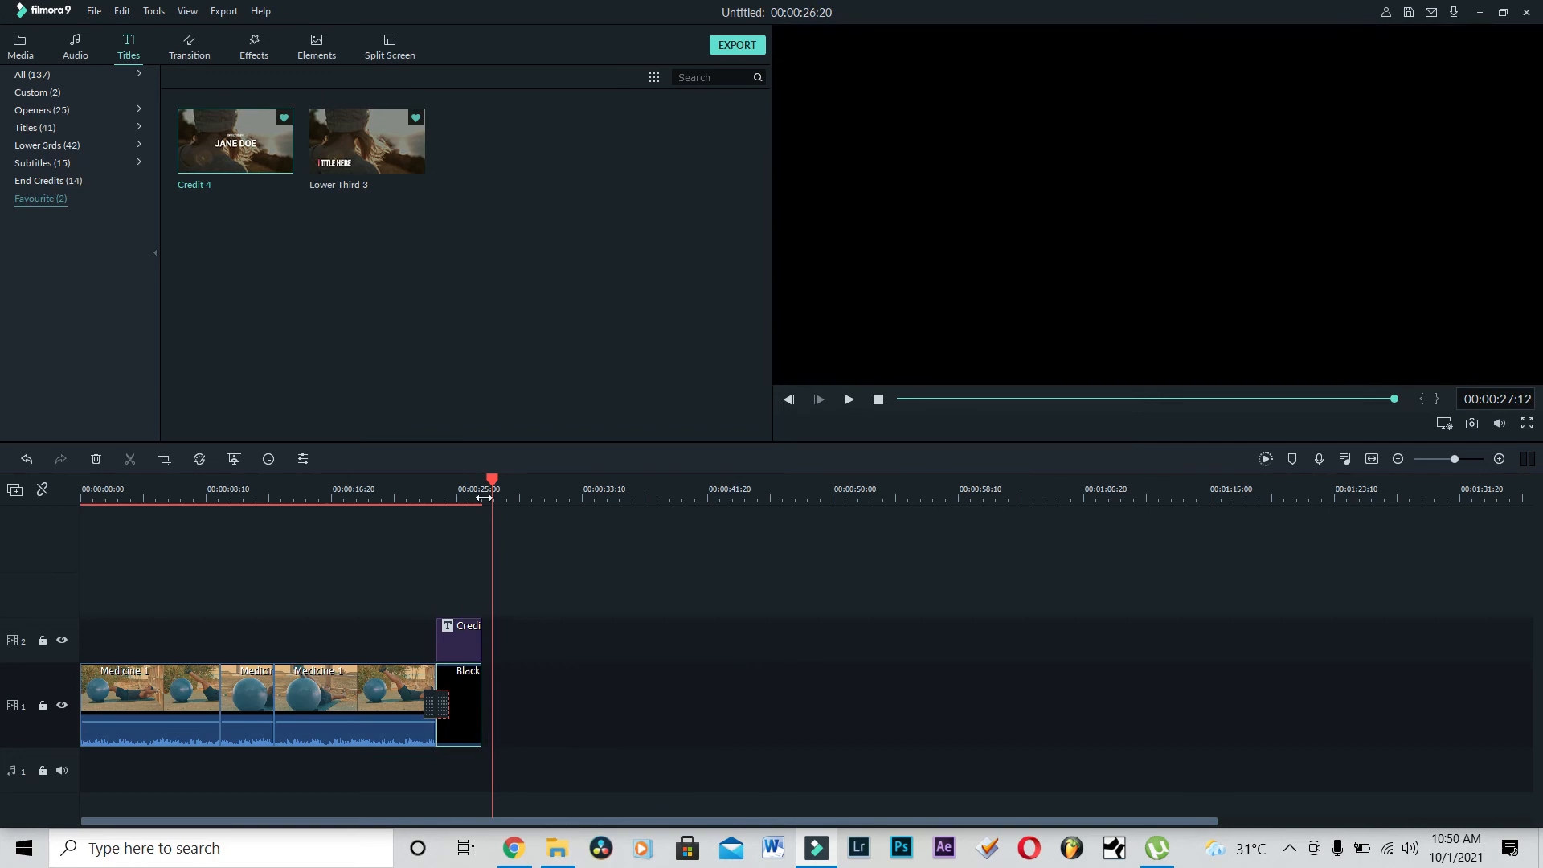
Move the playhead back to about 00:00:22:11 and open the export settings for the finished video
{"action": "left_click_drag", "start_coordinate": [492, 499], "coordinate": [417, 500]}
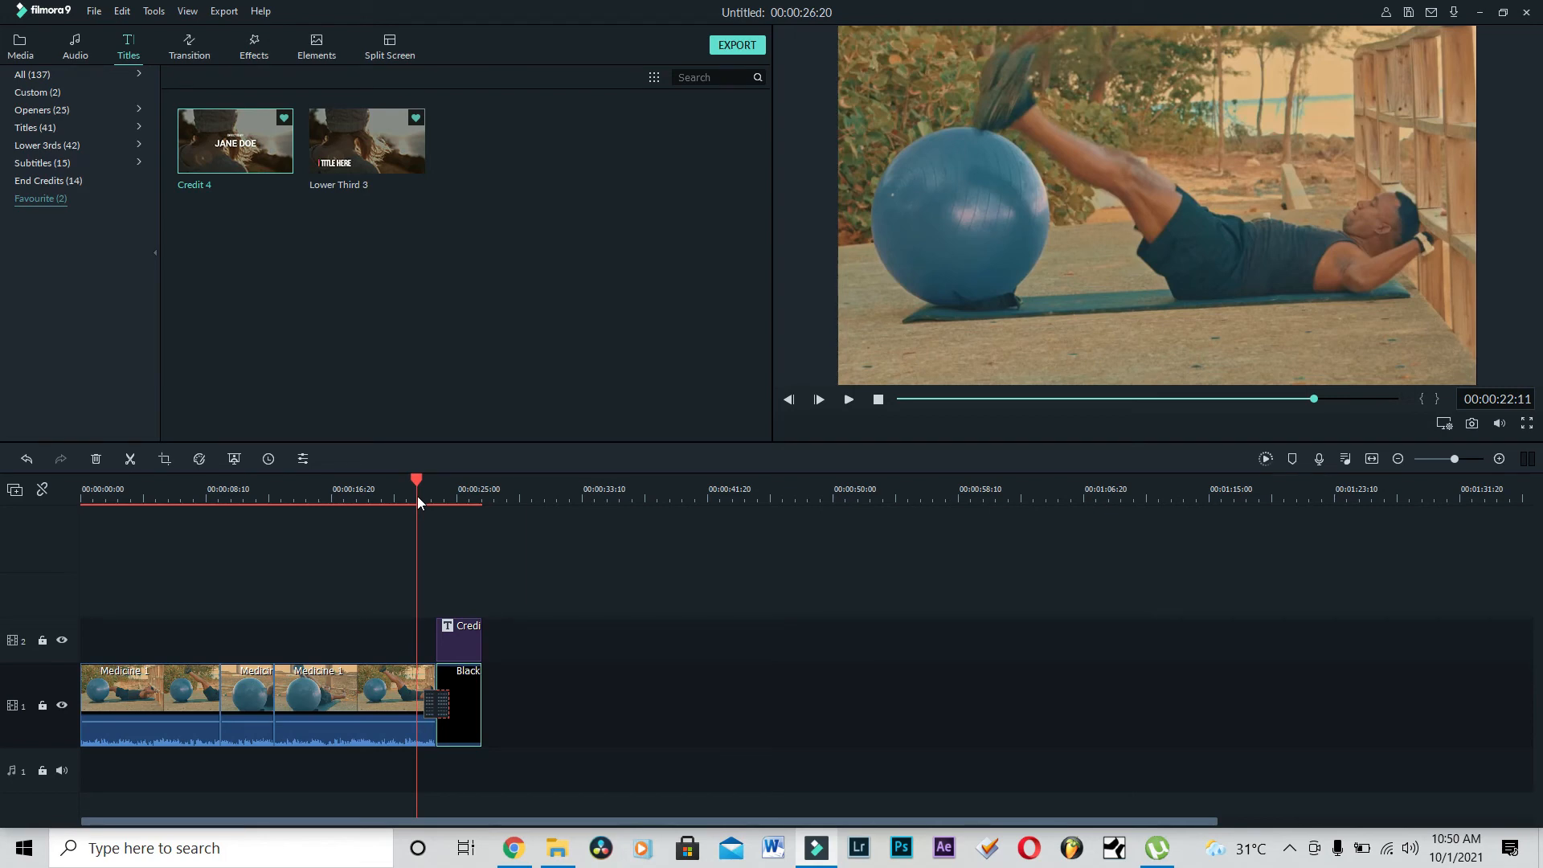
{"action": "left_click", "coordinate": [725, 49]}
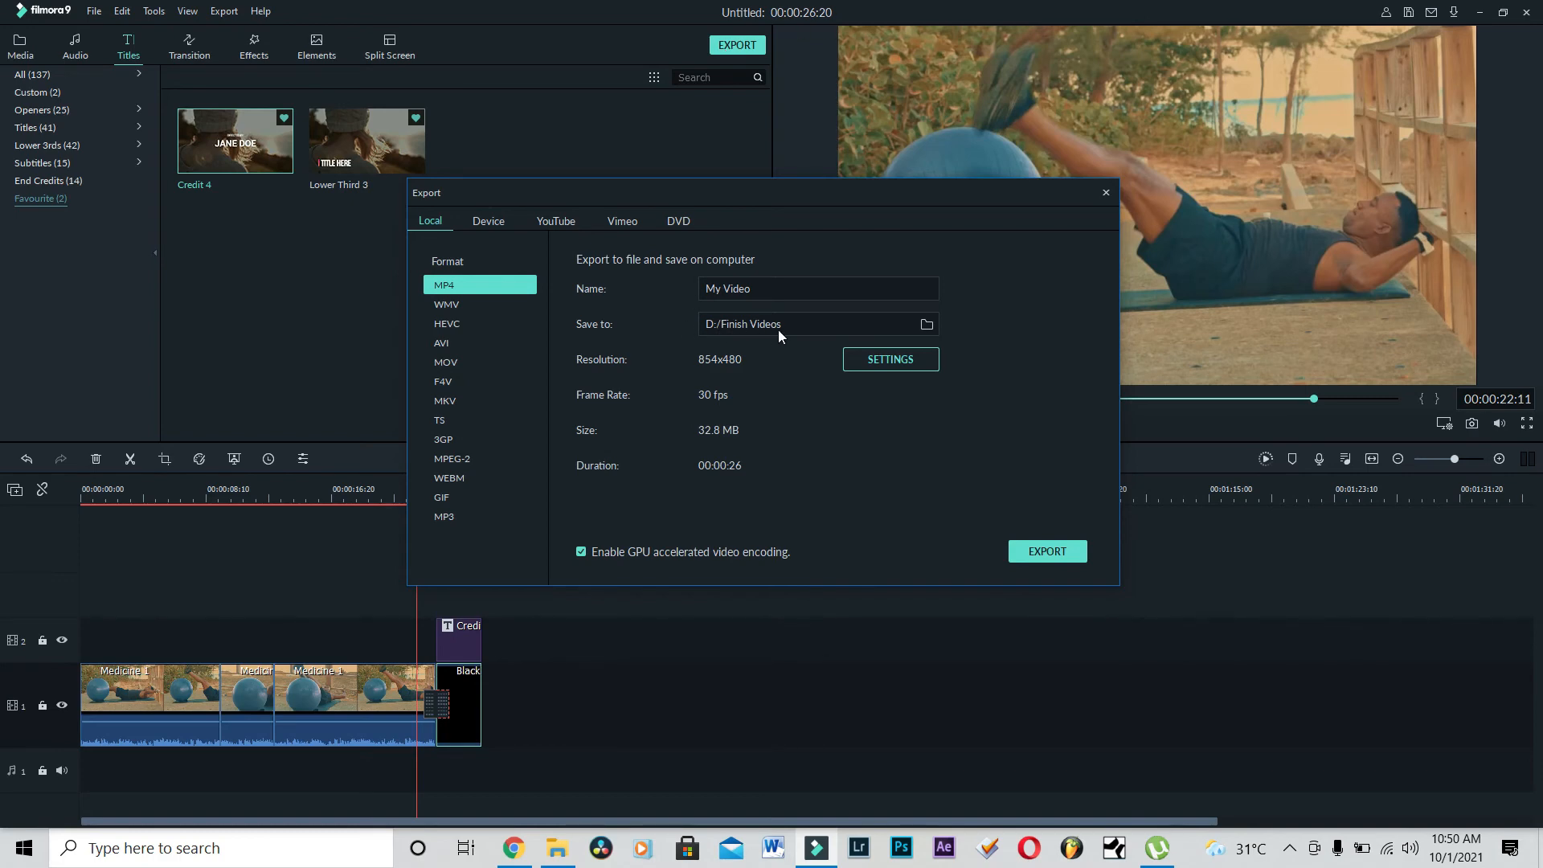
{"action": "left_click", "coordinate": [927, 324]}
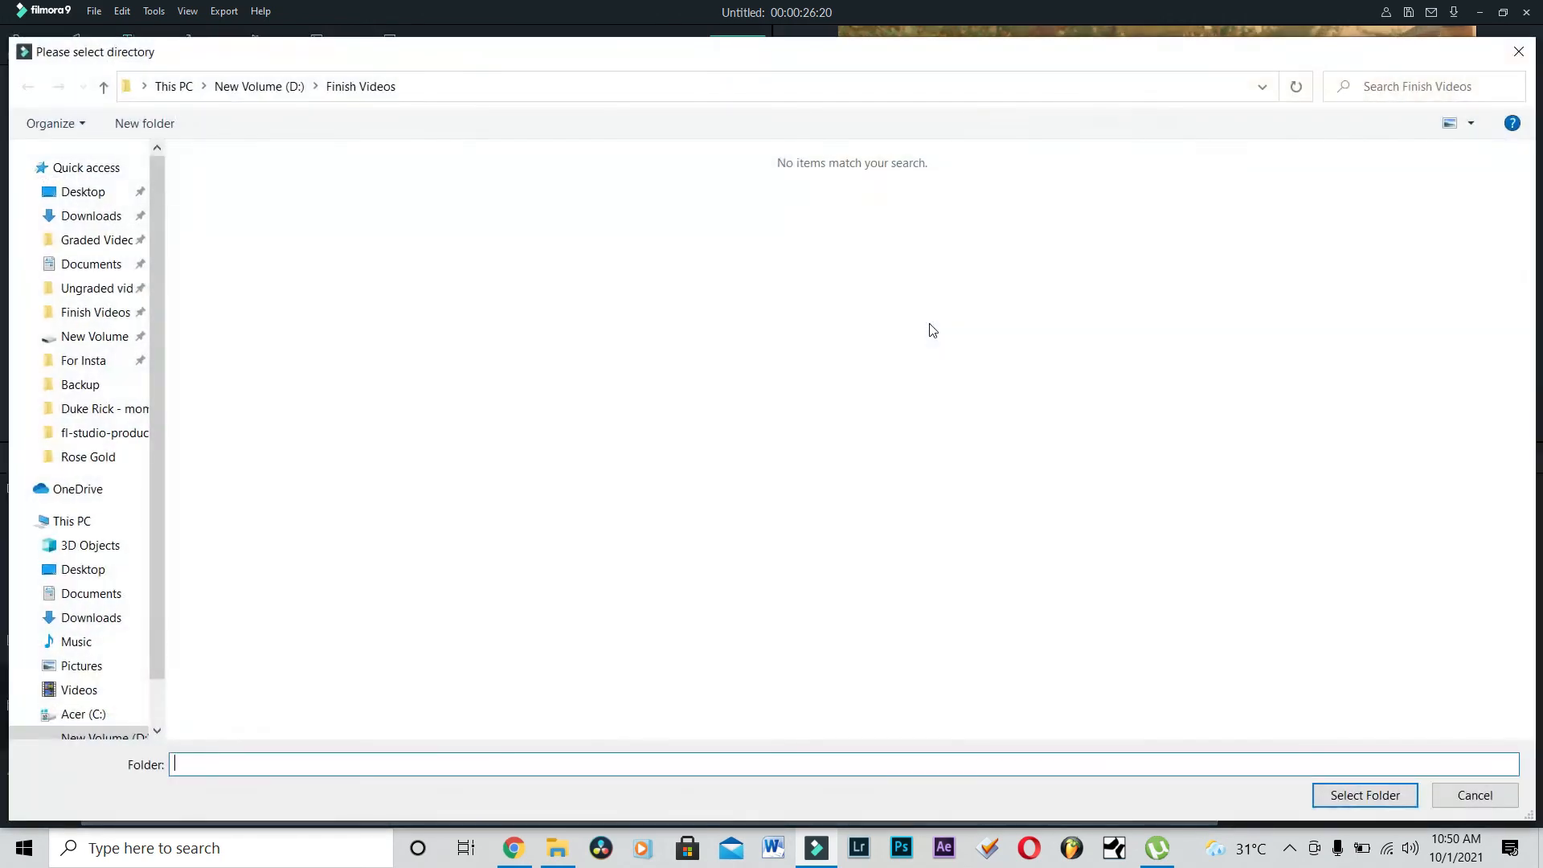
{"action": "left_click", "coordinate": [83, 189]}
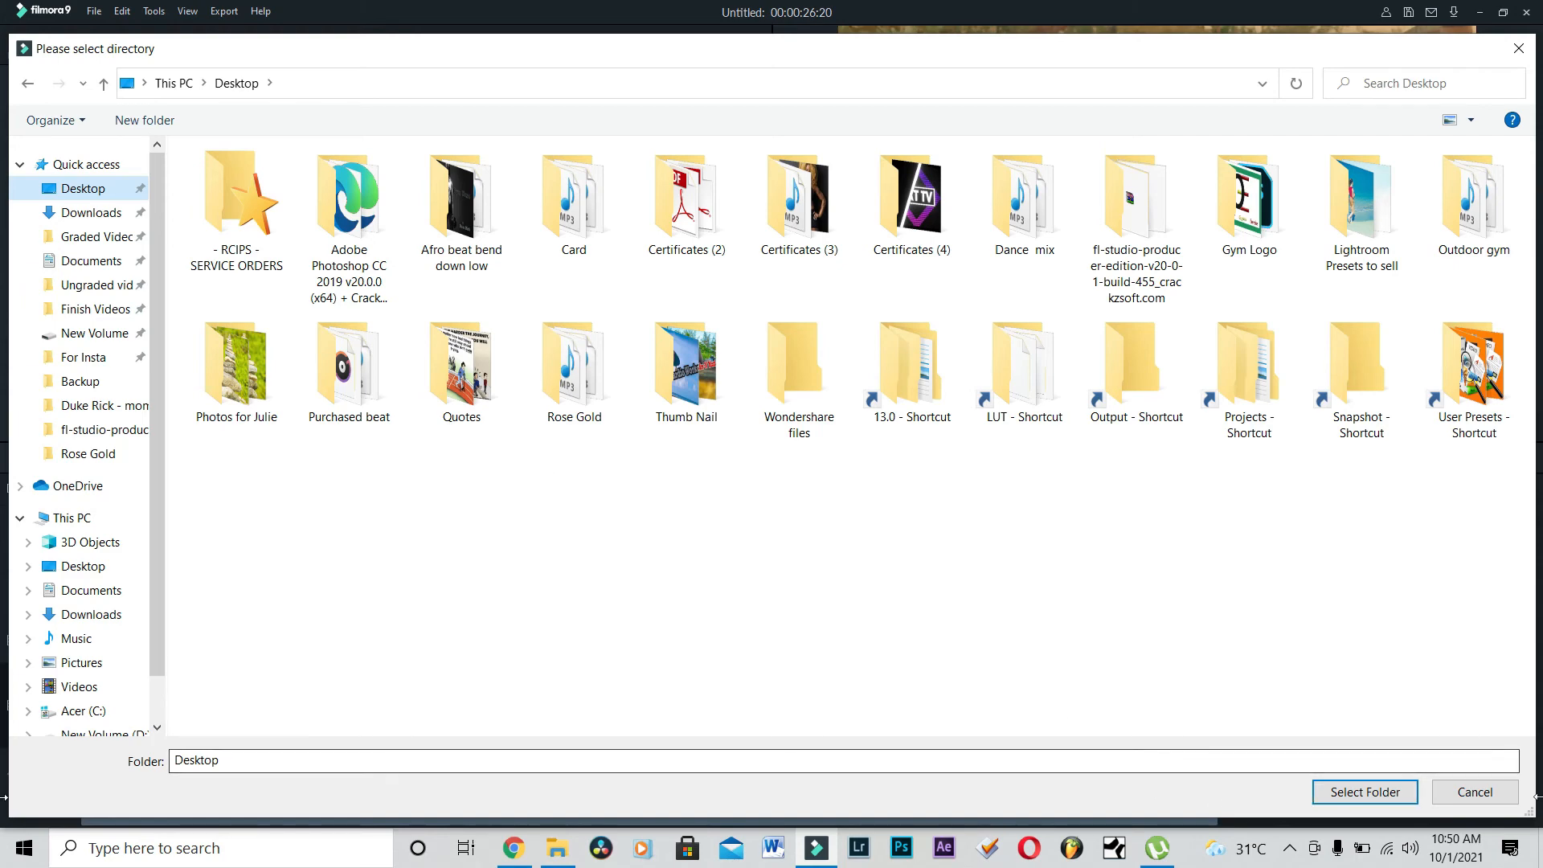
{"action": "left_click", "coordinate": [1467, 790]}
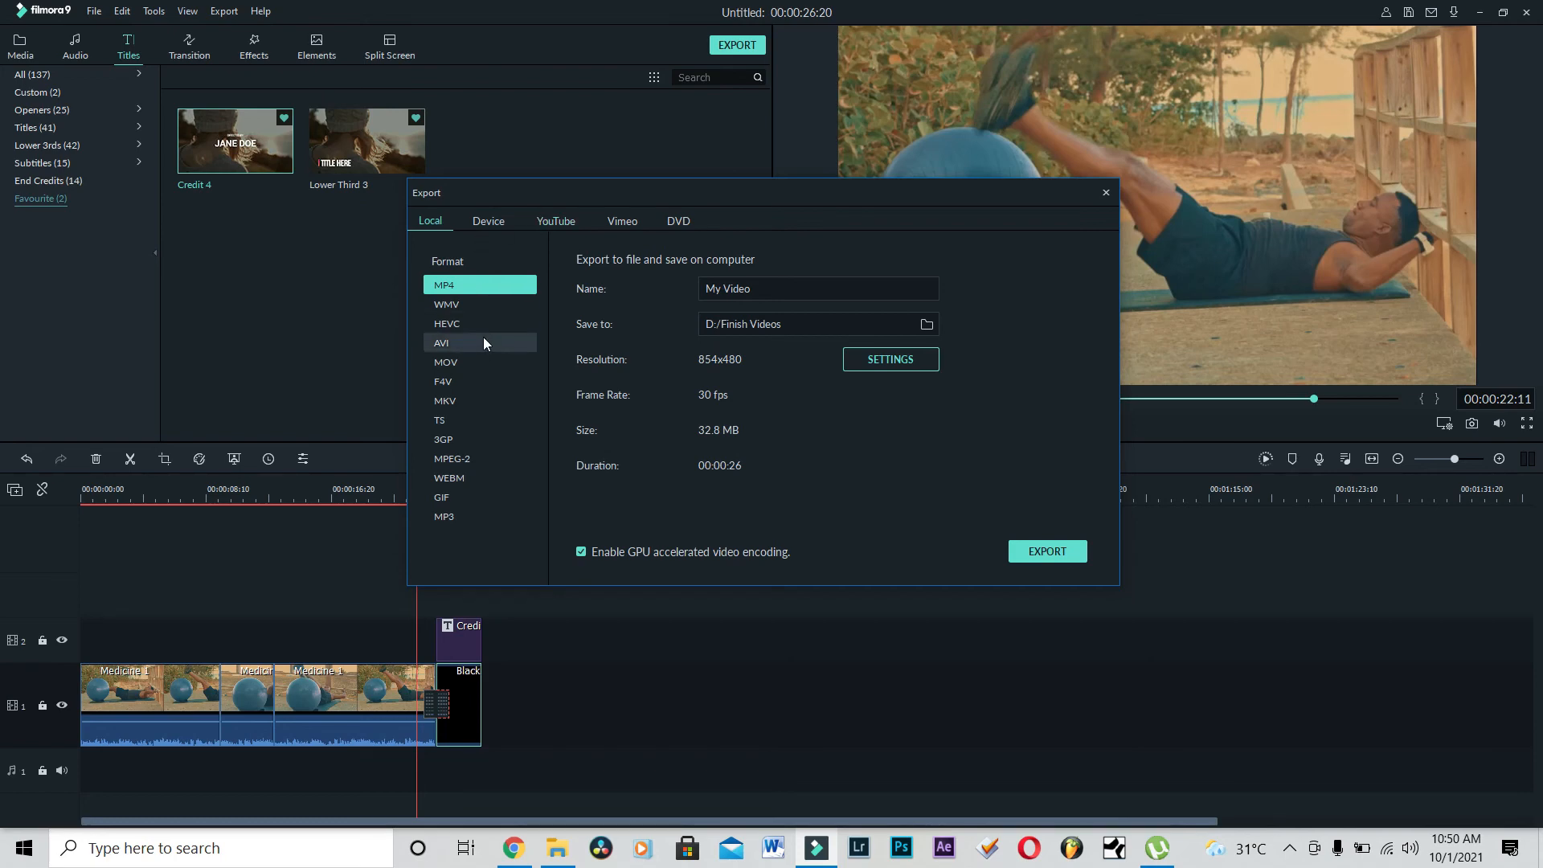
Look through the Device, YouTube, Vimeo and DVD export options and return to the Local export with MP4
{"action": "left_click", "coordinate": [489, 223]}
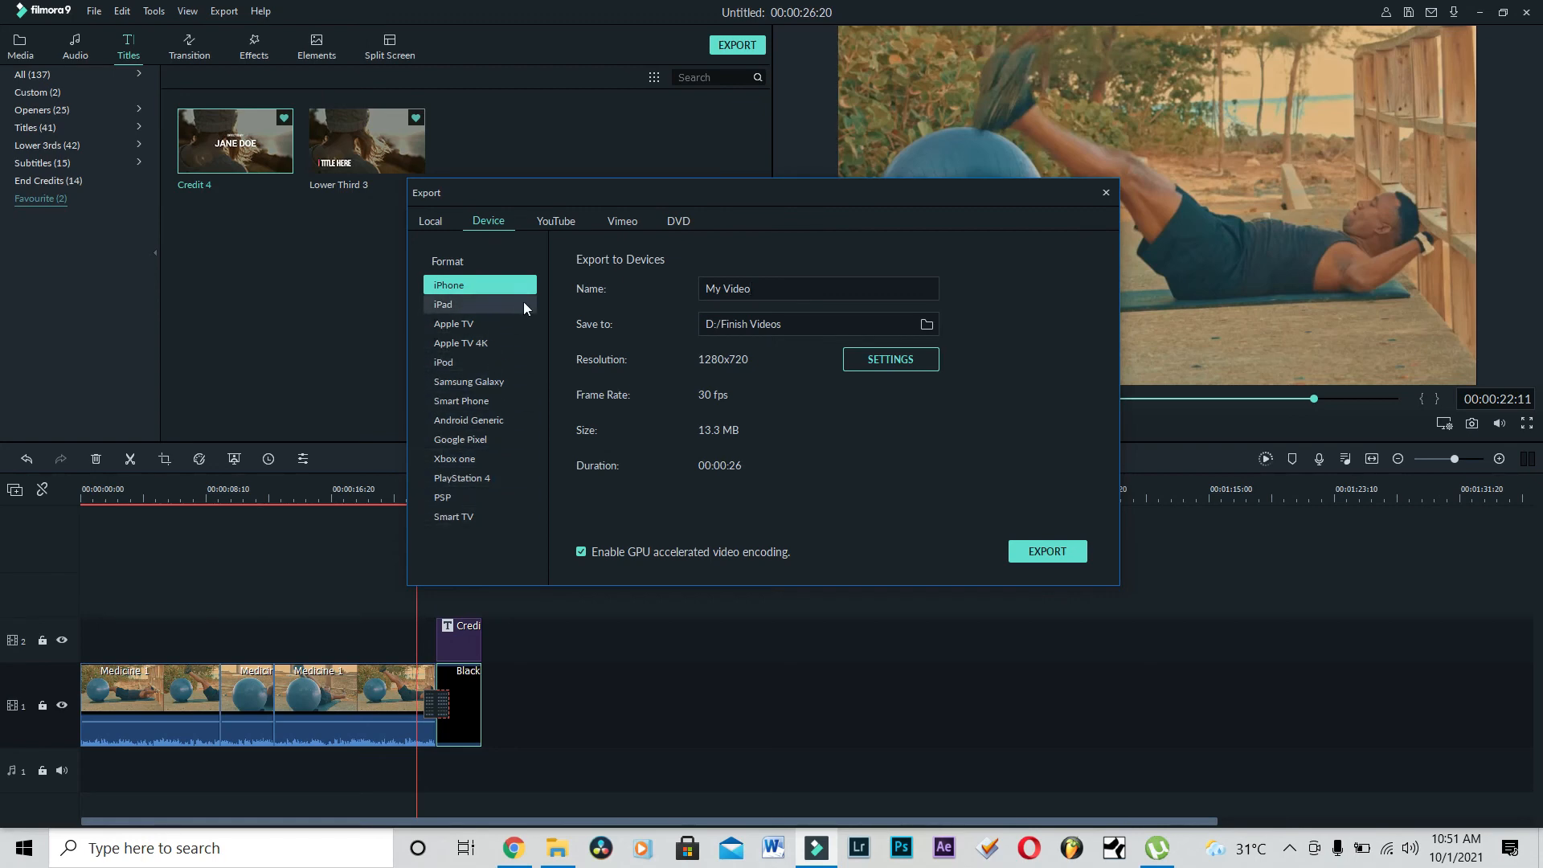
{"action": "left_click", "coordinate": [556, 213]}
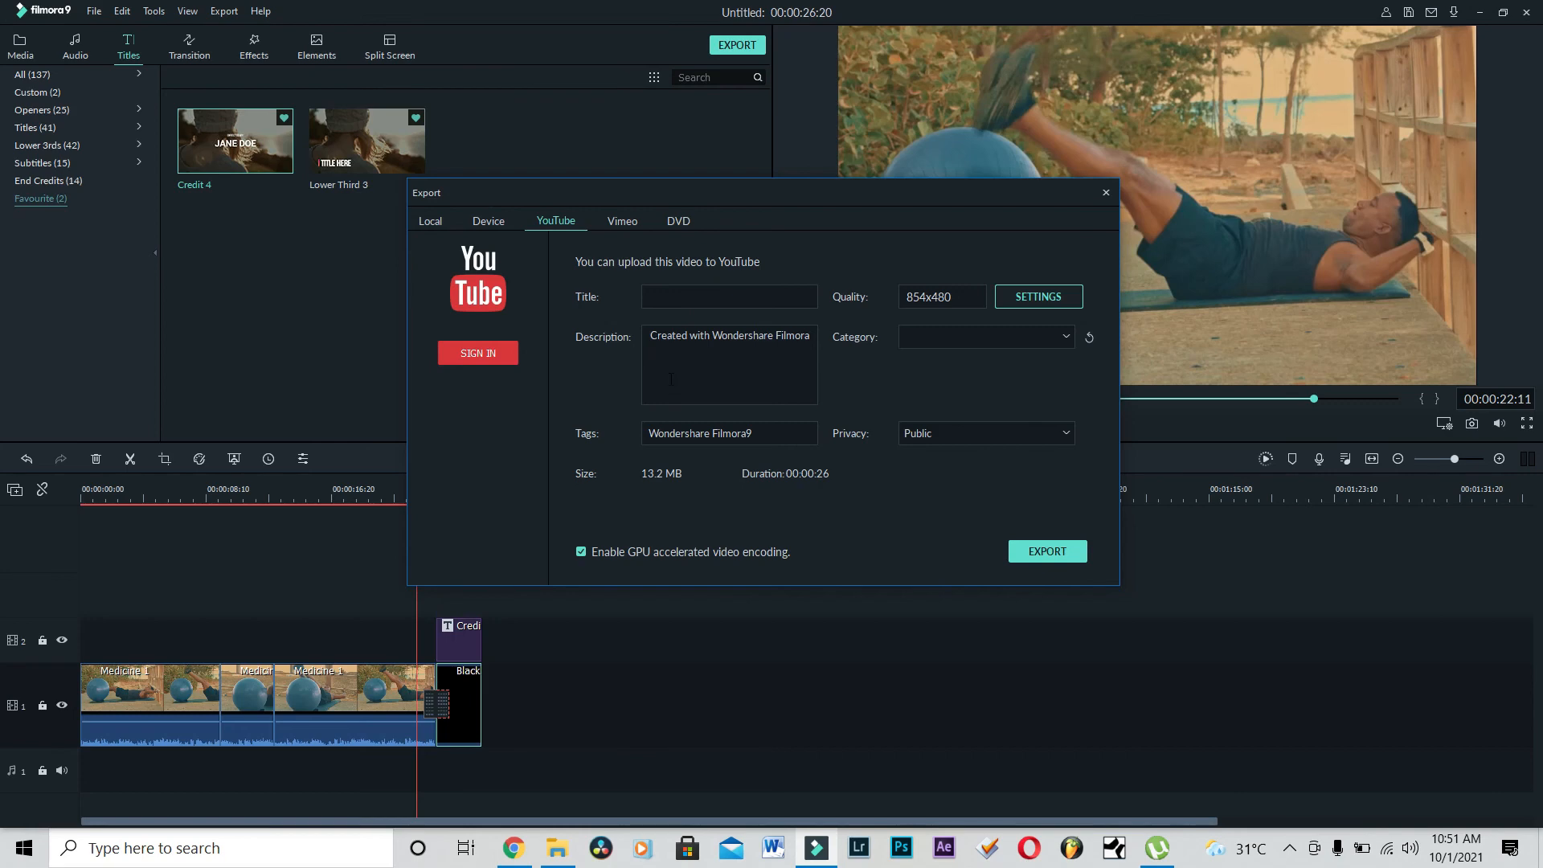
{"action": "left_click", "coordinate": [619, 225]}
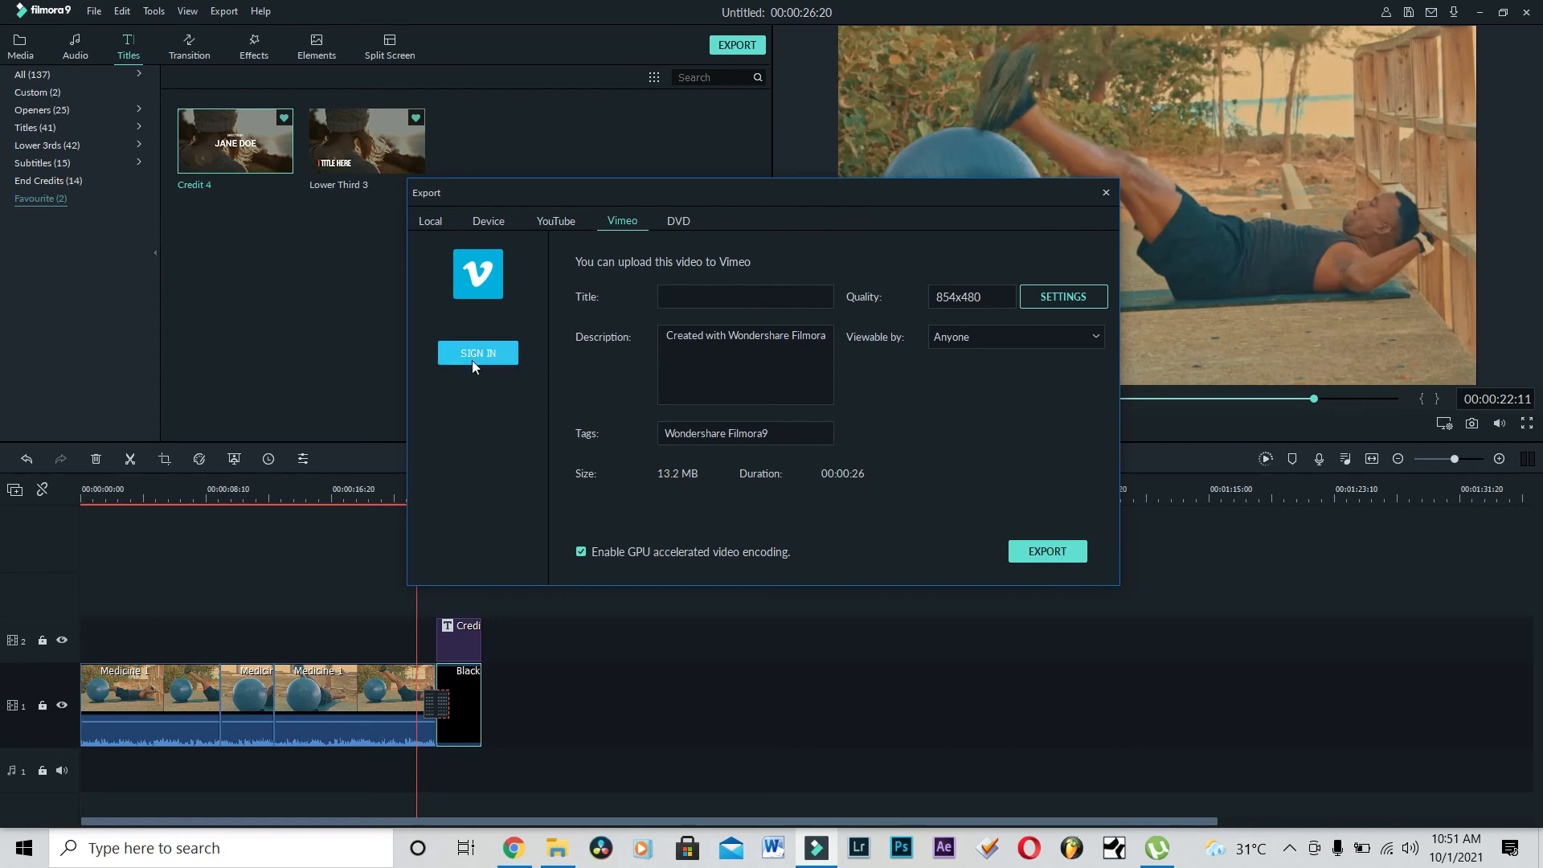
{"action": "left_click", "coordinate": [677, 223]}
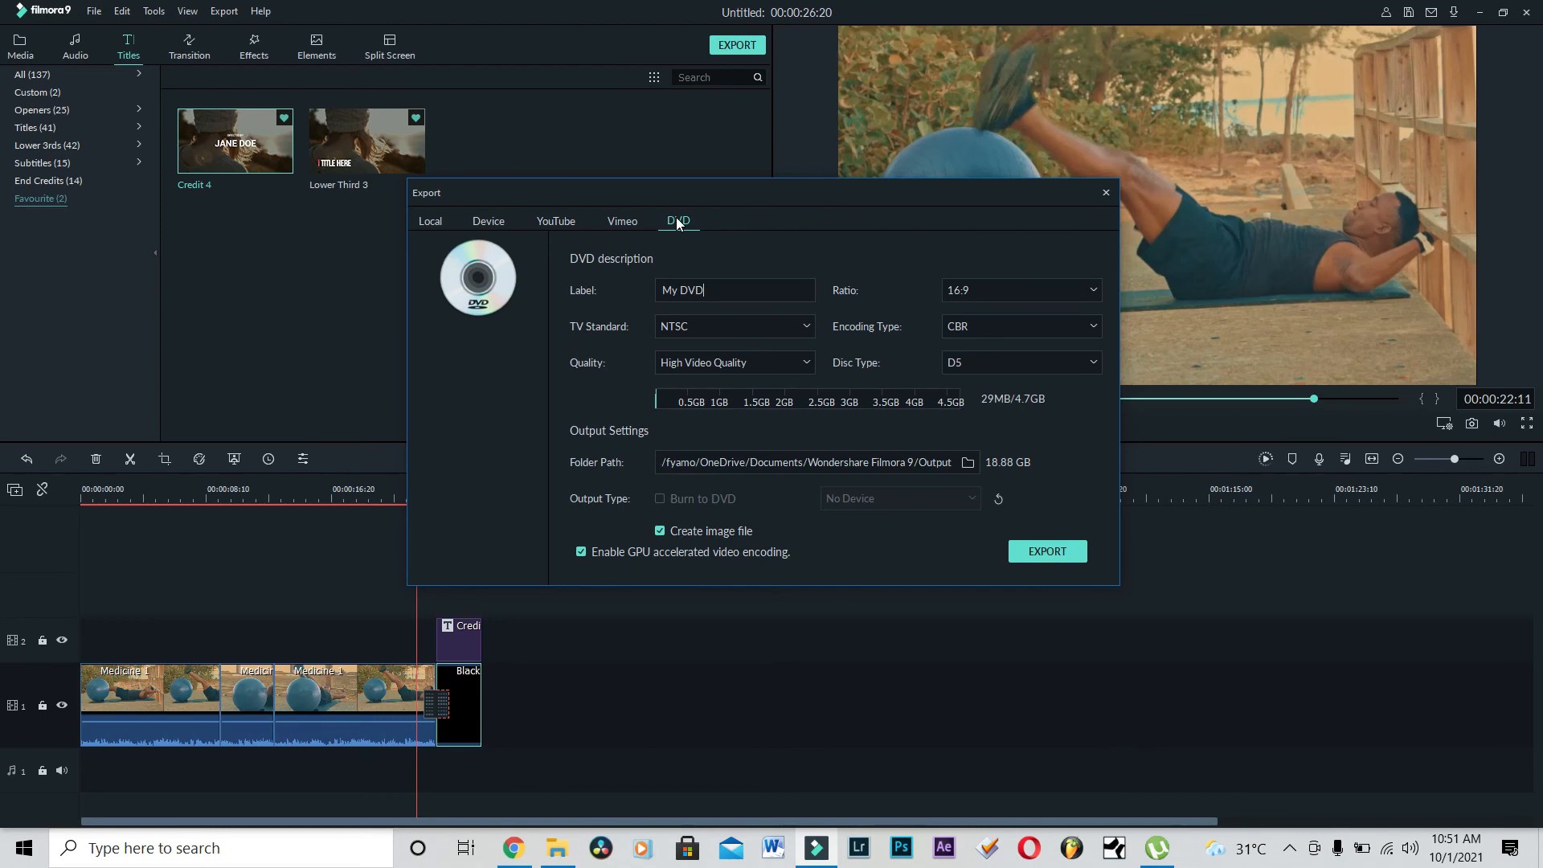
{"action": "left_click", "coordinate": [564, 225]}
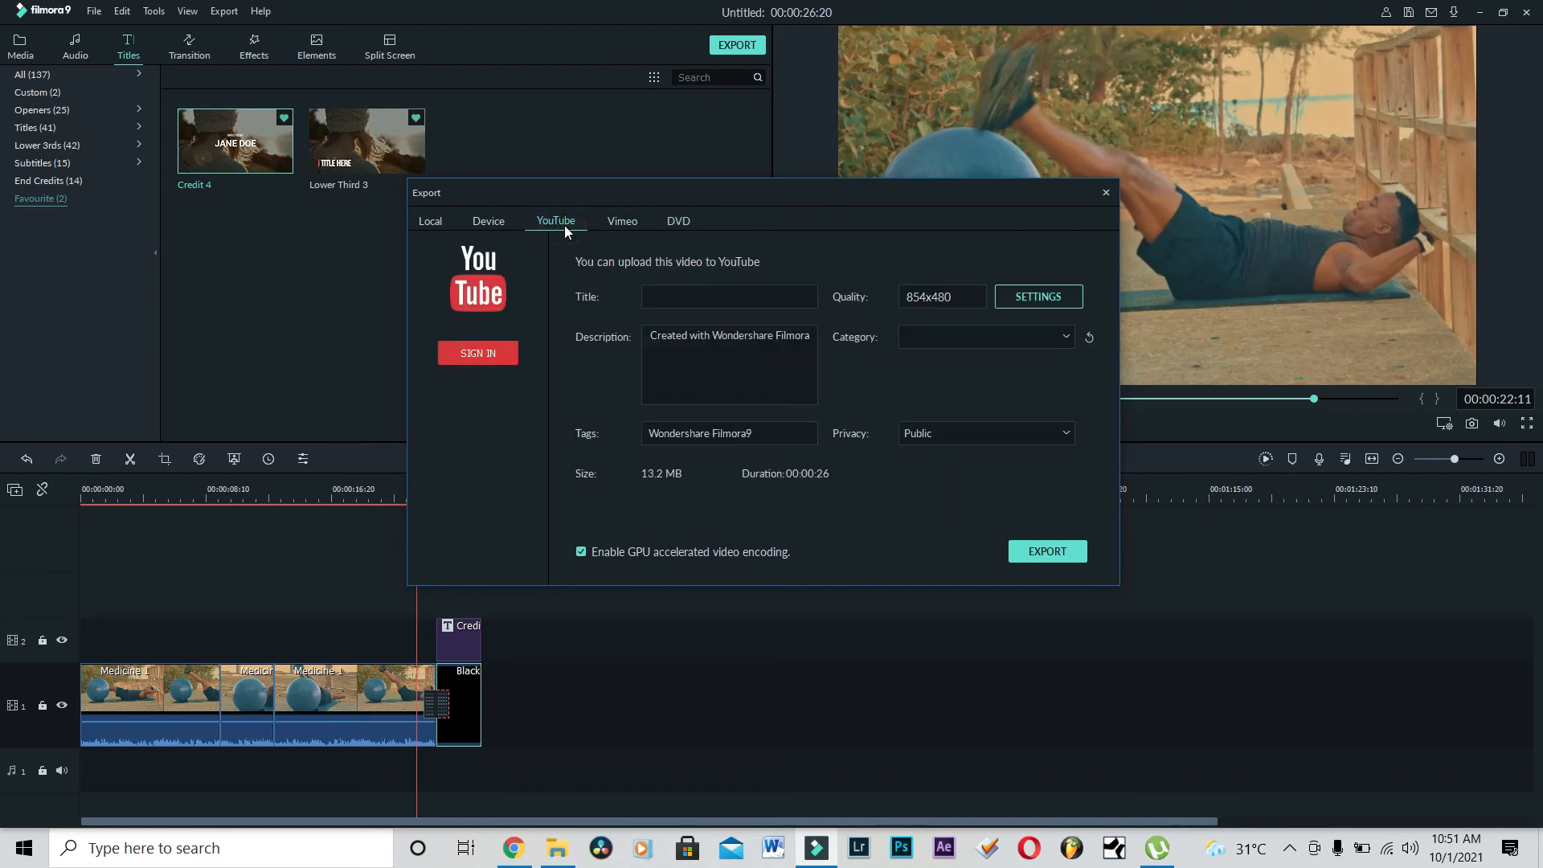
{"action": "left_click", "coordinate": [430, 221]}
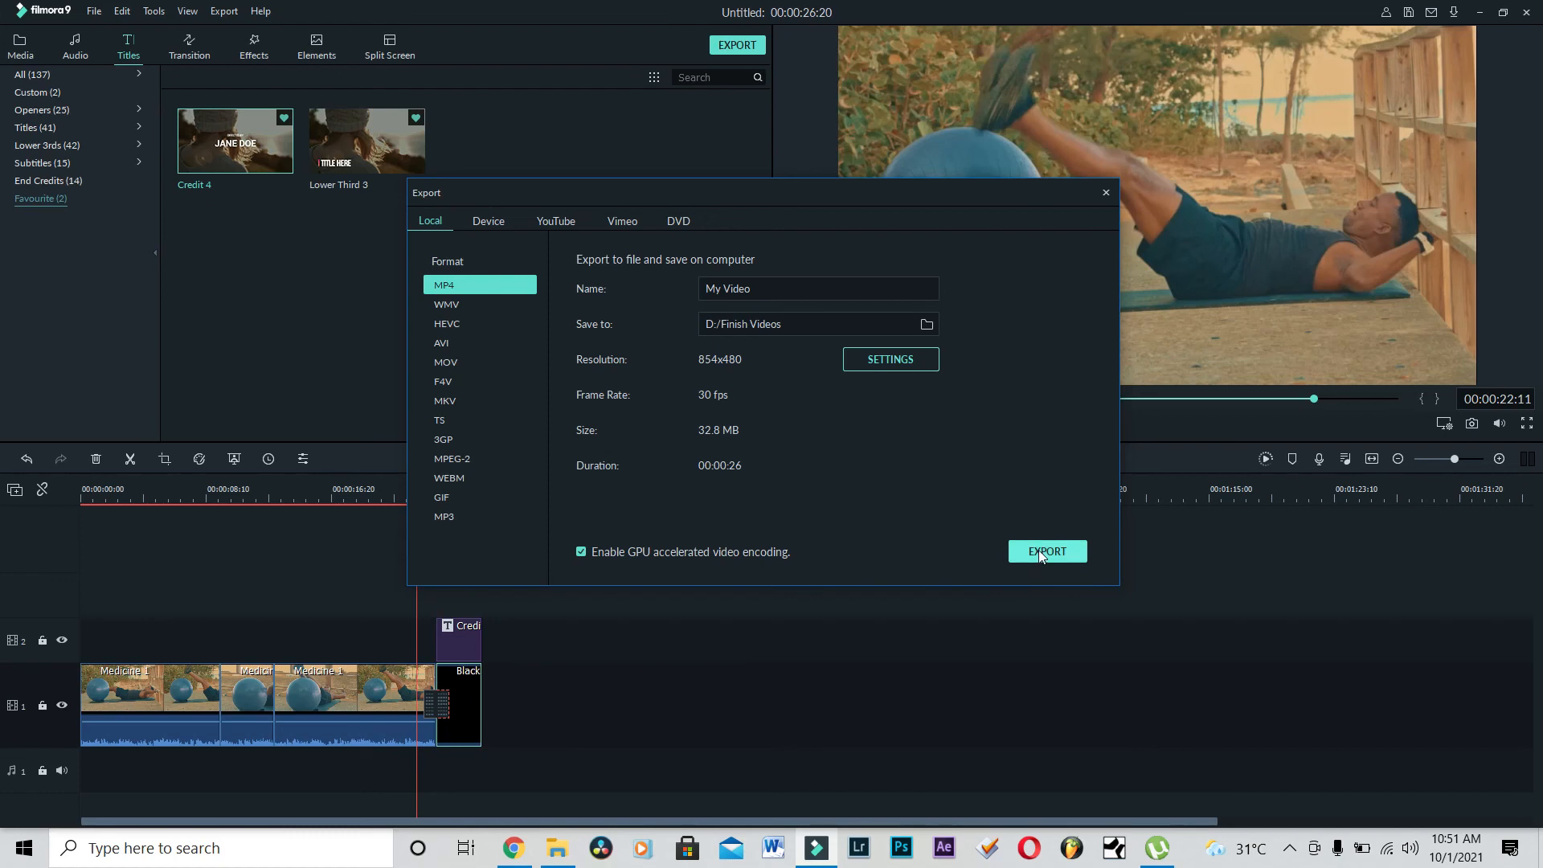
Choose a quality preset in the MP4 settings and export the video as My Video to D:/Finish Videos
{"action": "left_click", "coordinate": [866, 360]}
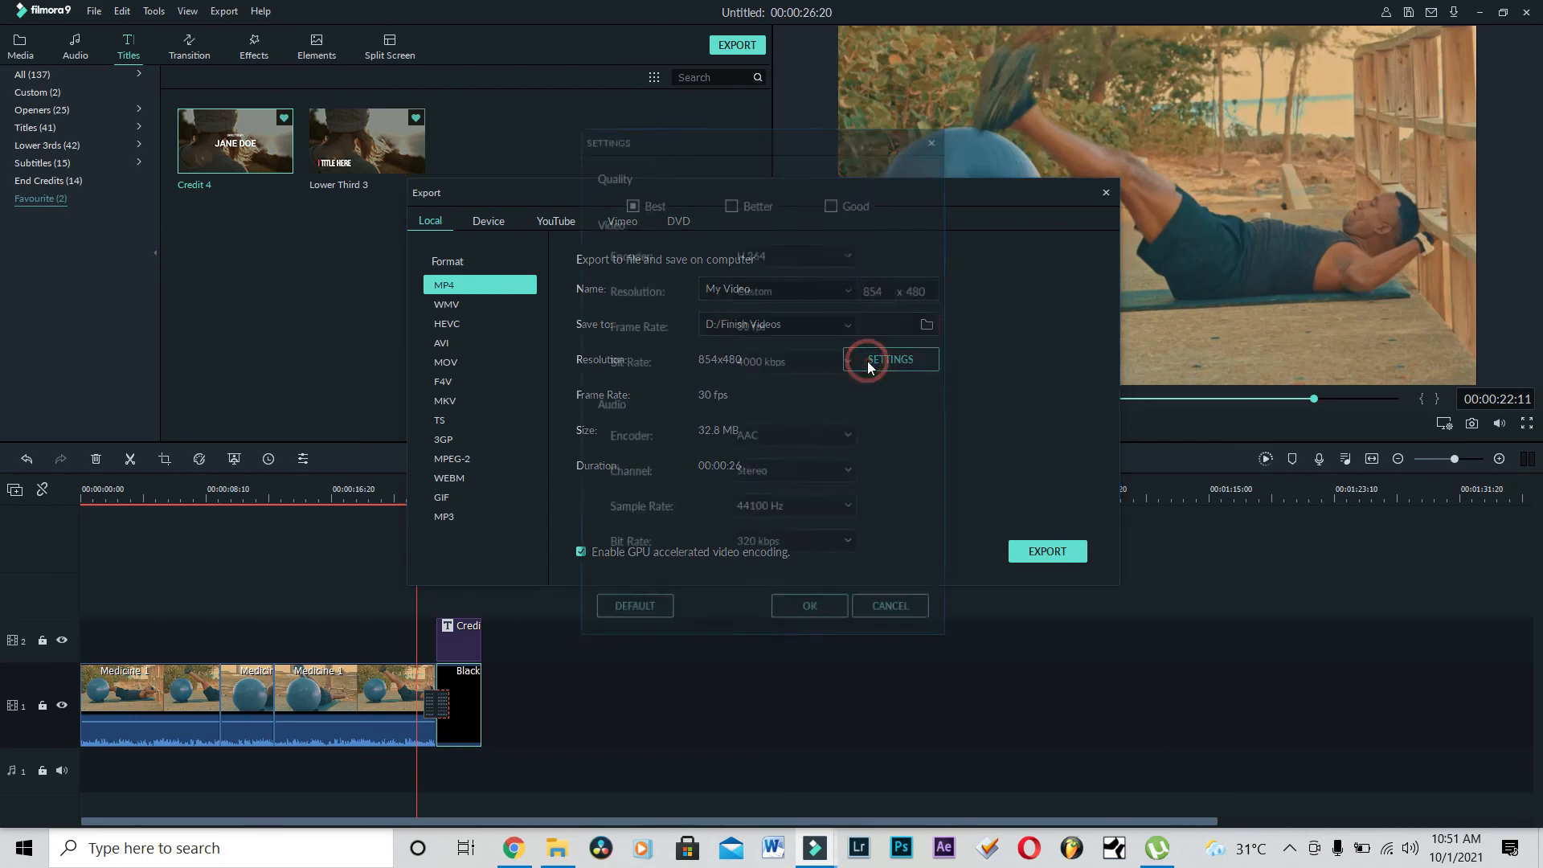
{"action": "left_click", "coordinate": [730, 203]}
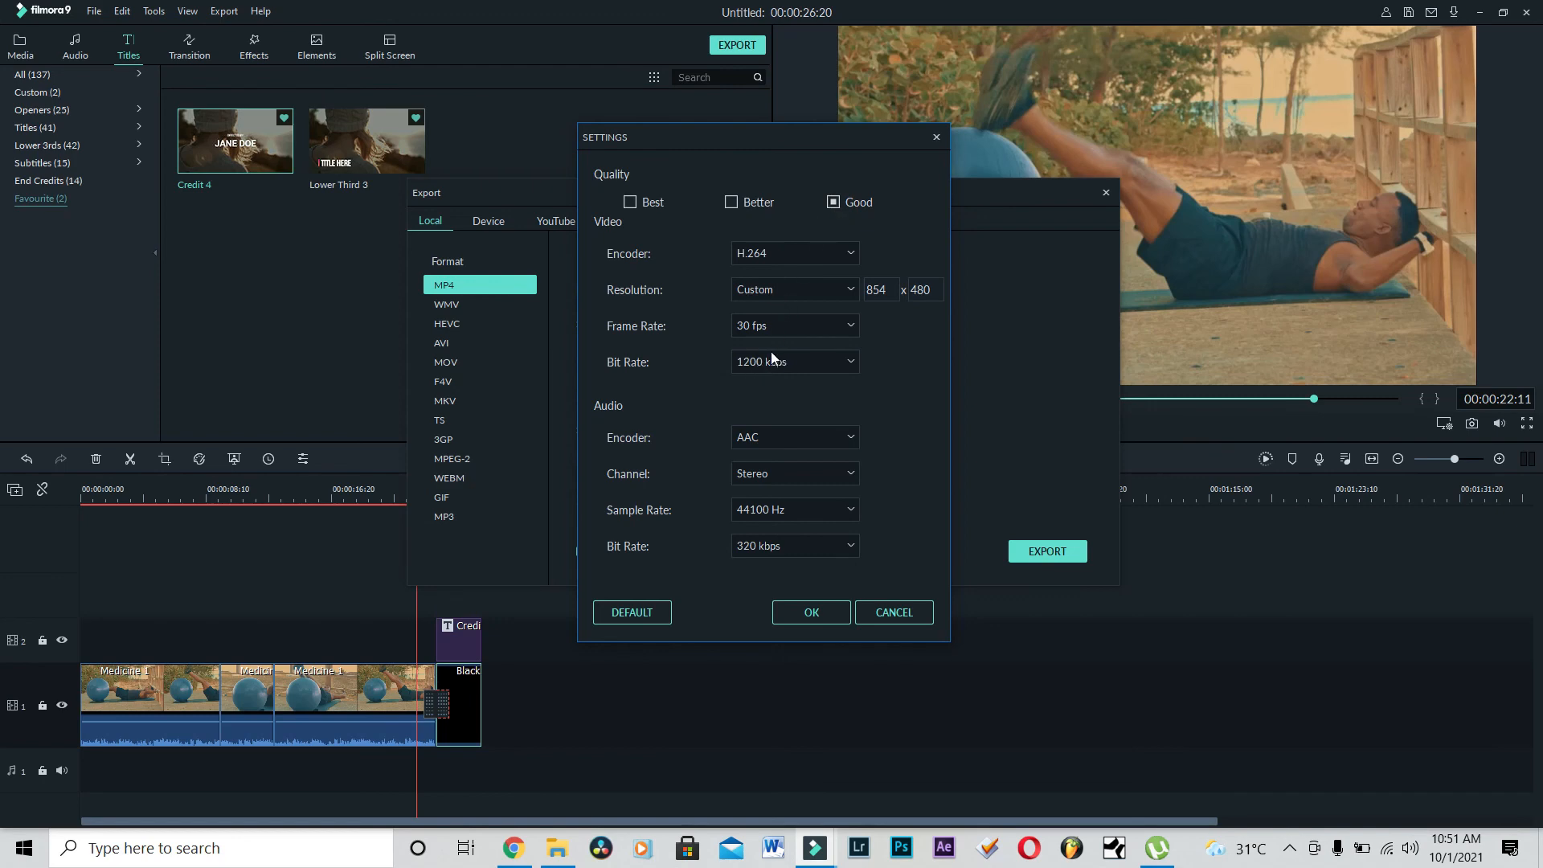
{"action": "left_click", "coordinate": [630, 202]}
{"action": "left_click", "coordinate": [833, 613]}
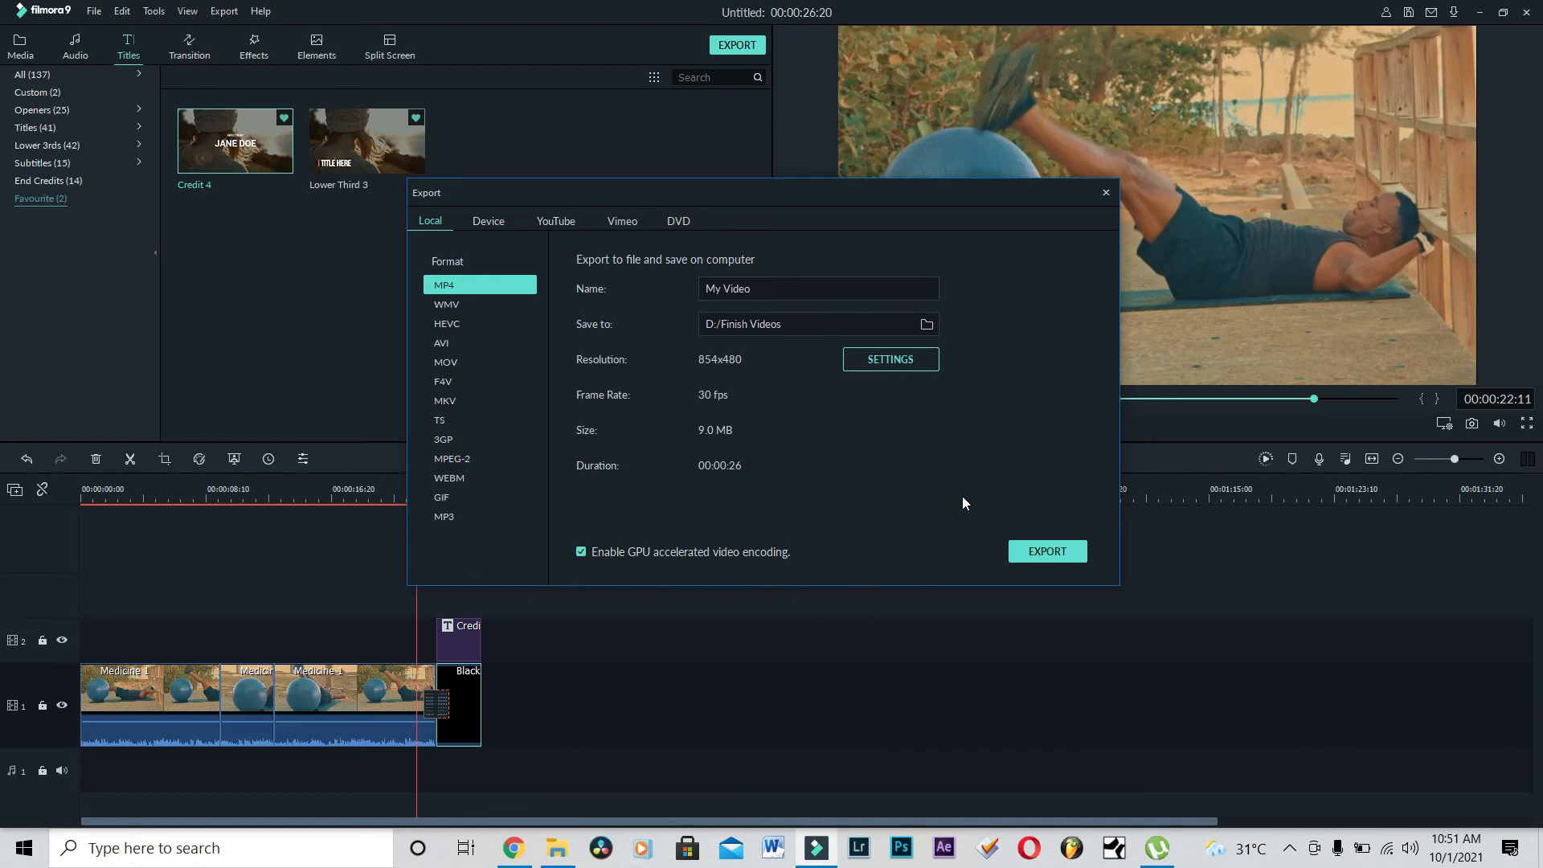
{"action": "left_click", "coordinate": [1027, 553]}
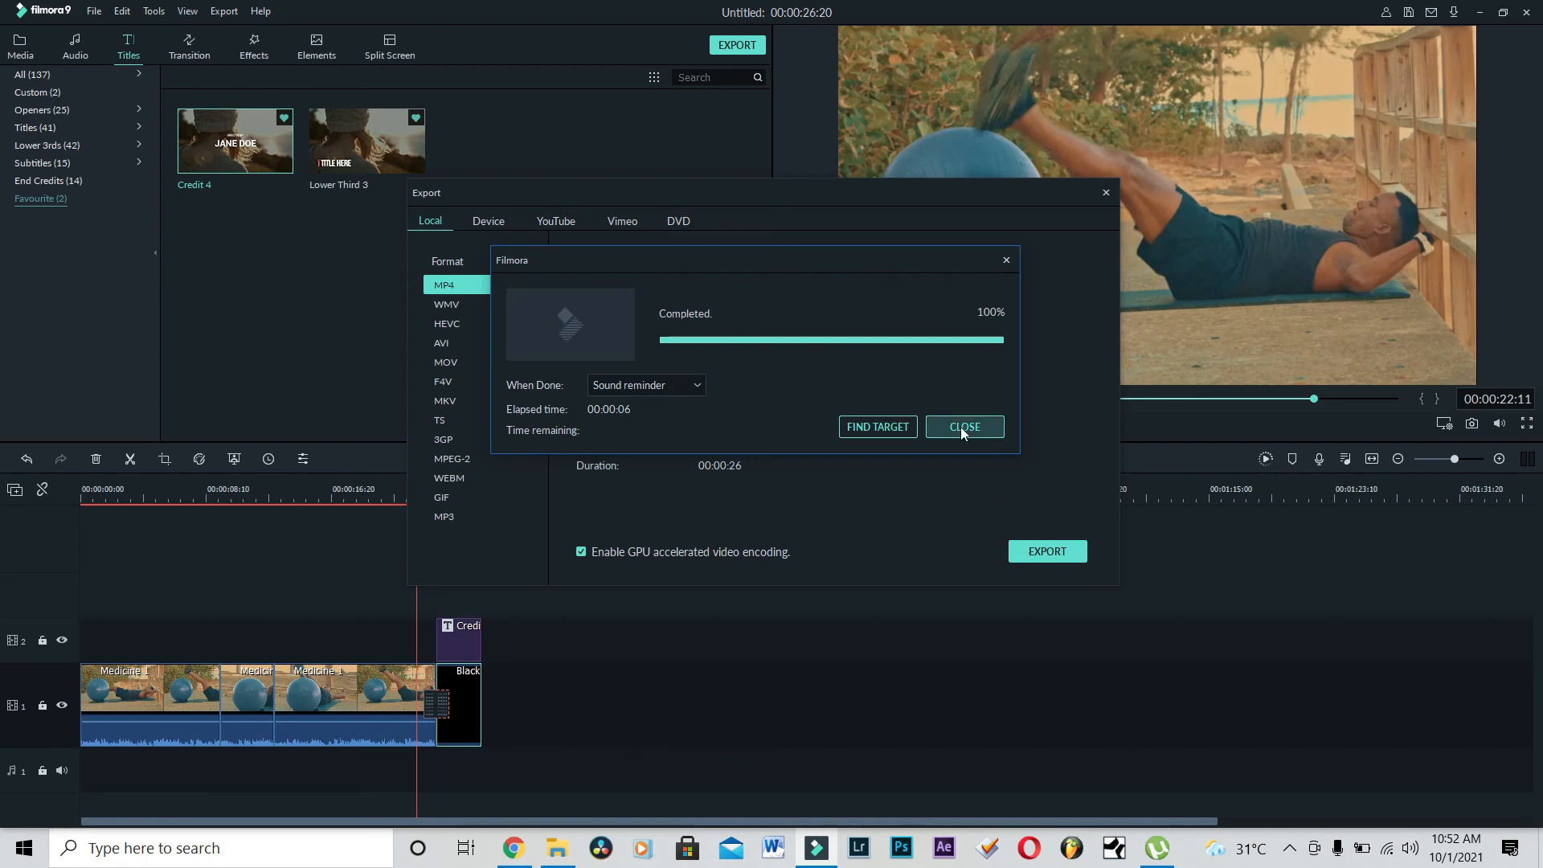
Locate the exported My Video file in the Finish Videos folder, play its first few seconds and pause it
{"action": "left_click", "coordinate": [869, 429]}
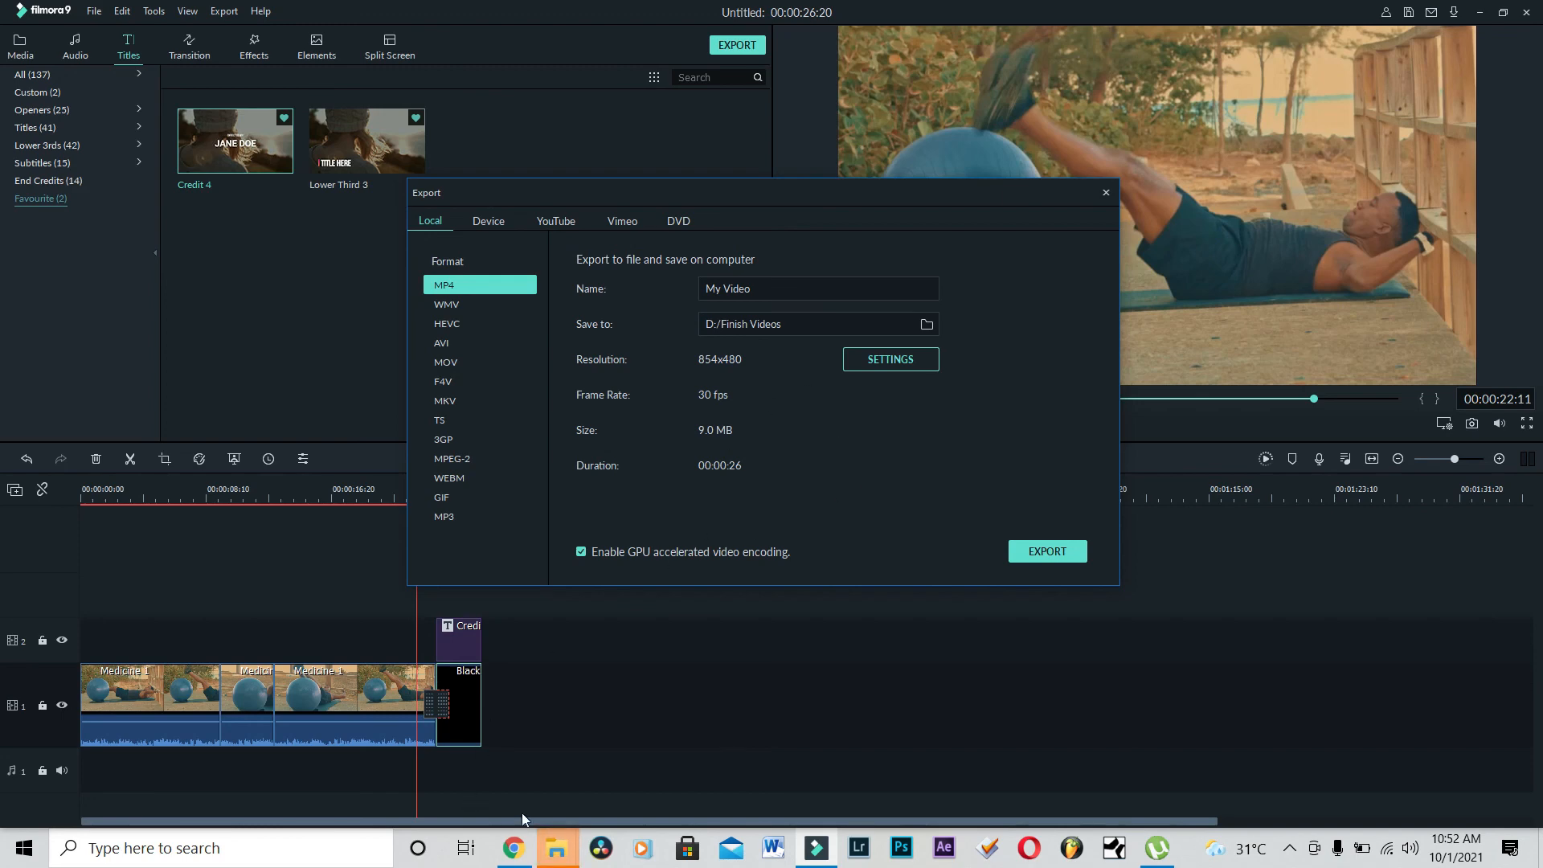
{"action": "mouse_move", "coordinate": [573, 832]}
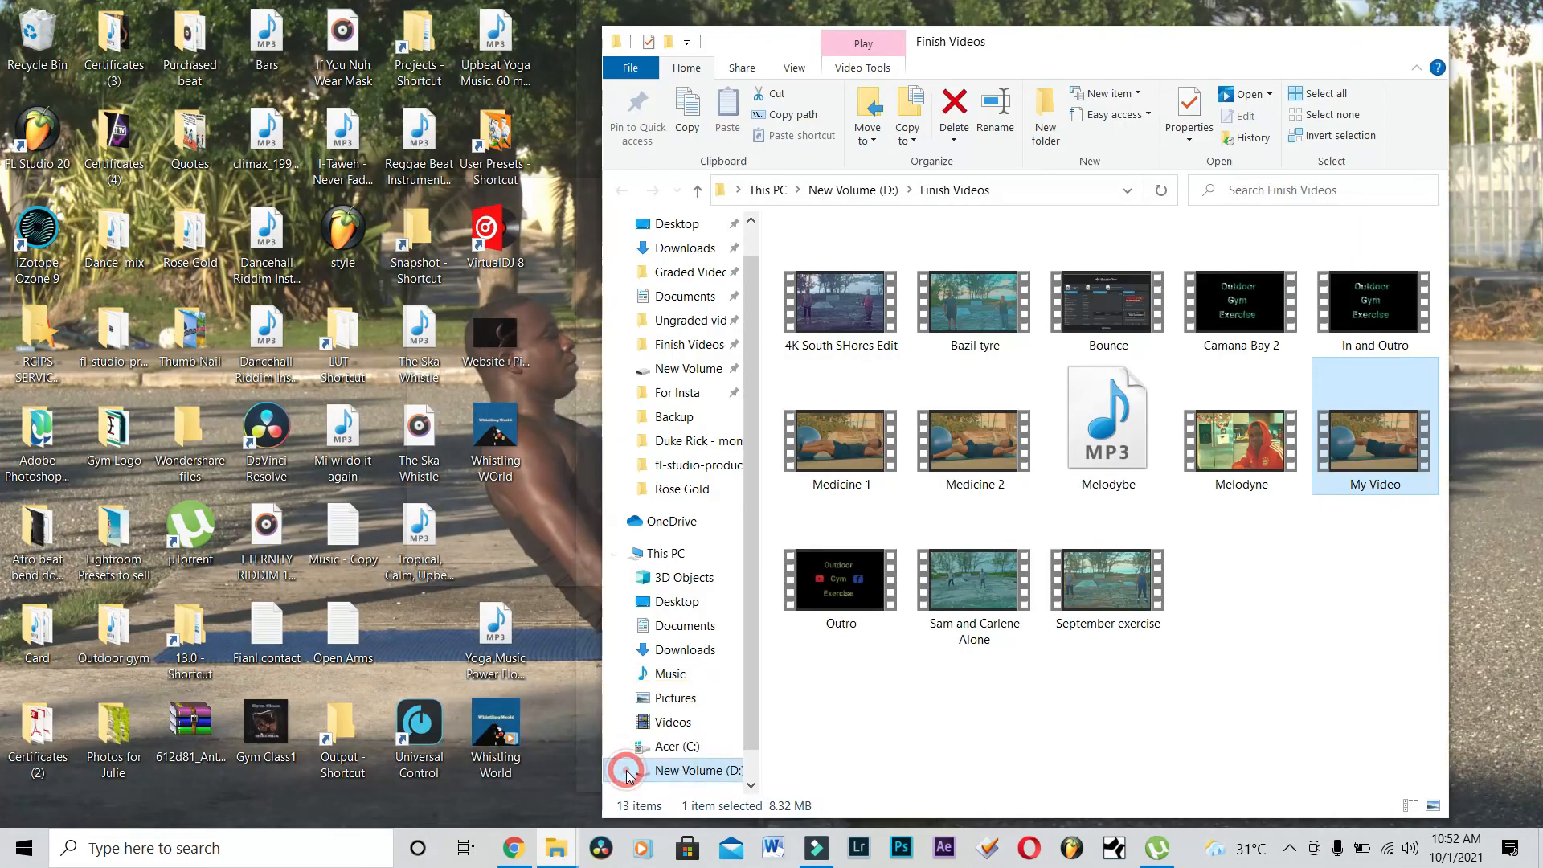
{"action": "left_click", "coordinate": [623, 767]}
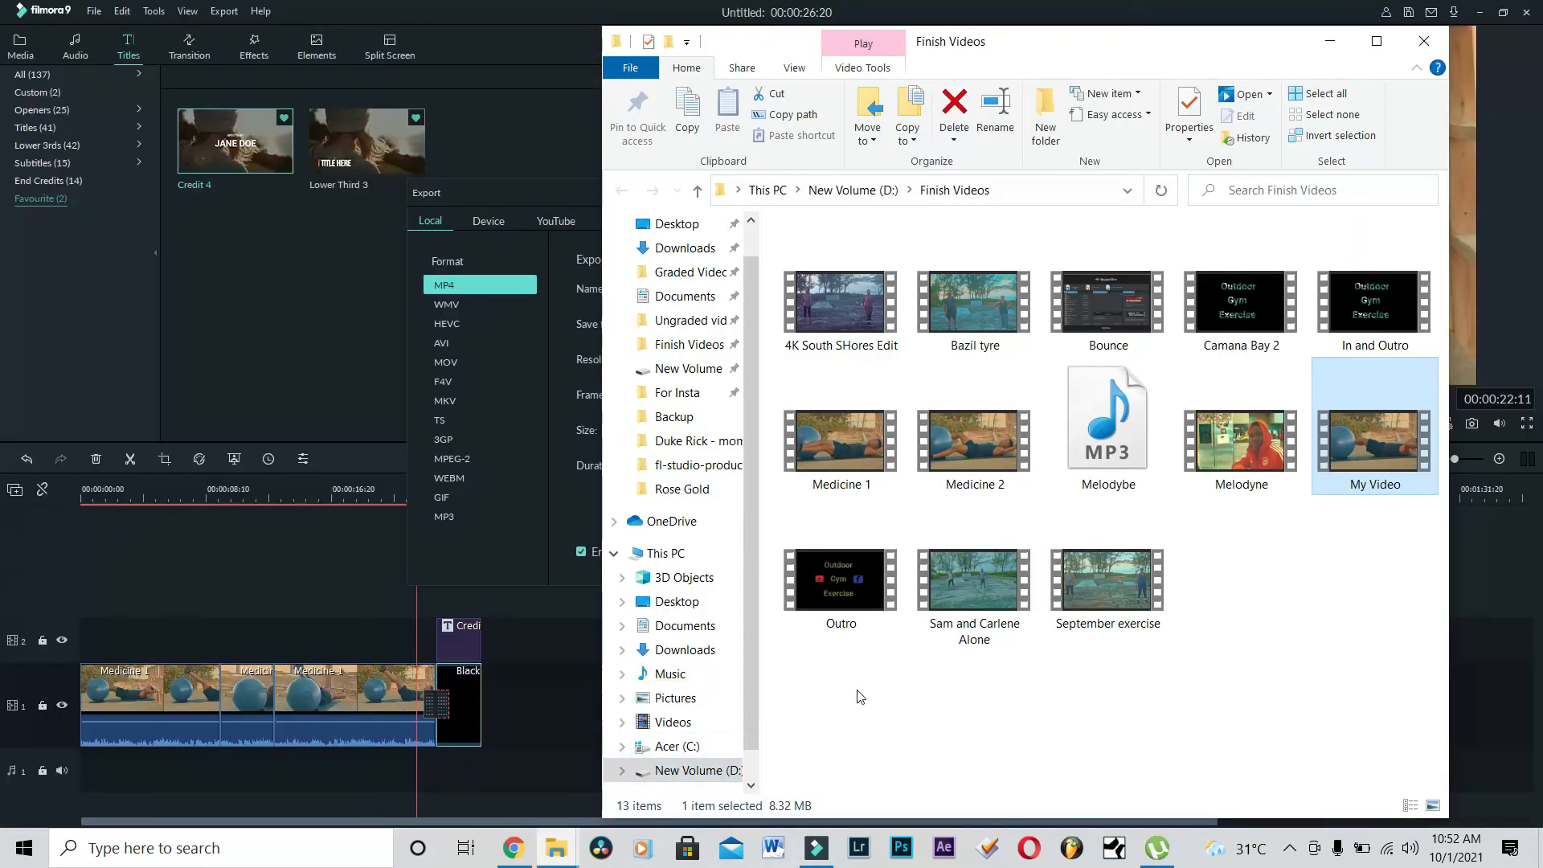
{"action": "left_click", "coordinate": [1032, 754]}
{"action": "double_click", "coordinate": [1374, 445]}
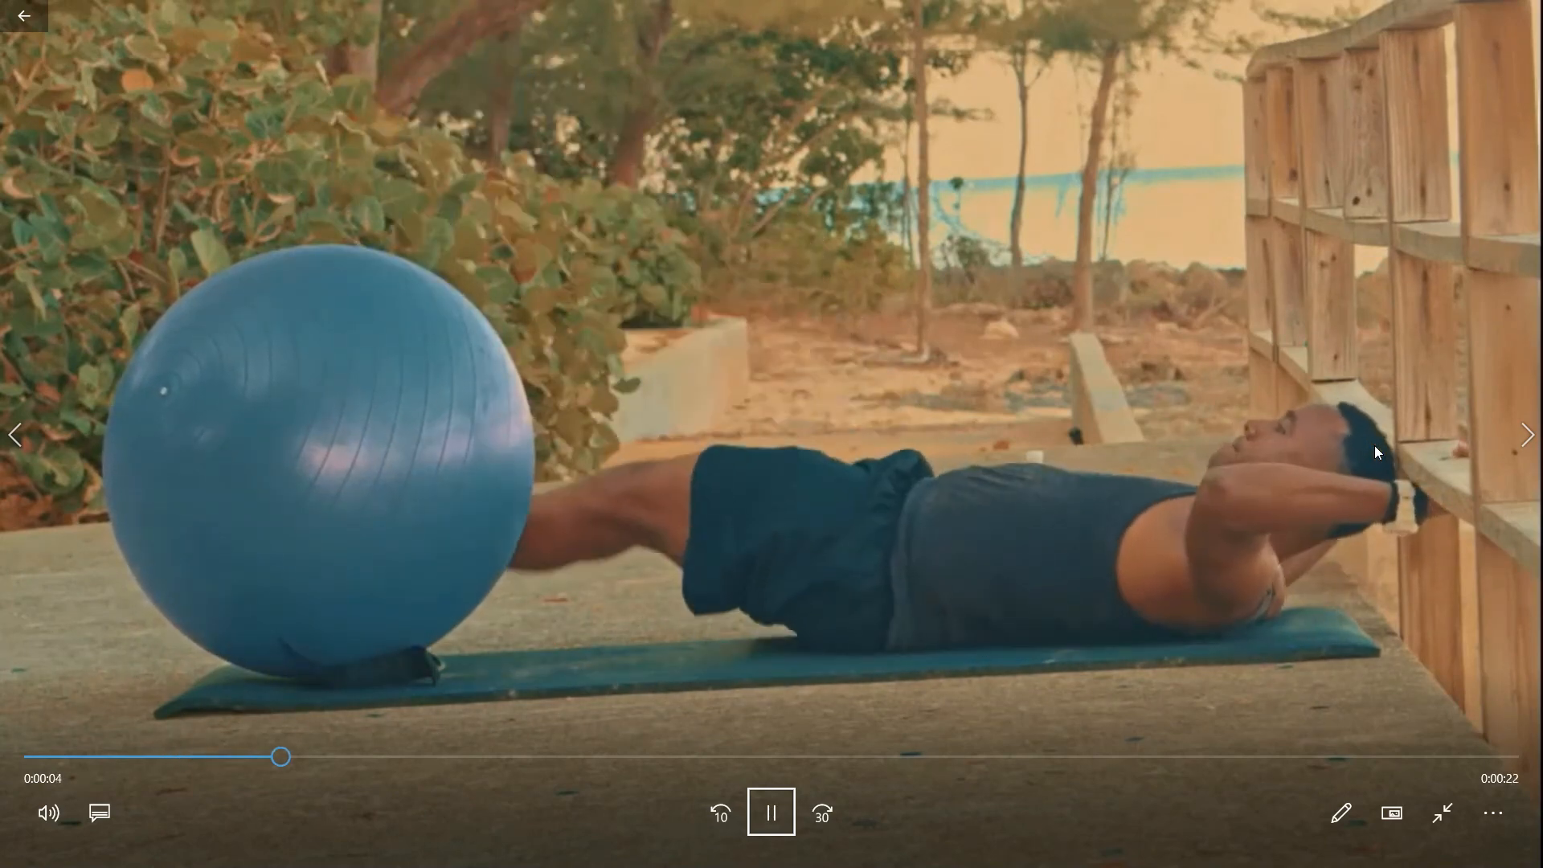
{"action": "key", "text": "space"}
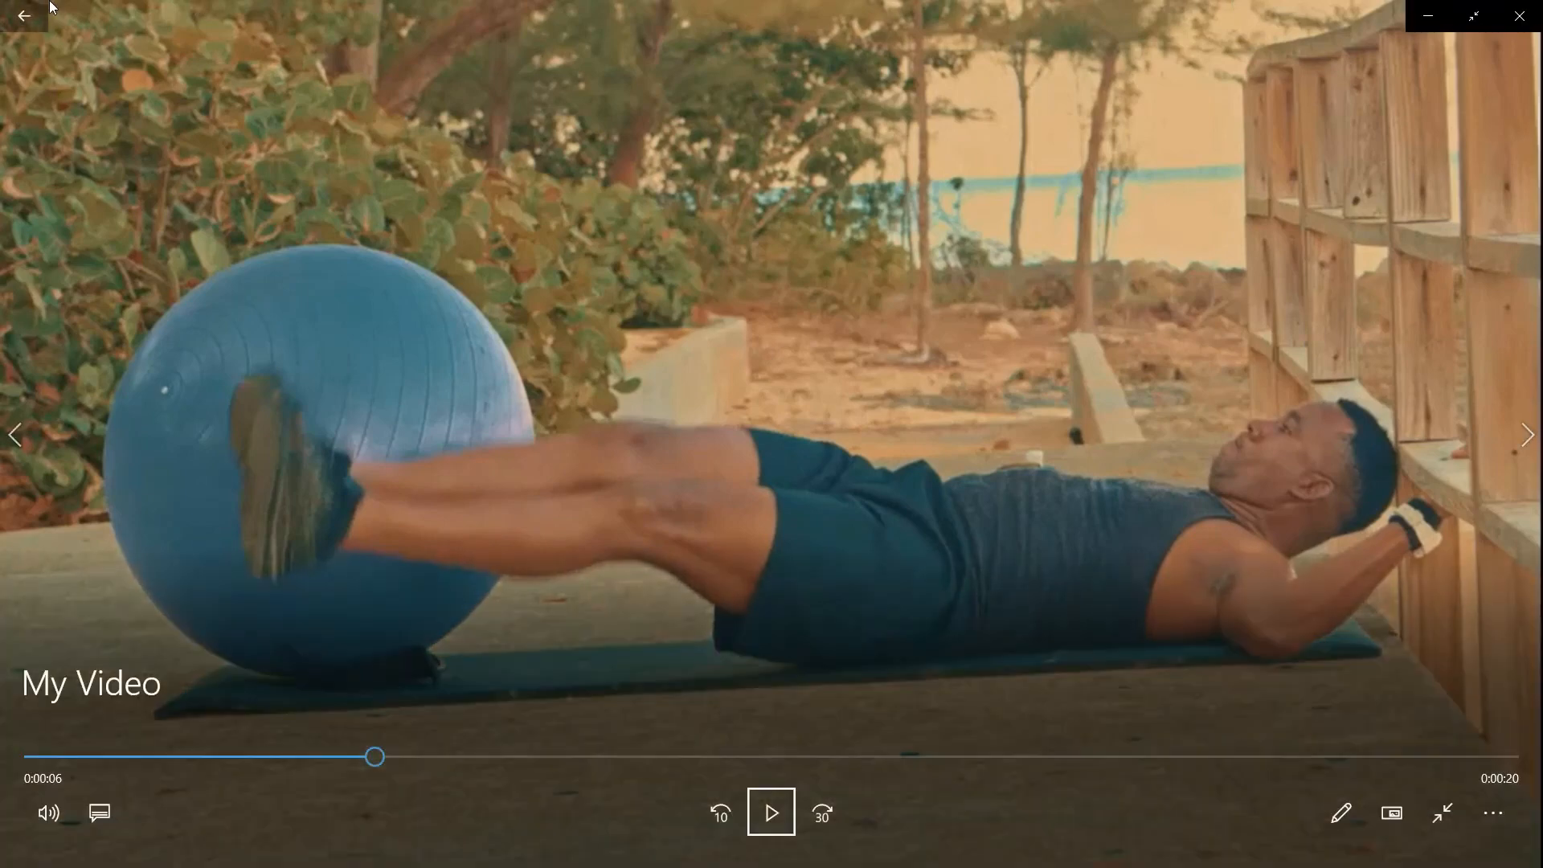
Close the video player, switch back to Filmora and close the Export dialog
{"action": "left_click", "coordinate": [32, 16]}
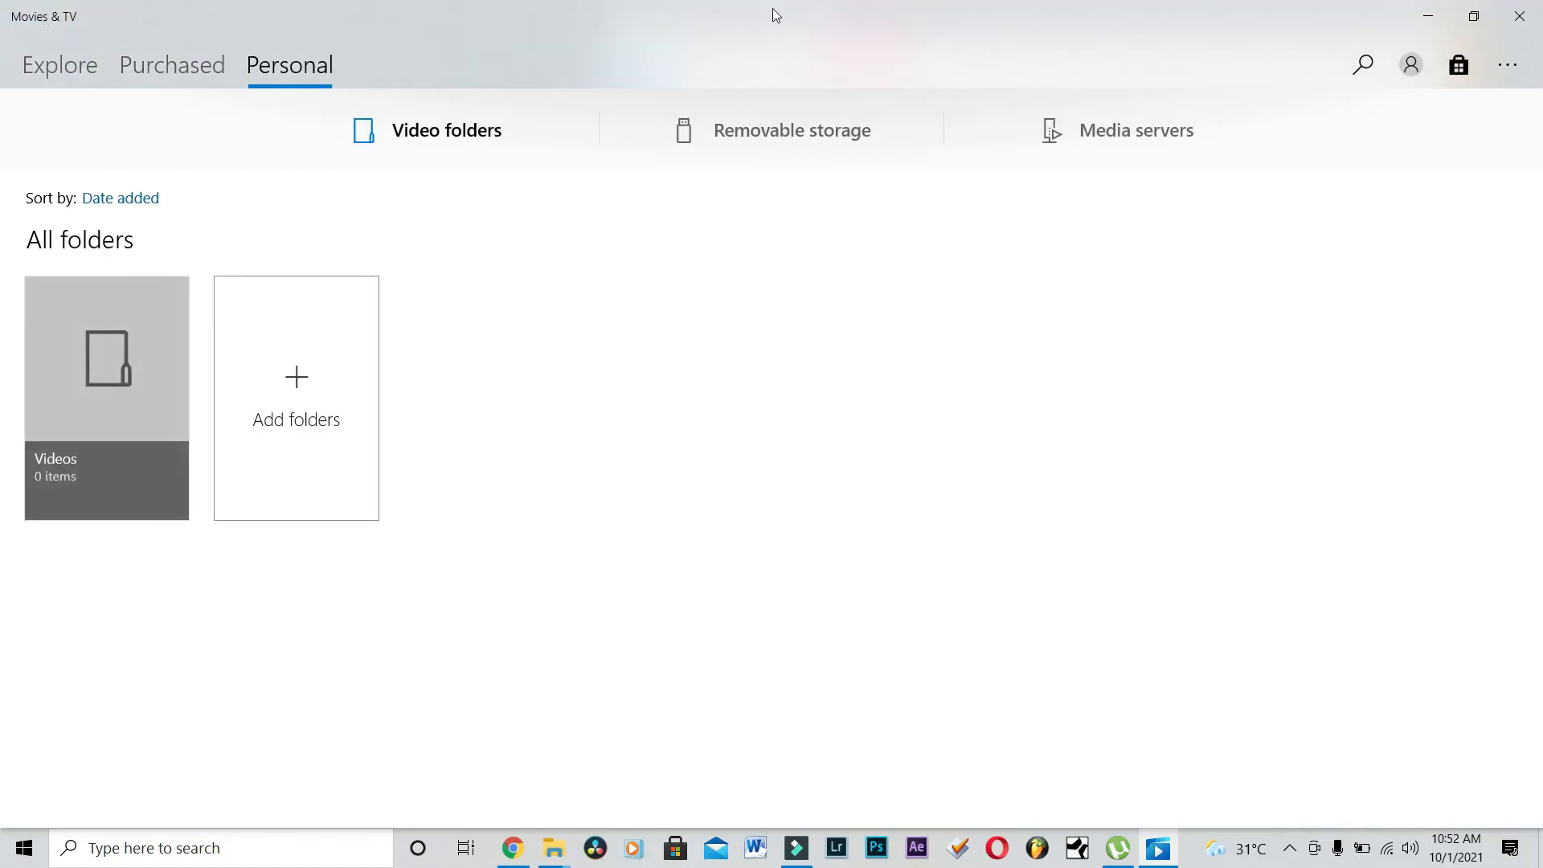
{"action": "left_click", "coordinate": [1519, 16]}
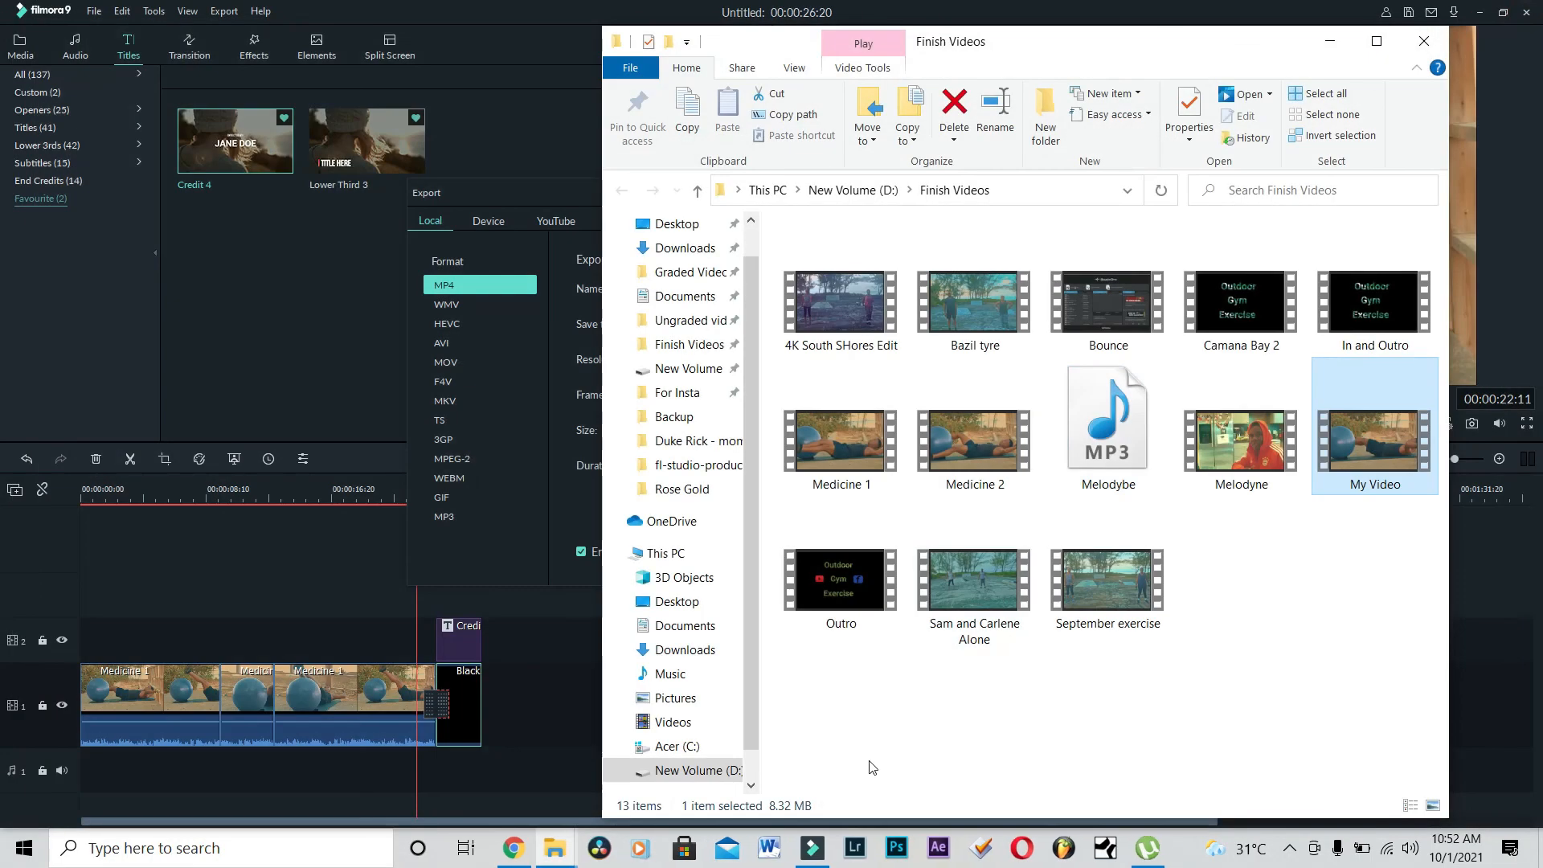
{"action": "left_click", "coordinate": [813, 848]}
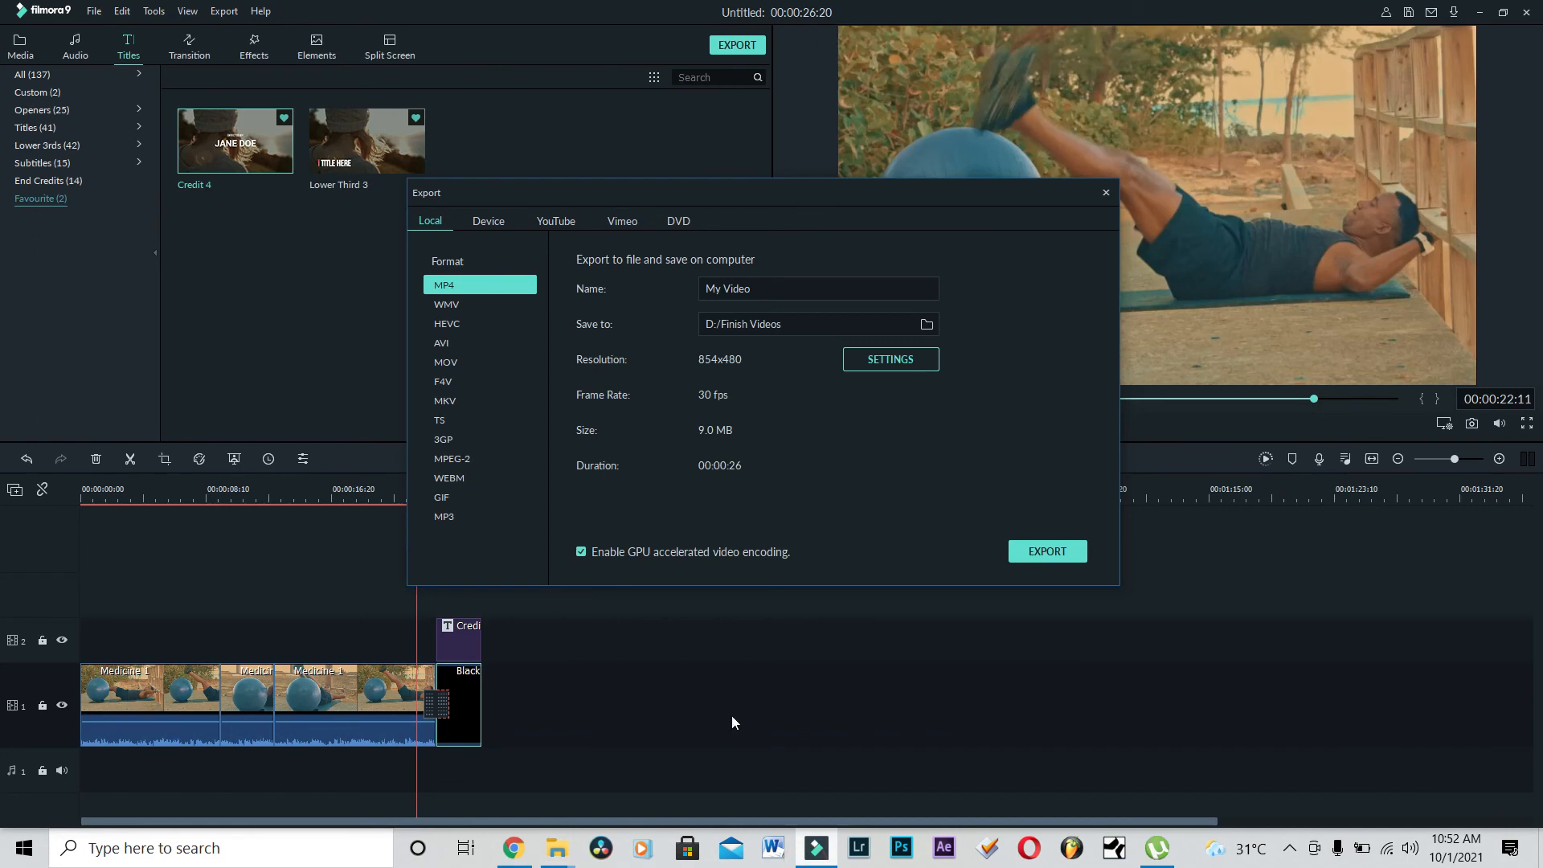
{"action": "left_click", "coordinate": [1106, 192]}
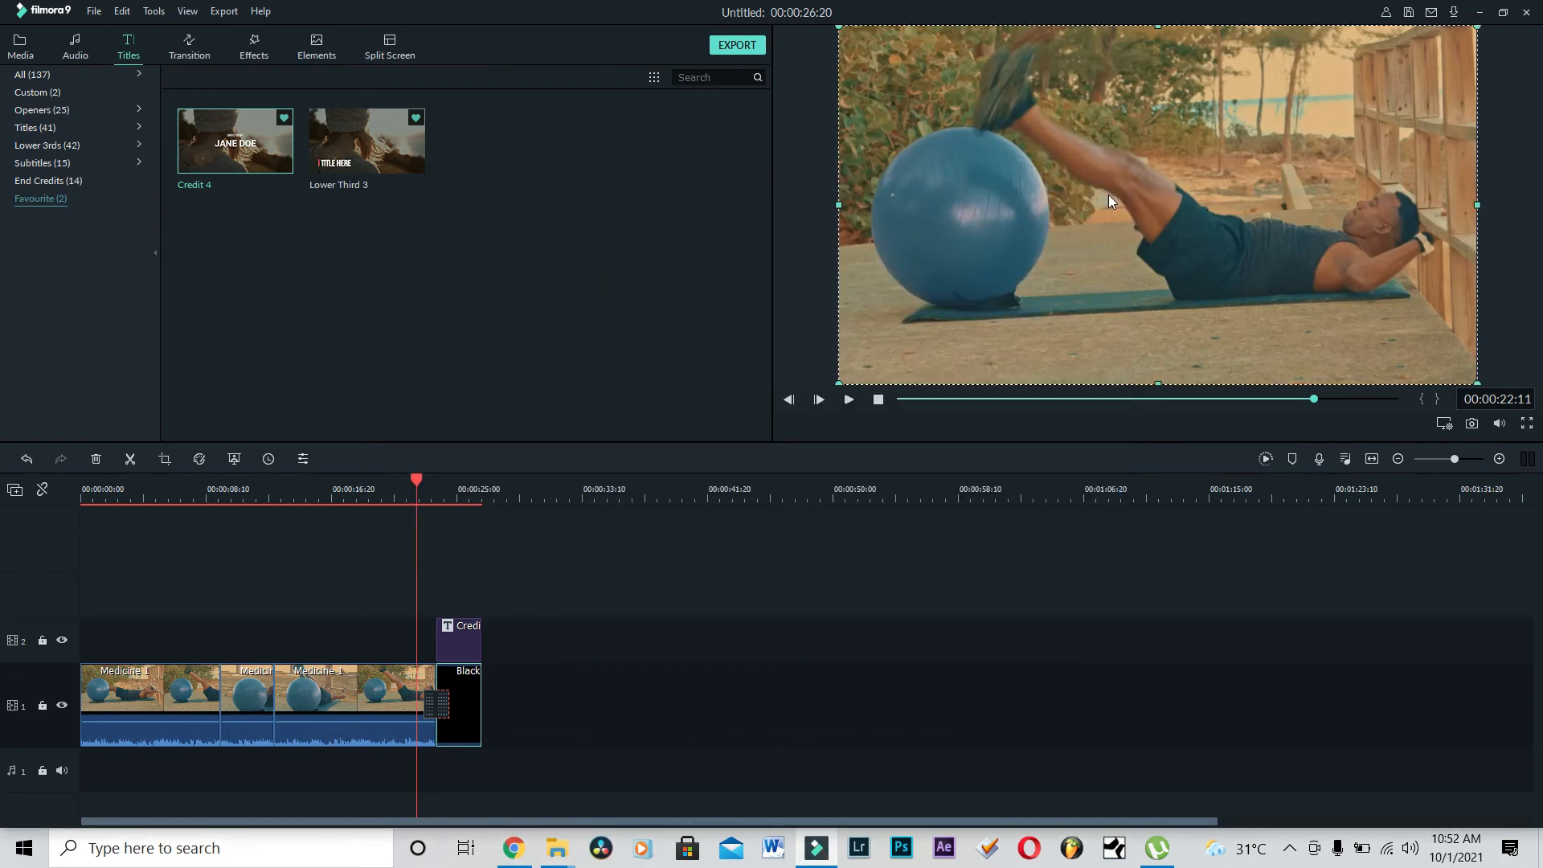